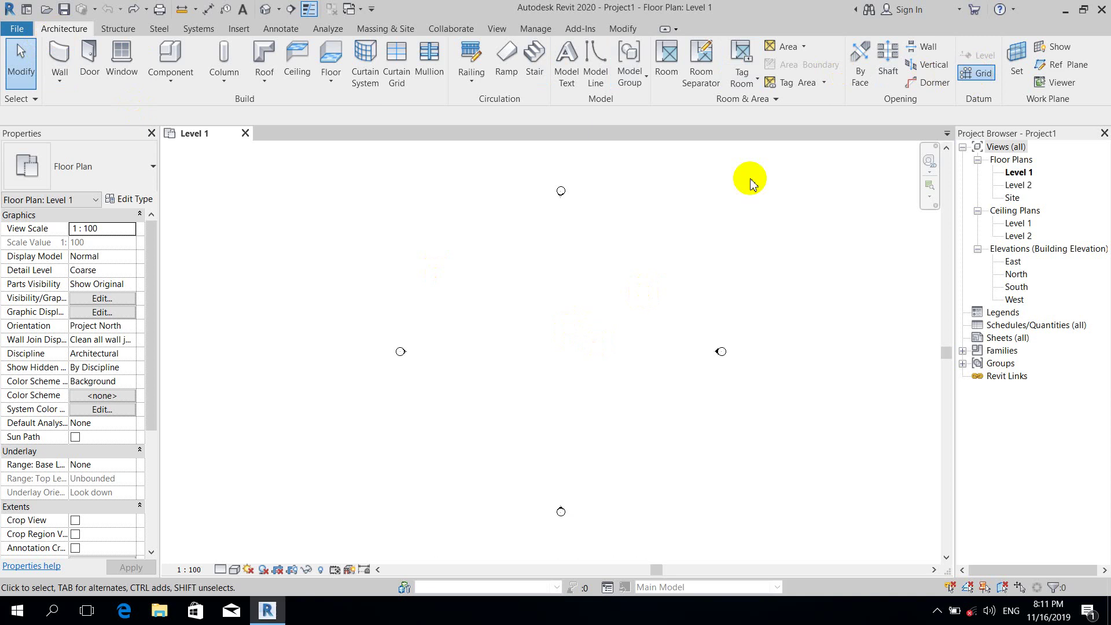
# Draw three parallel horizontal grid lines spaced about 5000 mm apart, aligning their ends between the elevation markers
pyautogui.click(483, 314)
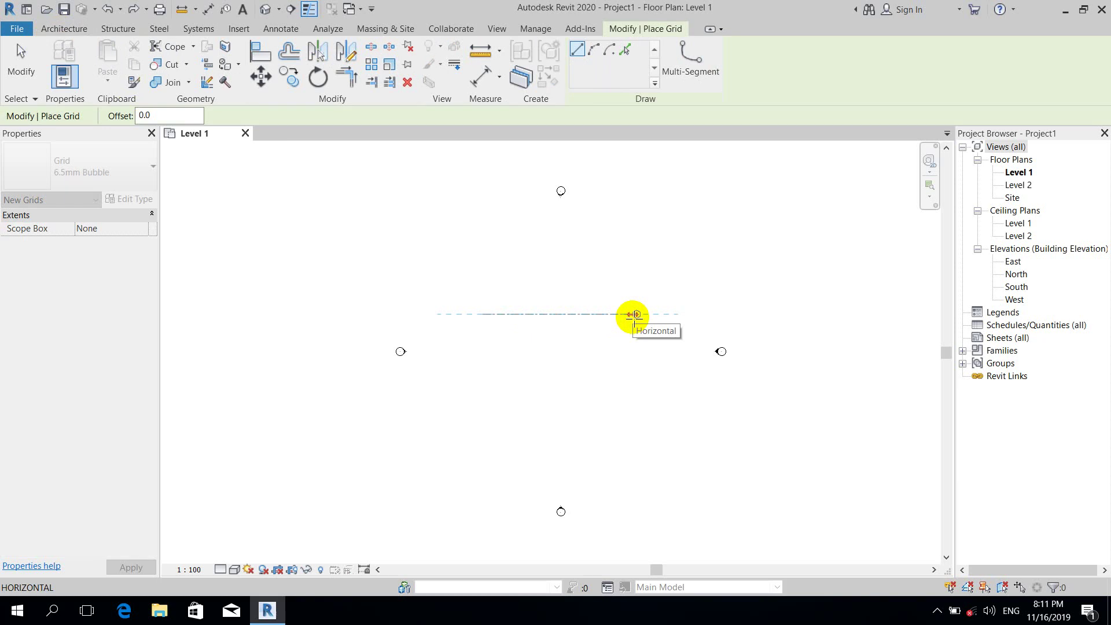
pyautogui.click(634, 314)
pyautogui.scroll(2, 489, 352)
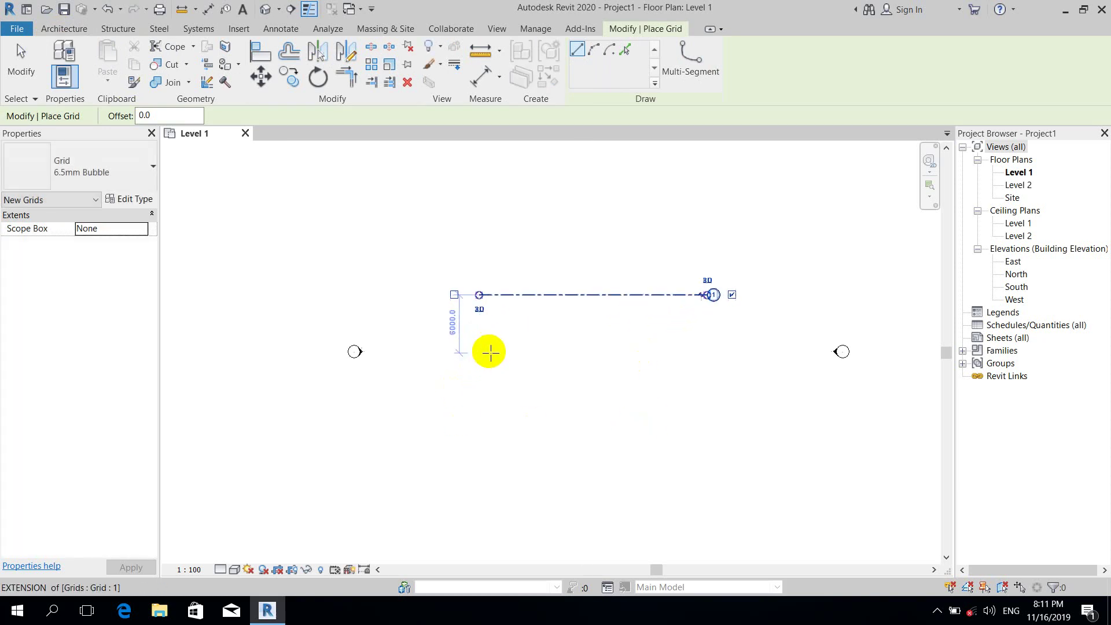
pyautogui.click(480, 346)
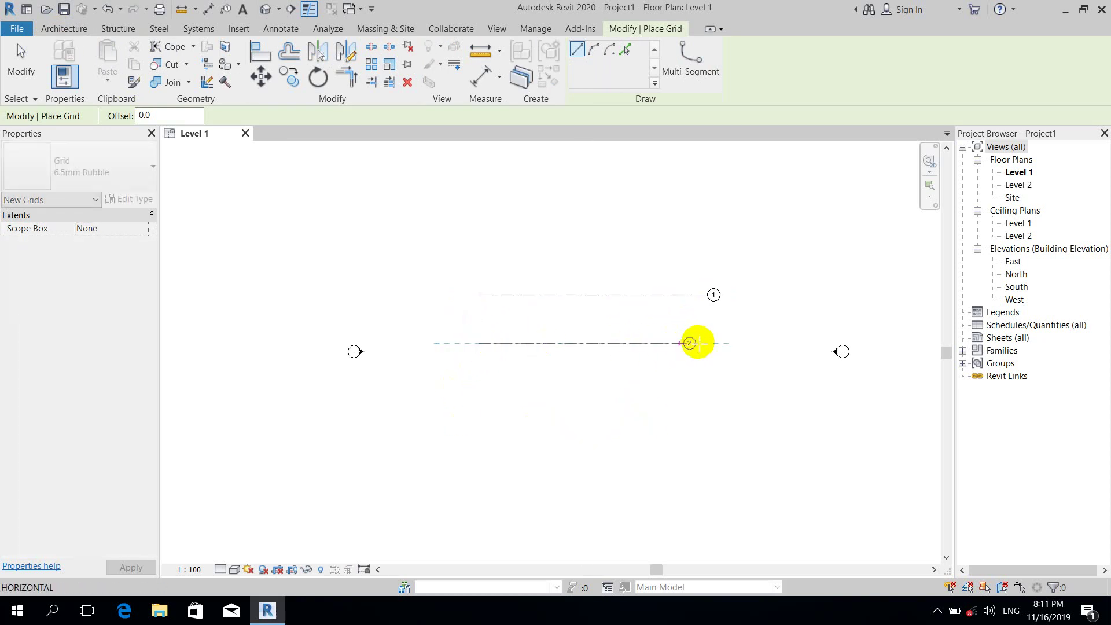
pyautogui.click(708, 343)
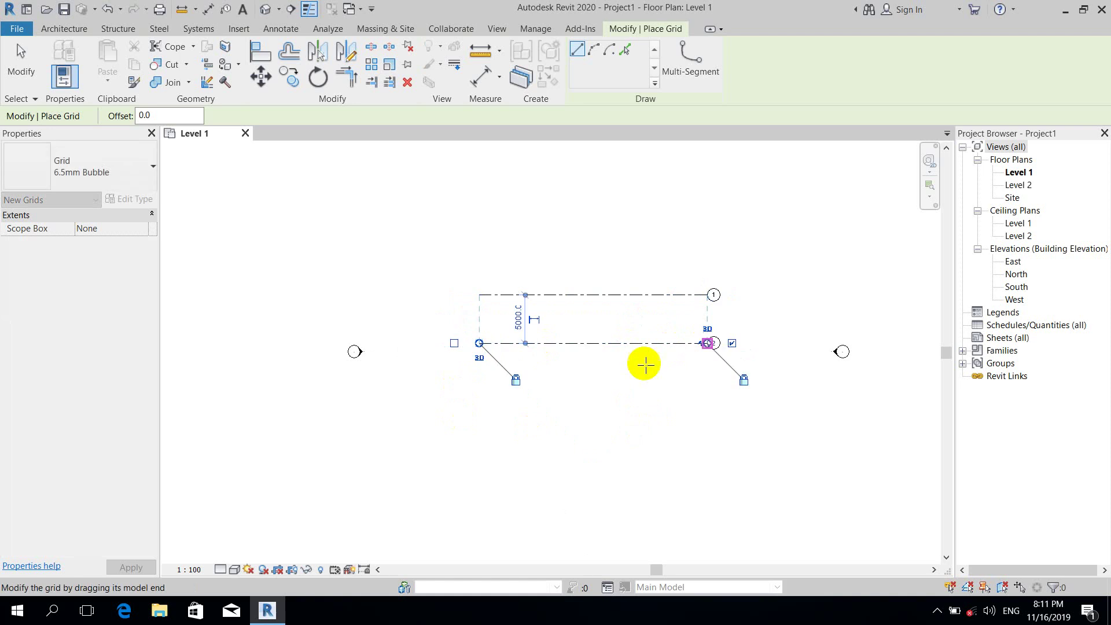
pyautogui.click(483, 392)
pyautogui.click(705, 393)
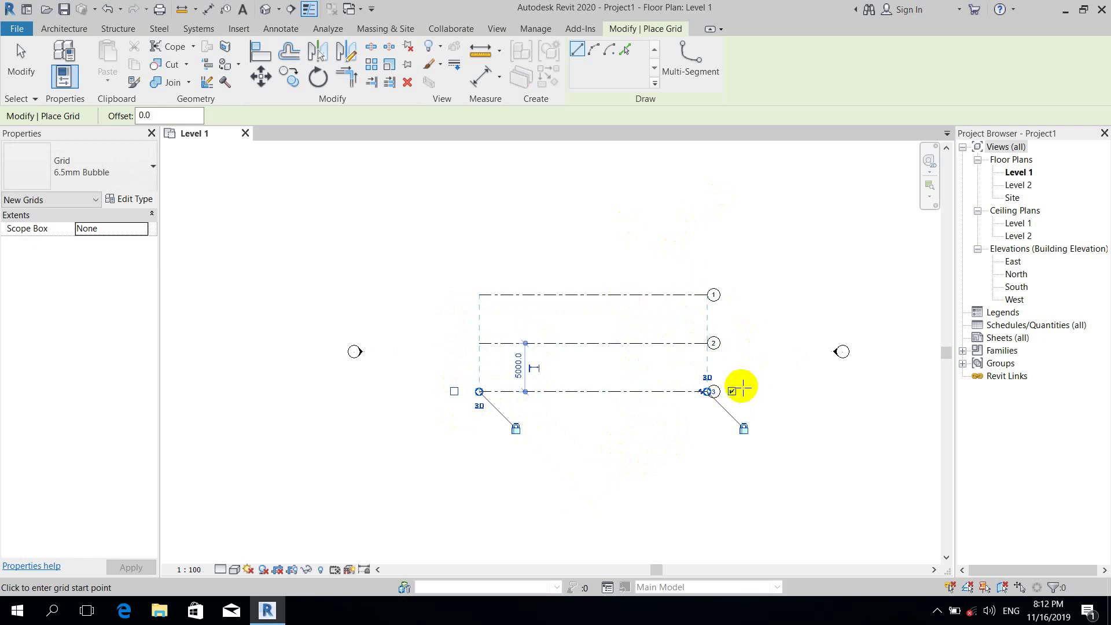
# Draw a vertical grid line crossing all three horizontal grids near their bubble ends
pyautogui.click(679, 259)
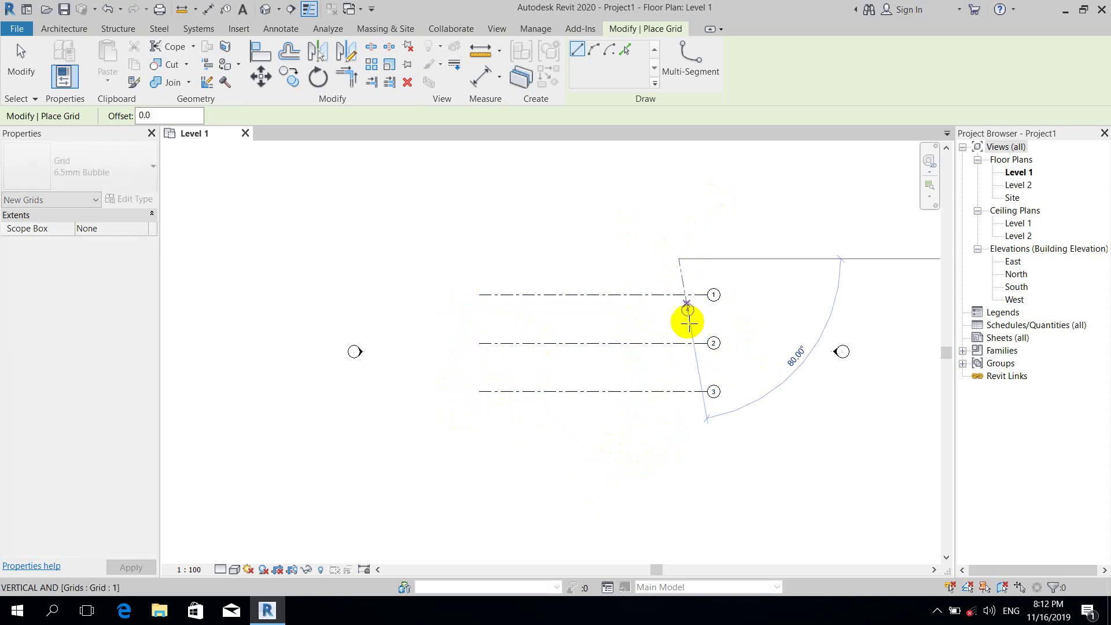
pyautogui.click(678, 426)
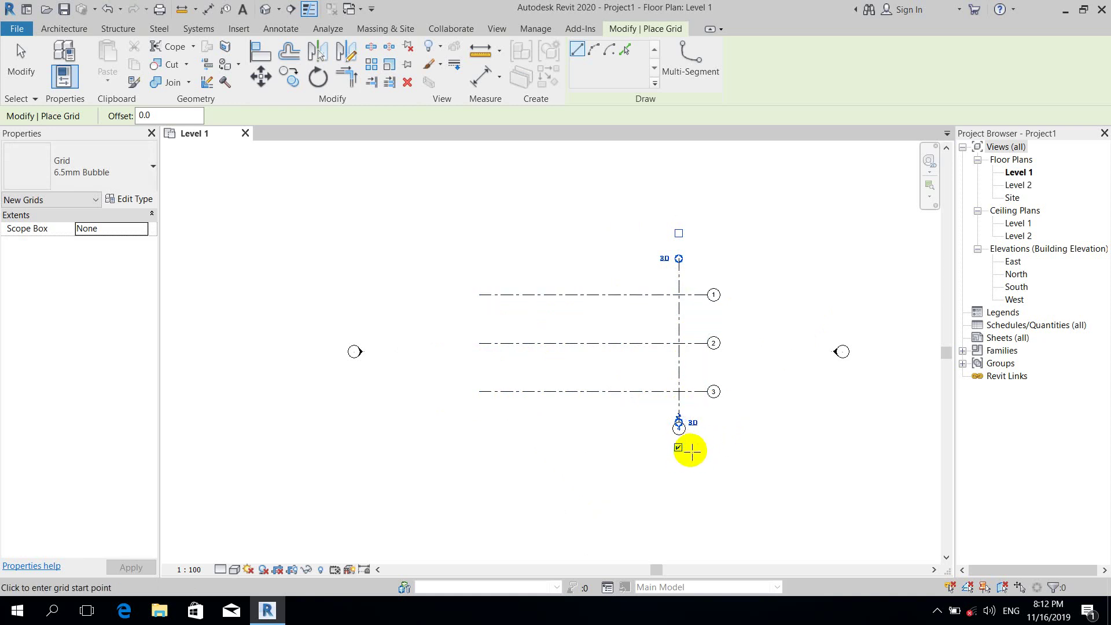
pyautogui.press('Escape')
# Rename the vertical grid line as A in its bubble
pyautogui.scroll(3, 676, 427)
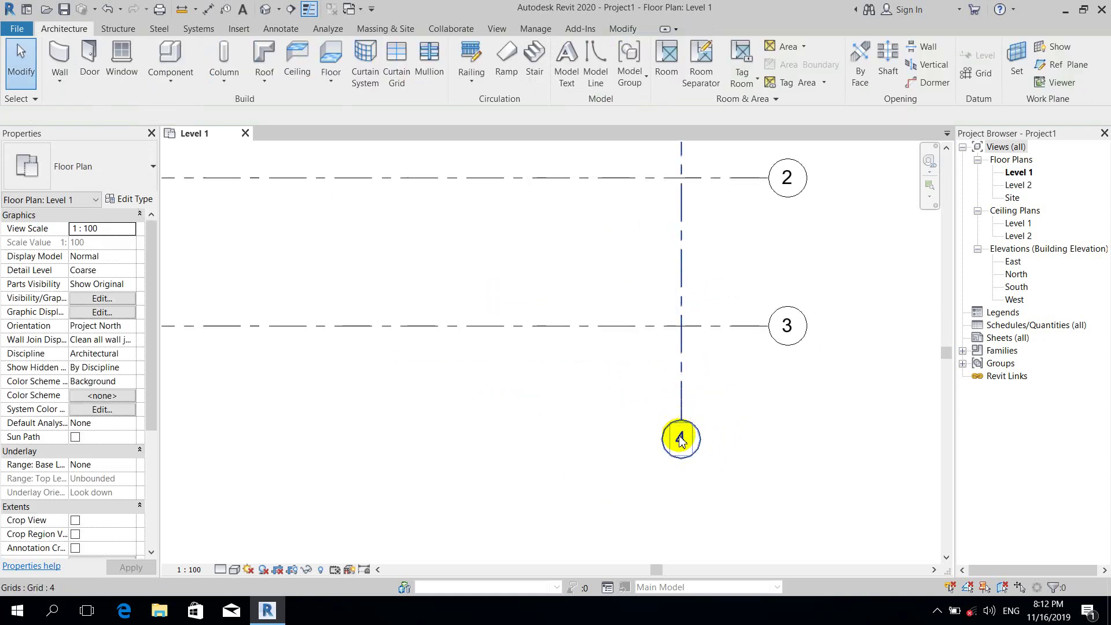
pyautogui.scroll(4, 680, 441)
pyautogui.doubleClick(682, 441)
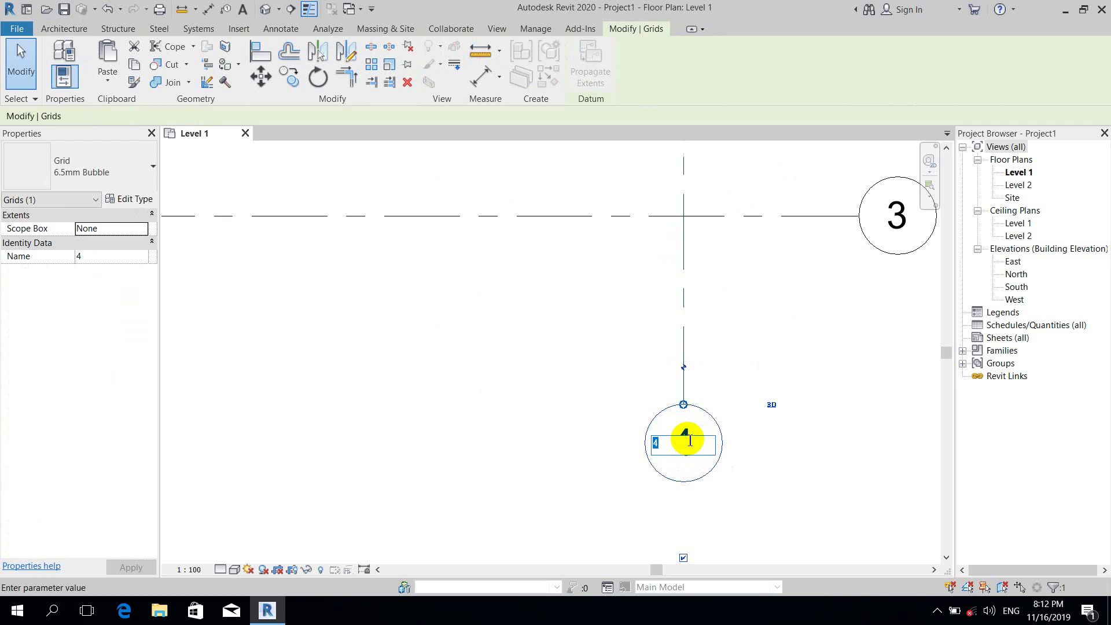
pyautogui.write('A')
pyautogui.press('Return')
pyautogui.press('Escape')
# Draw a second vertical grid line about 3000 mm to the left of grid A, with its ends aligned to grid A
pyautogui.scroll(-5, 810, 461)
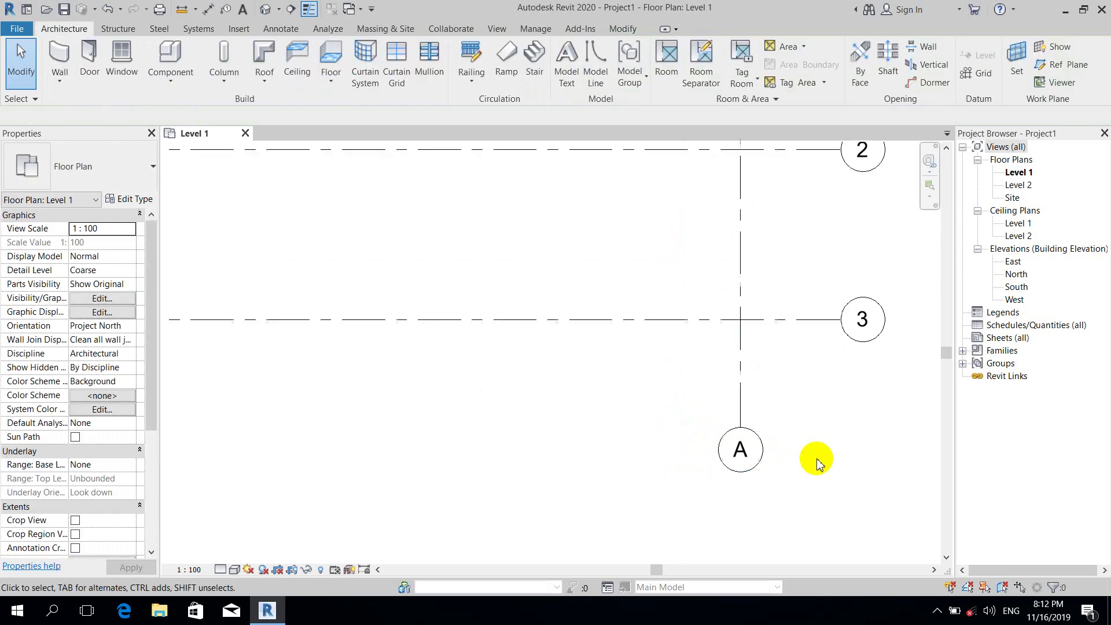
pyautogui.scroll(-1, 544, 379)
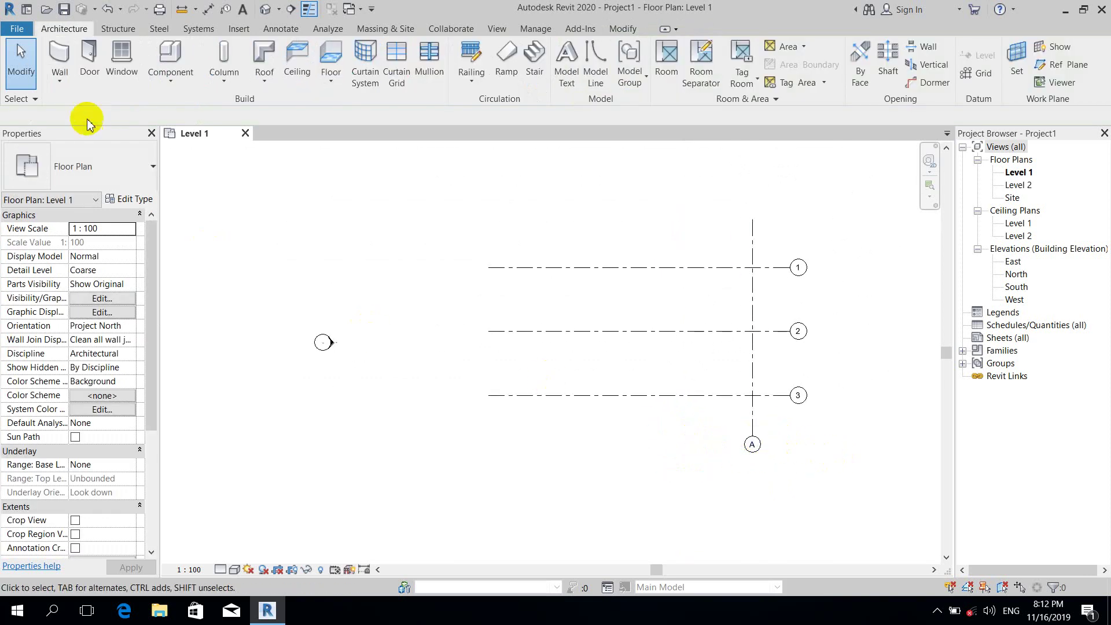
pyautogui.click(983, 74)
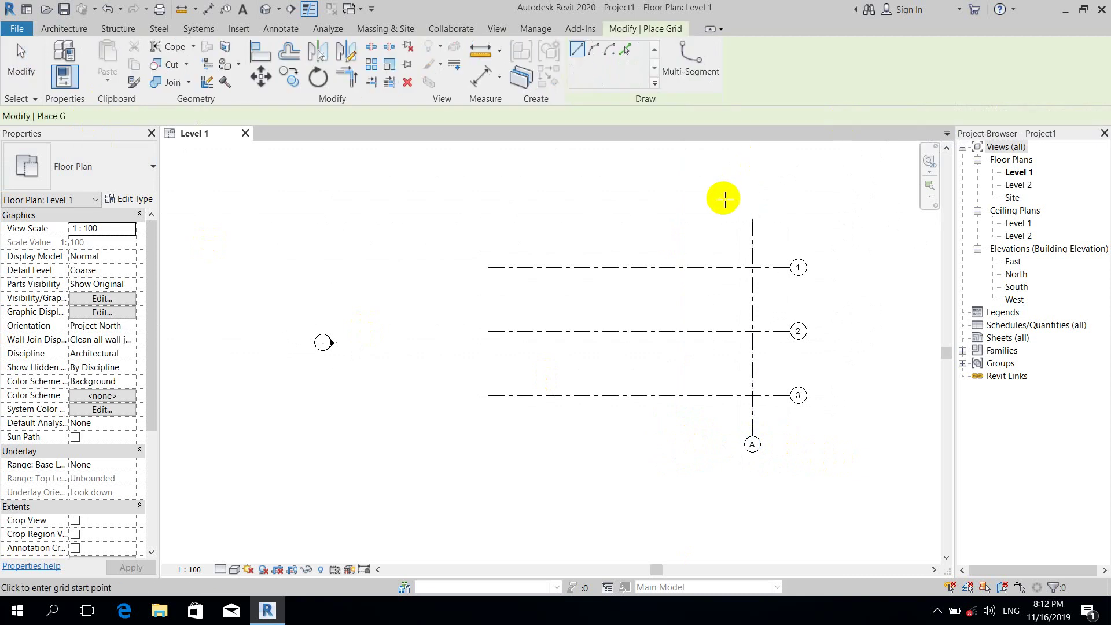
pyautogui.click(712, 220)
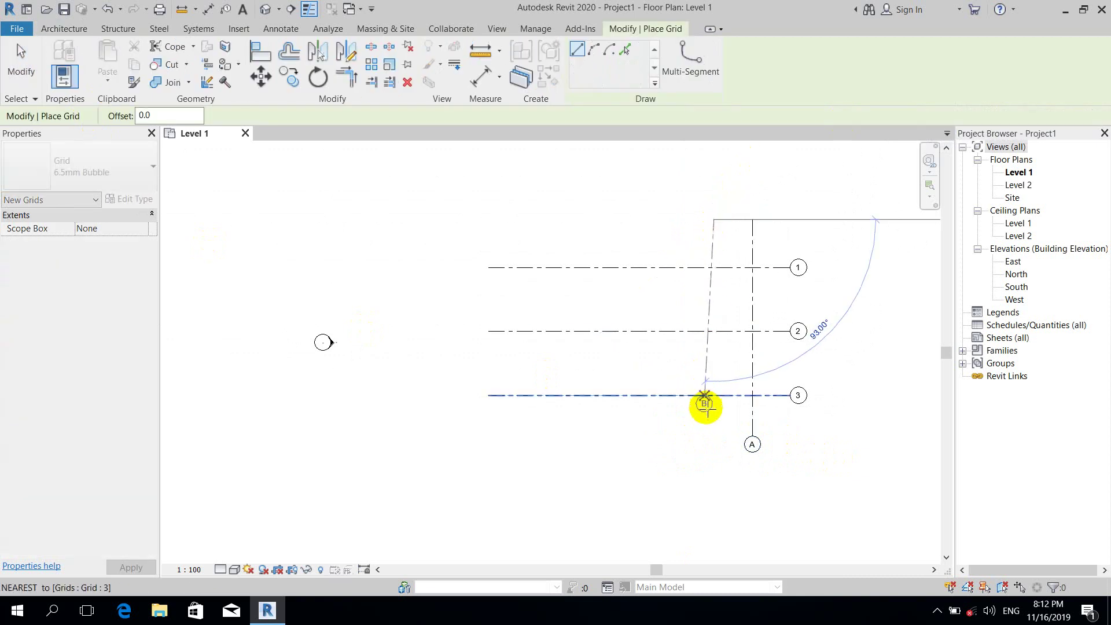
pyautogui.click(713, 444)
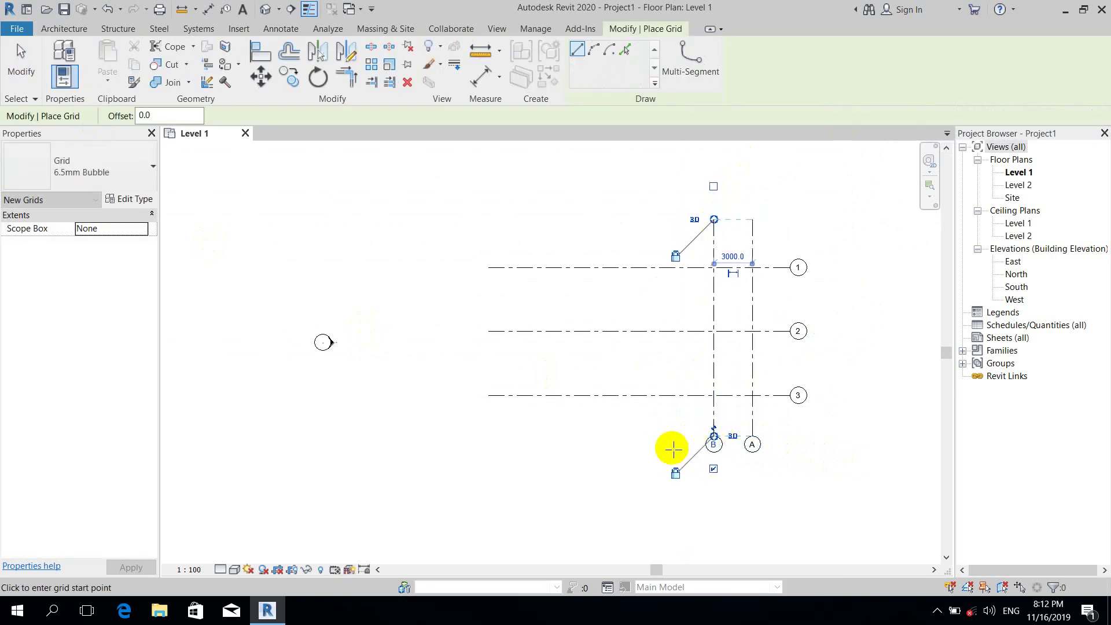
# Draw two more vertical grid lines to the left of grid B, spaced about 3800 mm and 6400 mm in turn, aligned with the others
pyautogui.scroll(1, 672, 447)
pyautogui.scroll(-1, 672, 448)
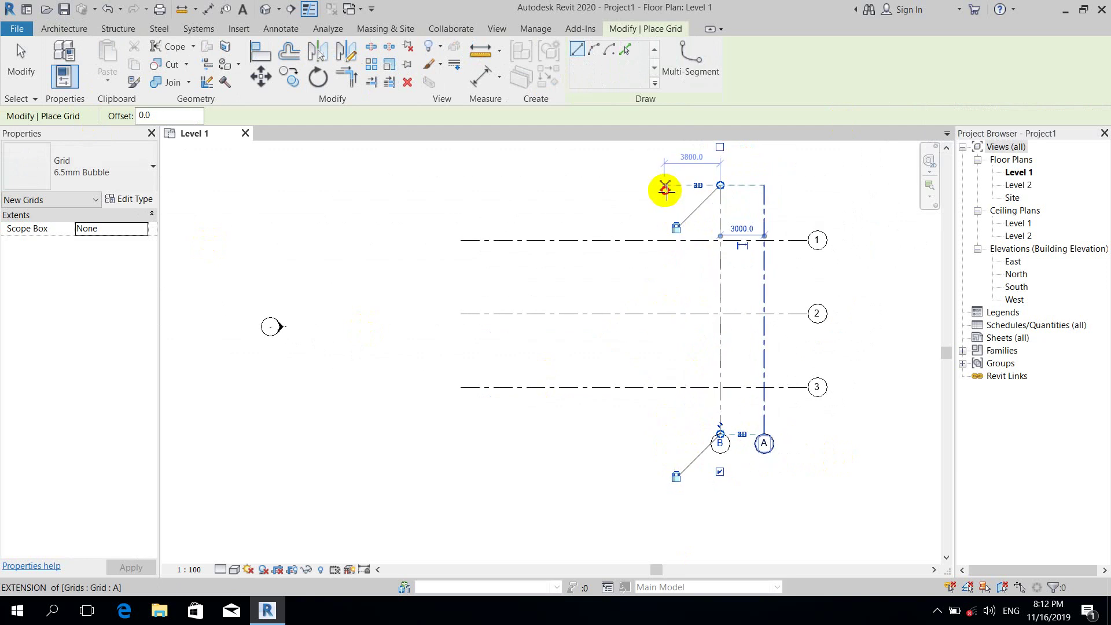
pyautogui.click(664, 186)
pyautogui.click(665, 448)
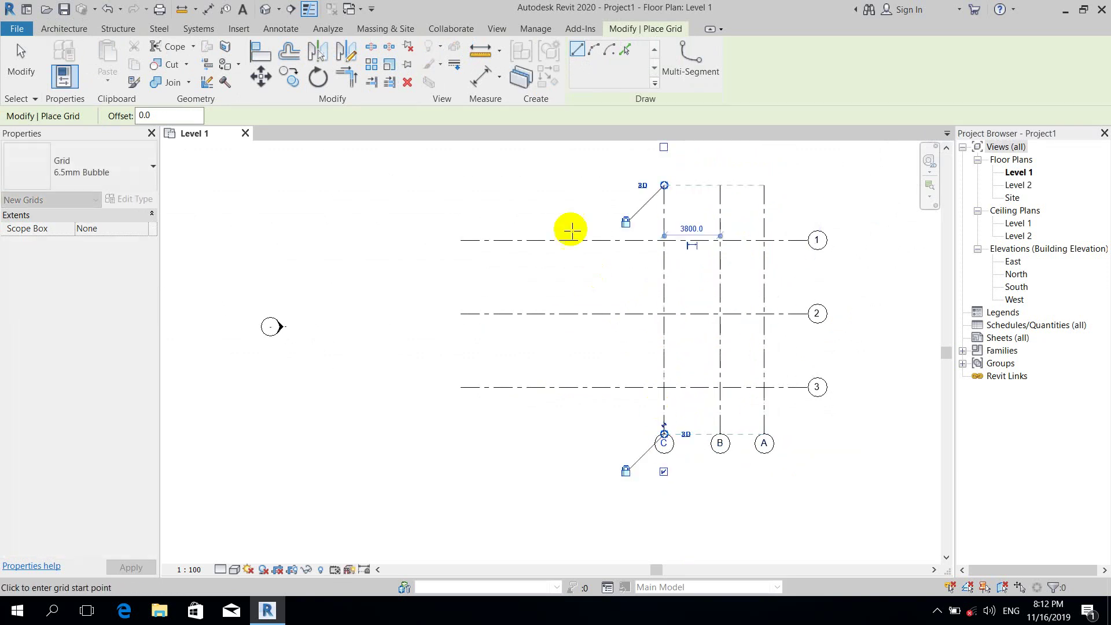
pyautogui.click(569, 186)
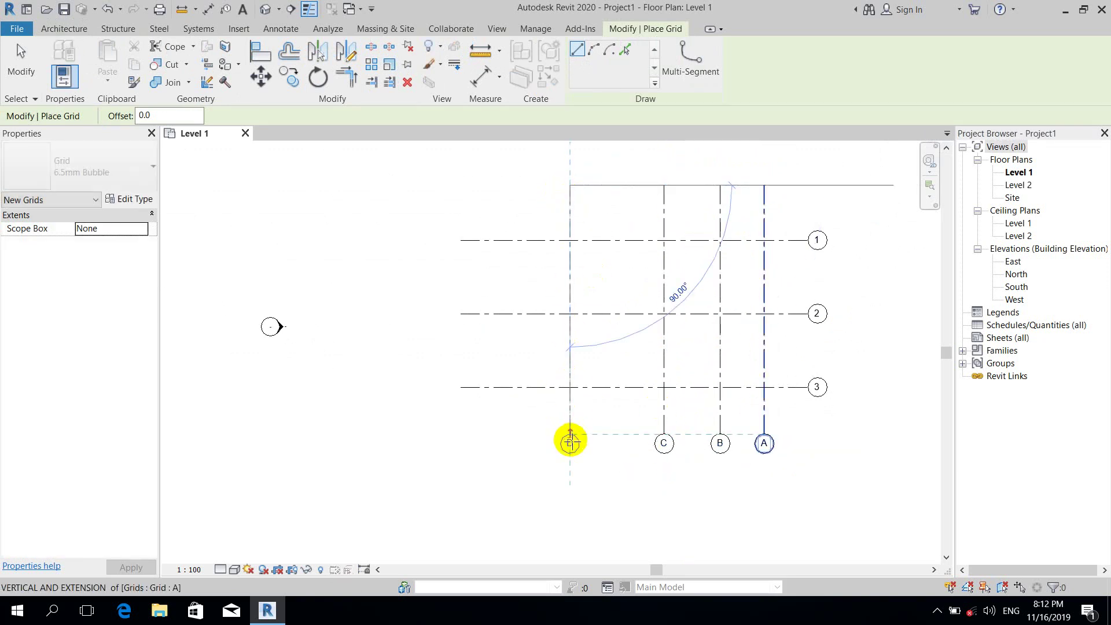
pyautogui.click(570, 435)
pyautogui.press('Escape')
pyautogui.press('Escape')
# Examine the vertical grids and the distances from grid B to its neighbouring grids
pyautogui.scroll(-1, 607, 350)
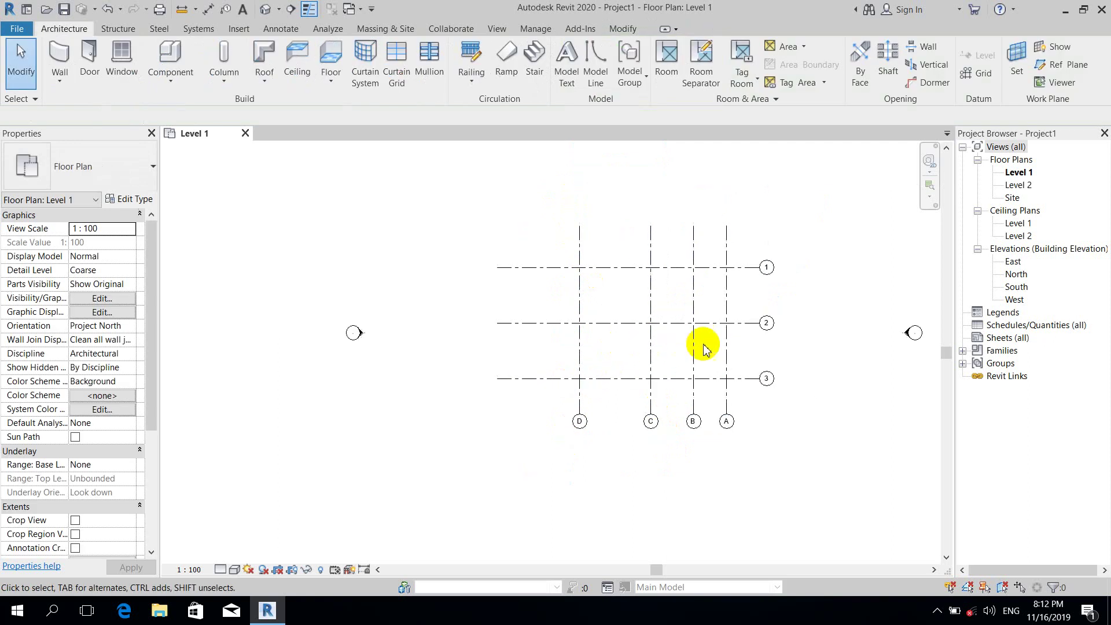
pyautogui.moveTo(857, 405); pyautogui.dragTo(786, 413, button='middle')
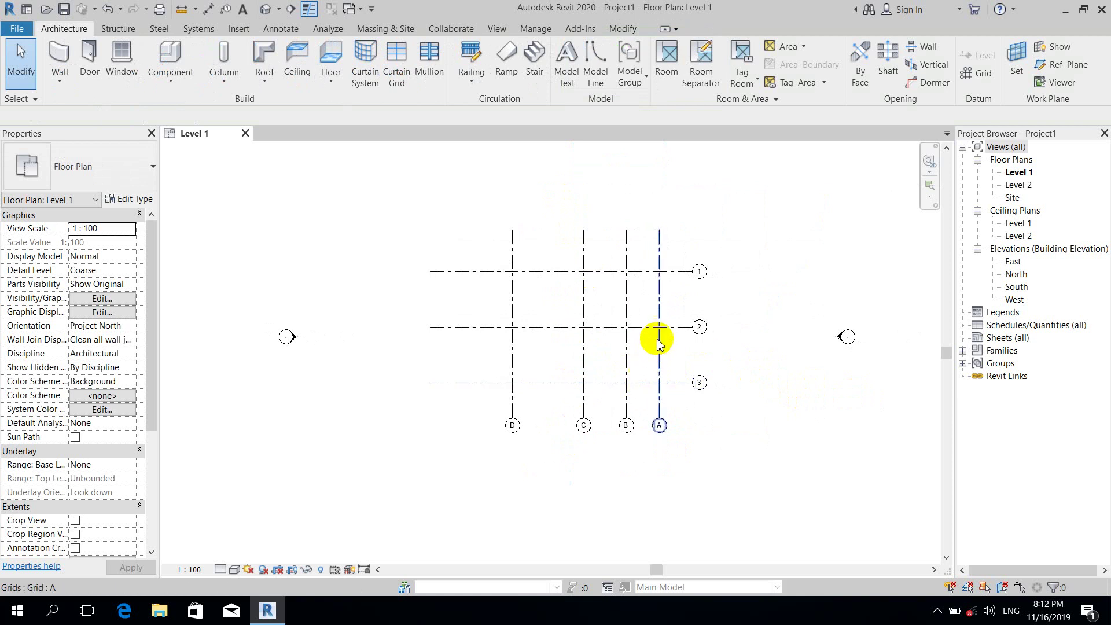
pyautogui.scroll(1, 660, 329)
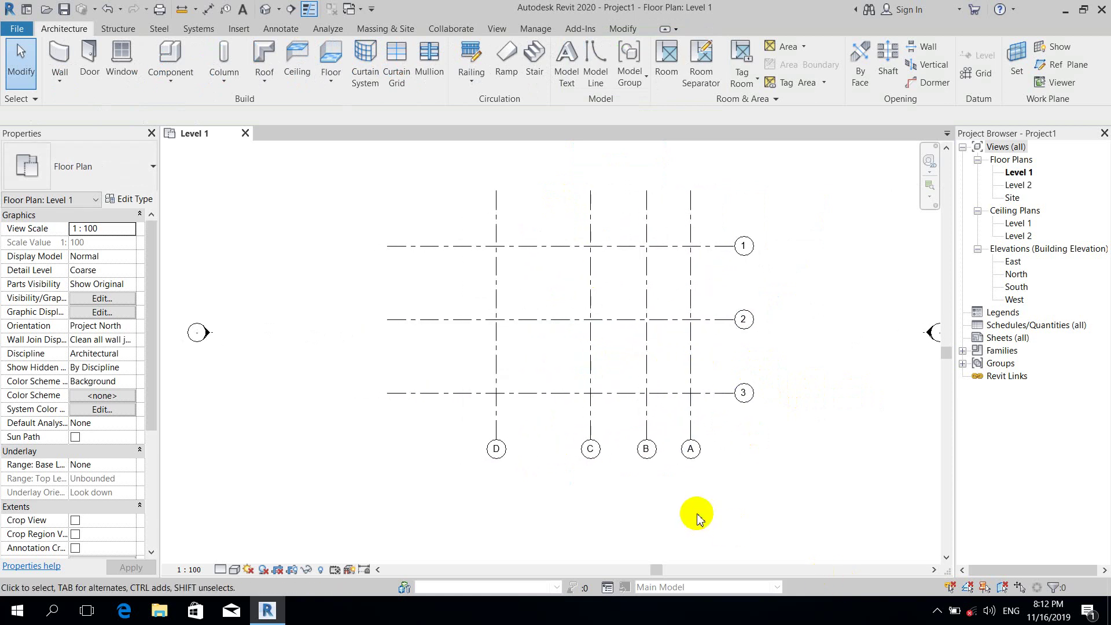
pyautogui.moveTo(816, 547); pyautogui.dragTo(405, 408)
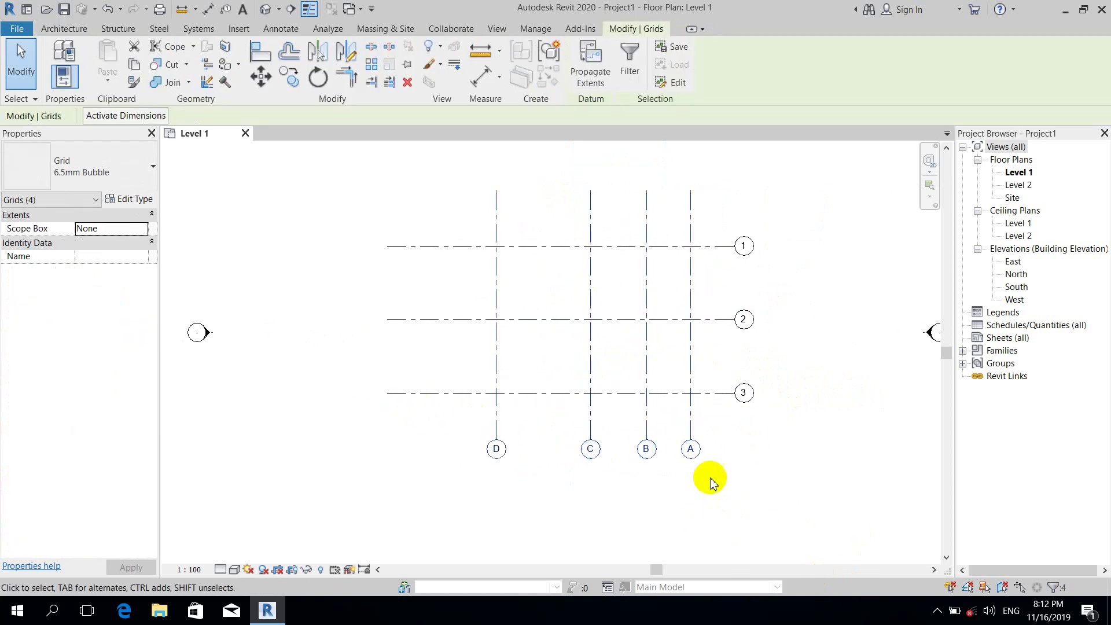
pyautogui.click(772, 463)
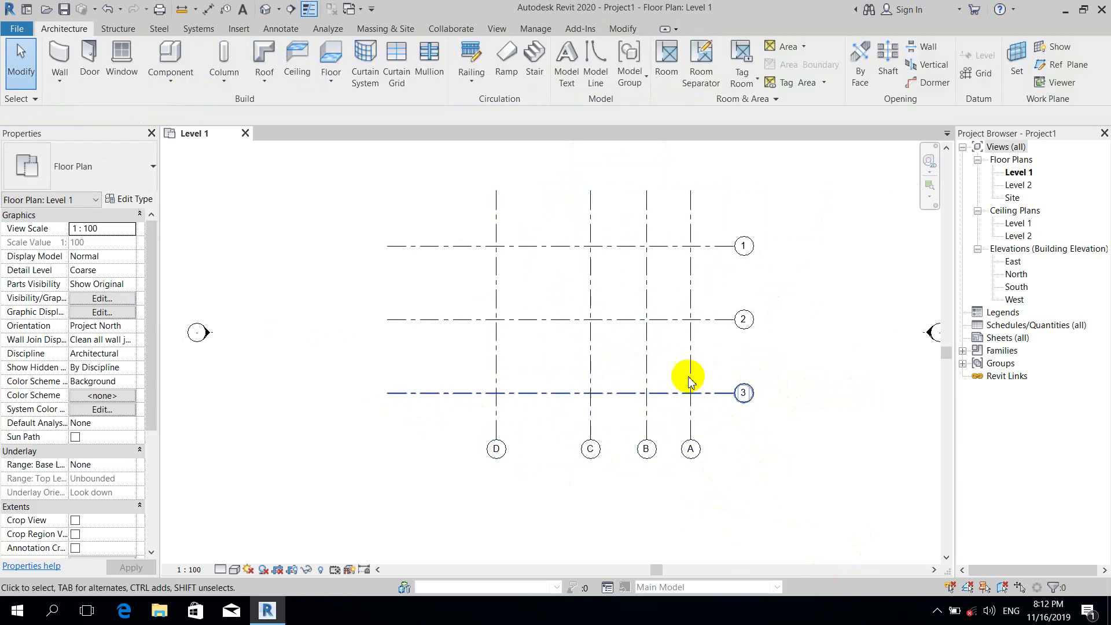
pyautogui.click(645, 345)
pyautogui.scroll(2, 647, 454)
pyautogui.scroll(-3, 676, 438)
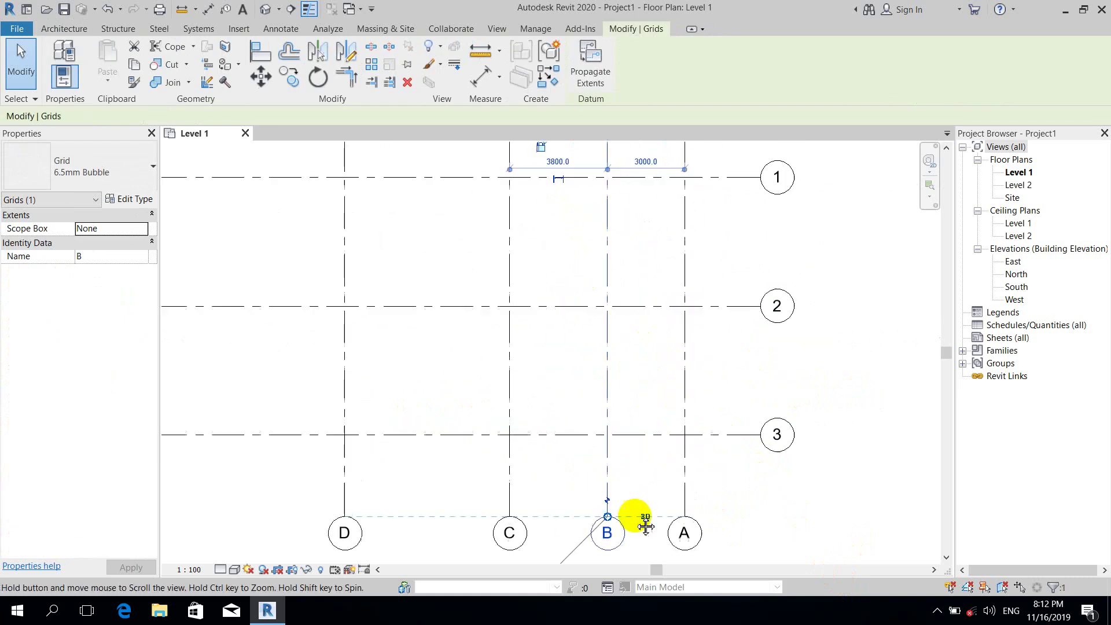
pyautogui.click(710, 262)
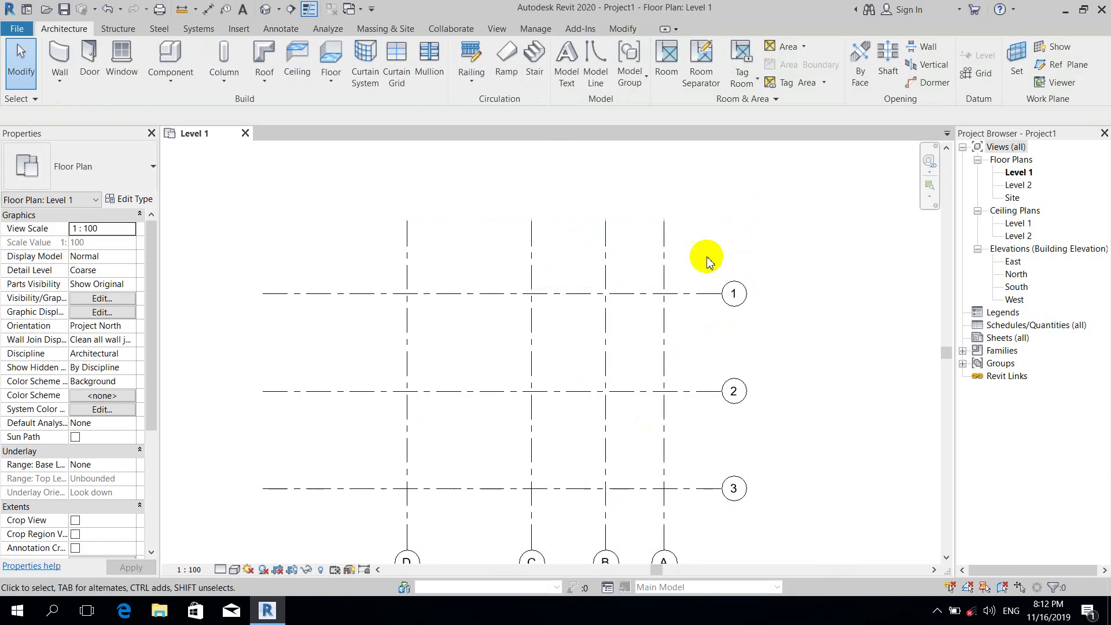
pyautogui.click(604, 331)
pyautogui.moveTo(640, 328); pyautogui.dragTo(644, 311, button='middle')
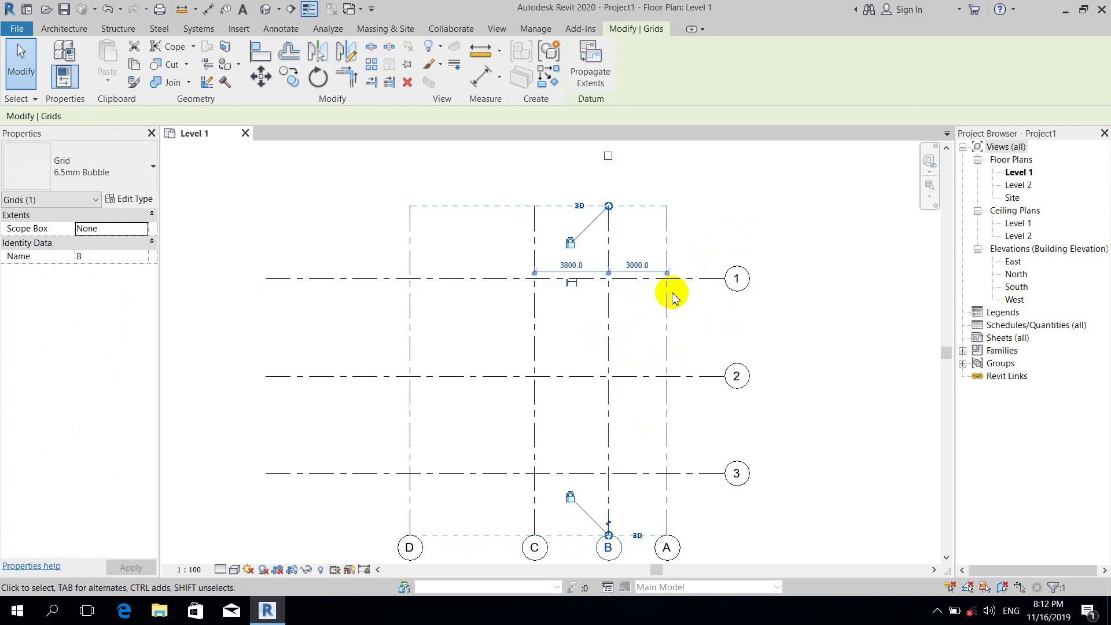
pyautogui.click(727, 218)
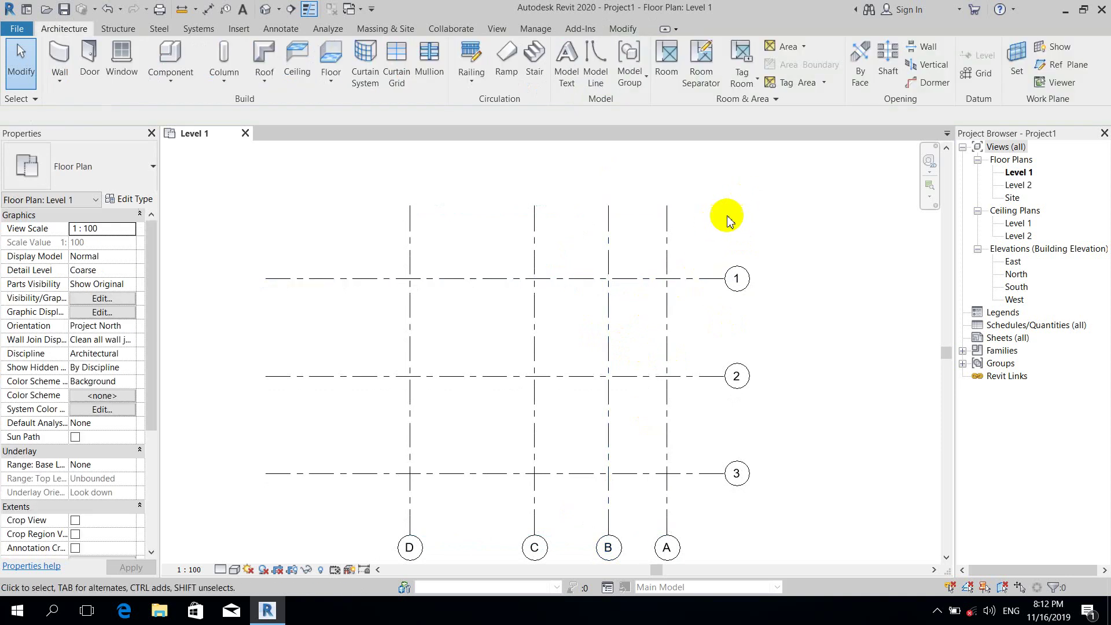
# Set the distance between grids B and A to 4000 mm by moving grid B
pyautogui.click(607, 340)
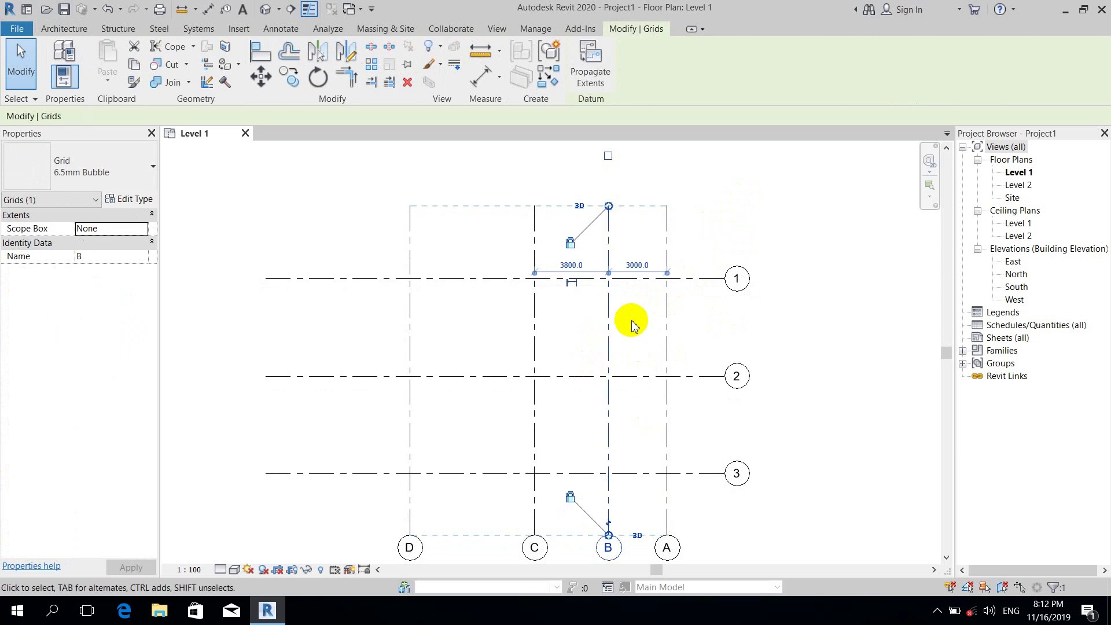
pyautogui.click(639, 264)
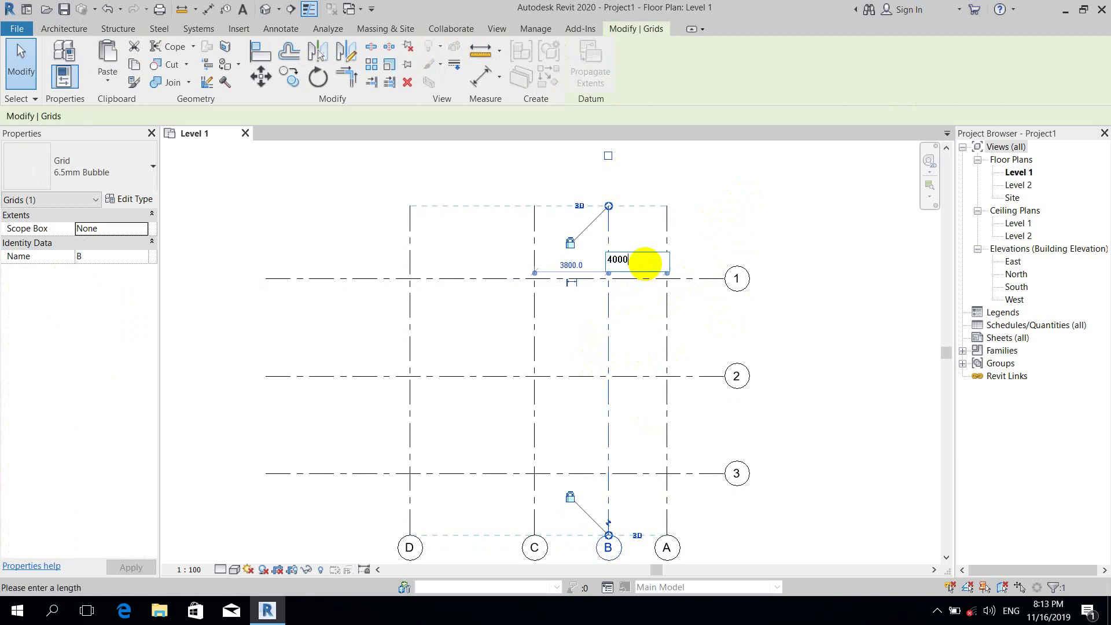
pyautogui.press('Return')
pyautogui.click(726, 236)
pyautogui.scroll(-2, 727, 235)
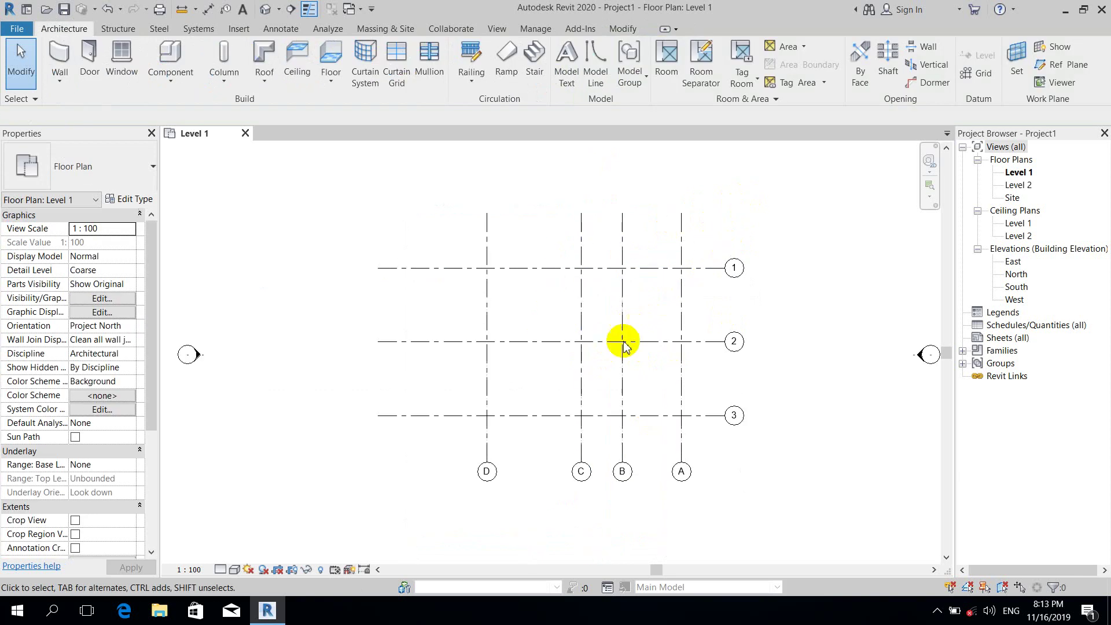
# Set the distance between grids C and B to 3500 mm by moving grid C
pyautogui.click(582, 392)
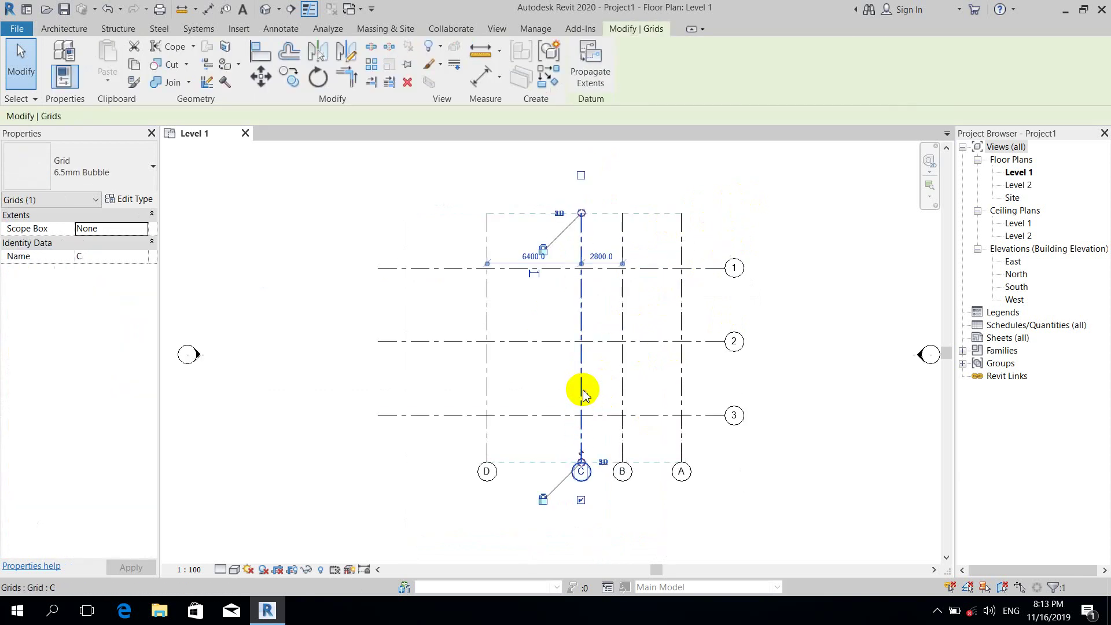
pyautogui.scroll(2, 594, 258)
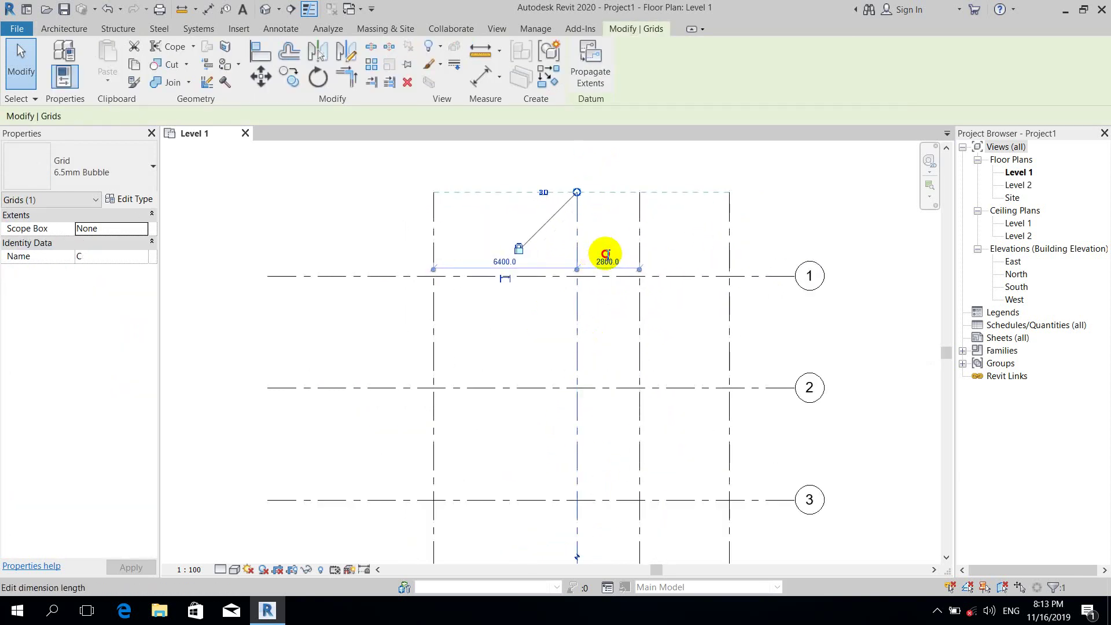
pyautogui.click(605, 255)
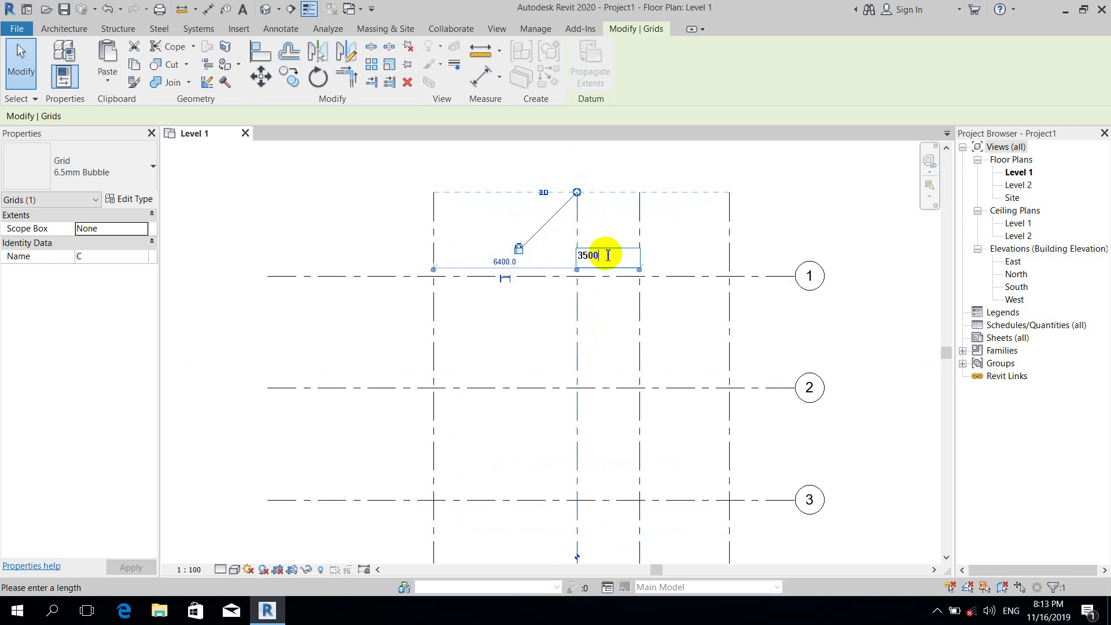
pyautogui.press('Return')
pyautogui.click(787, 193)
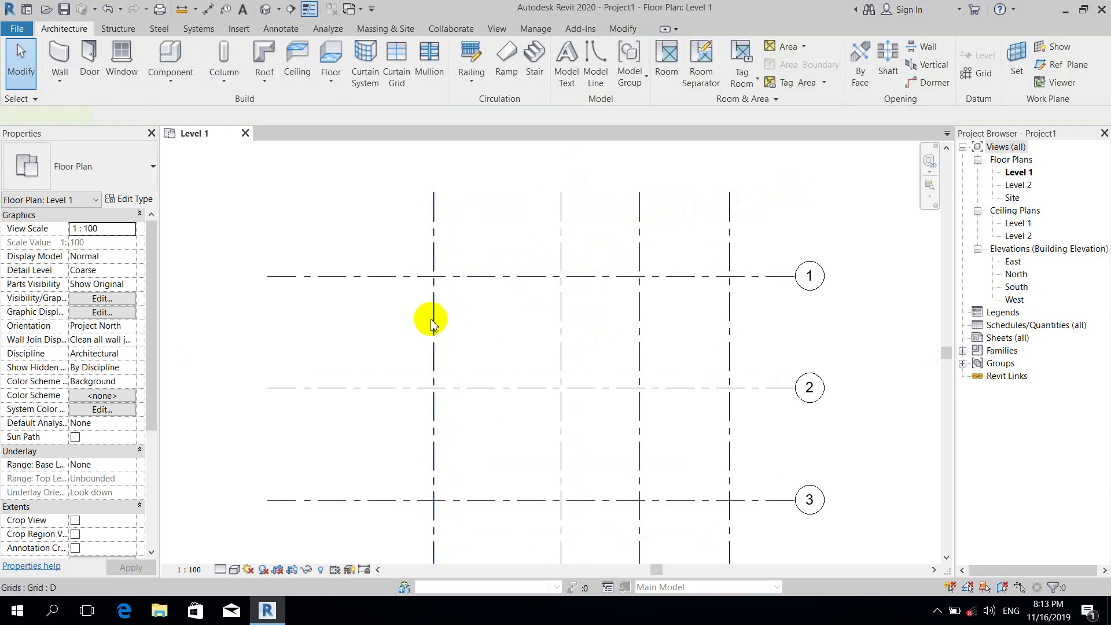
# Set the distance between grids D and C to 4000 mm by moving grid D
pyautogui.click(431, 321)
pyautogui.scroll(-2, 495, 271)
pyautogui.click(491, 270)
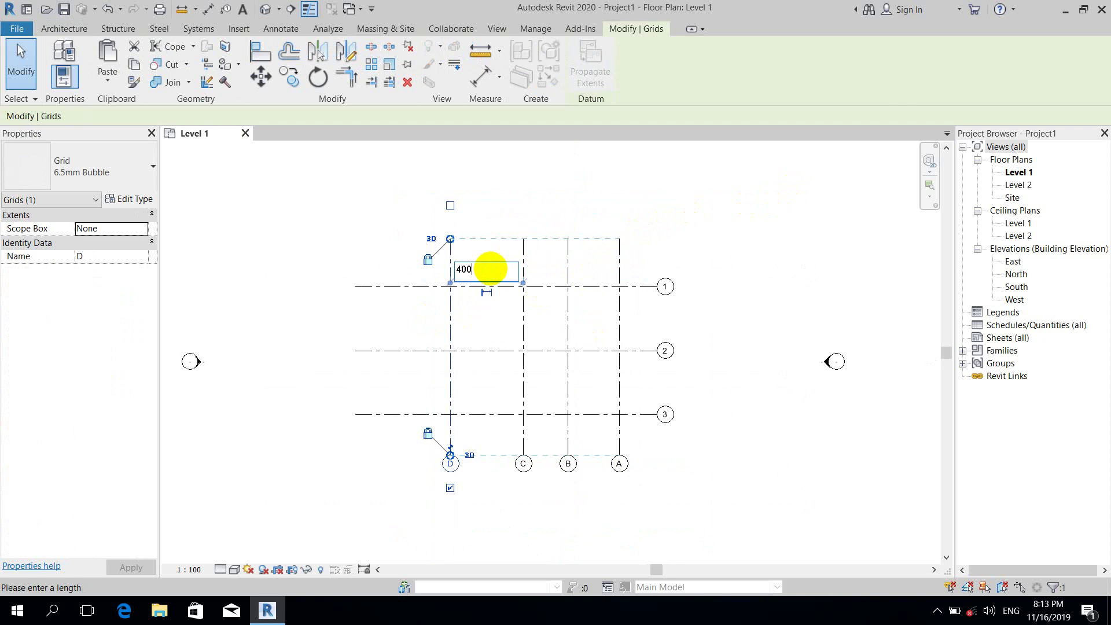
pyautogui.write('4000')
pyautogui.press('Return')
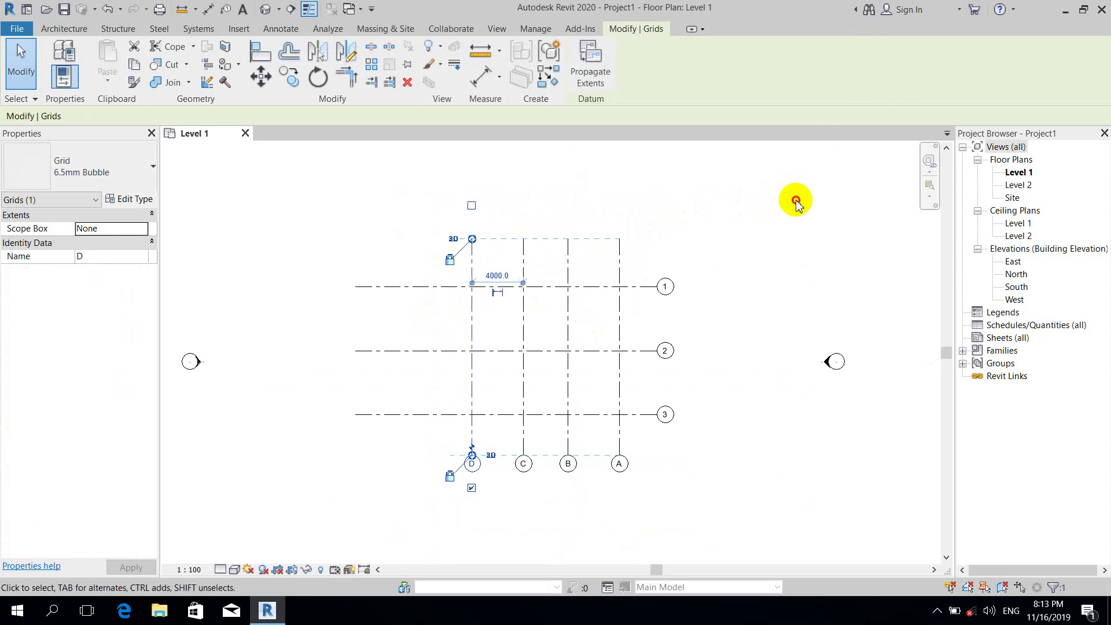
# Set the distance between grids 1 and 2 to 4000 mm by moving grid 1
pyautogui.click(793, 199)
pyautogui.middleClick(830, 429)
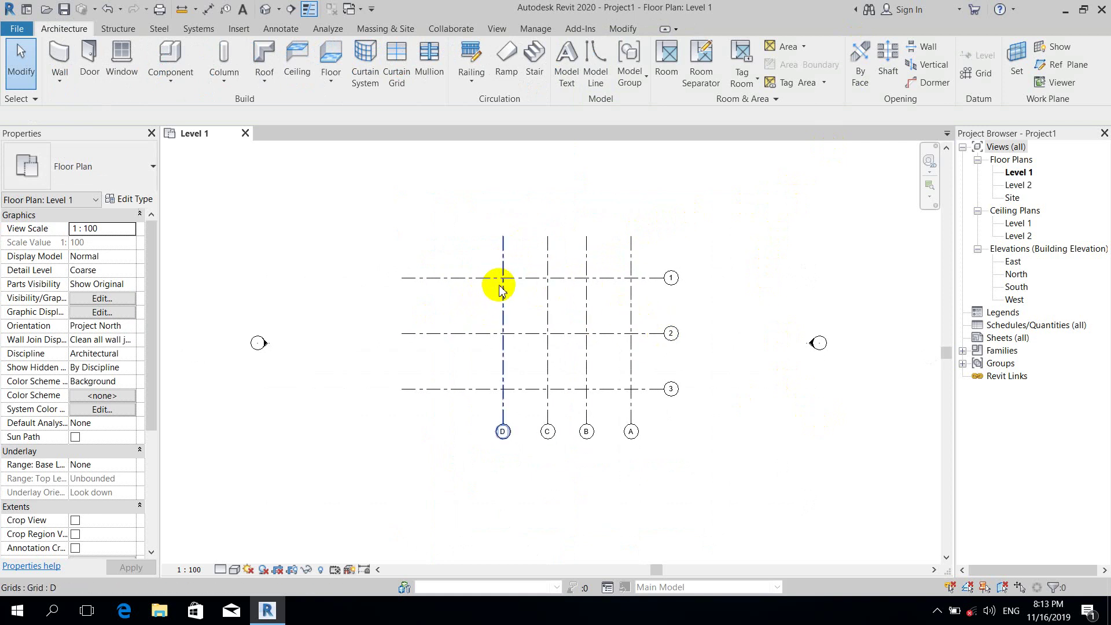
pyautogui.click(534, 276)
pyautogui.scroll(2, 439, 307)
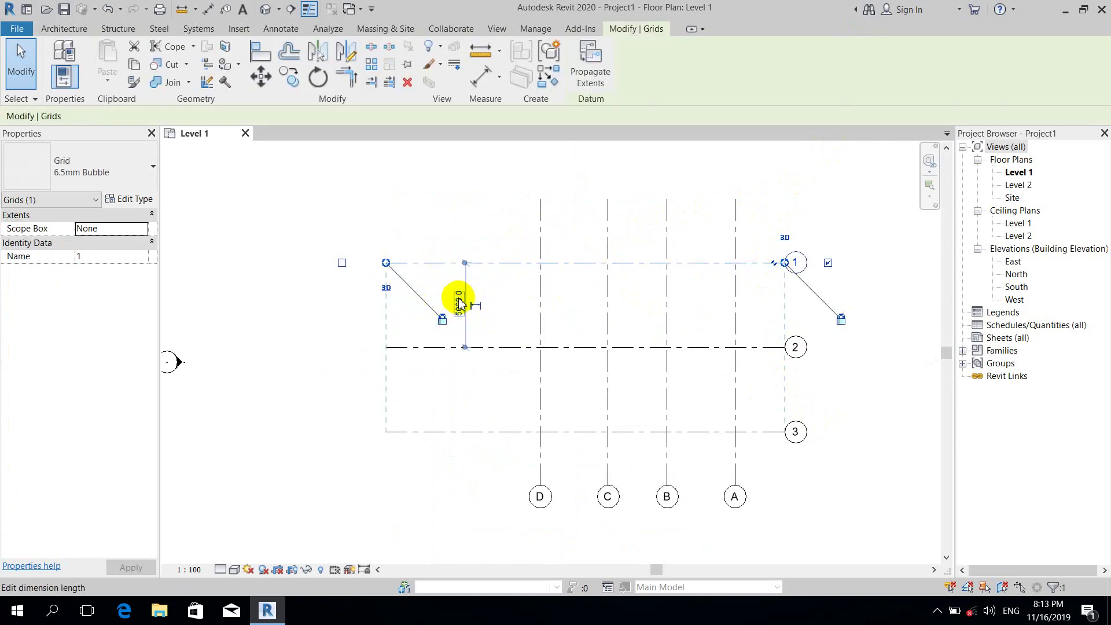
pyautogui.click(459, 302)
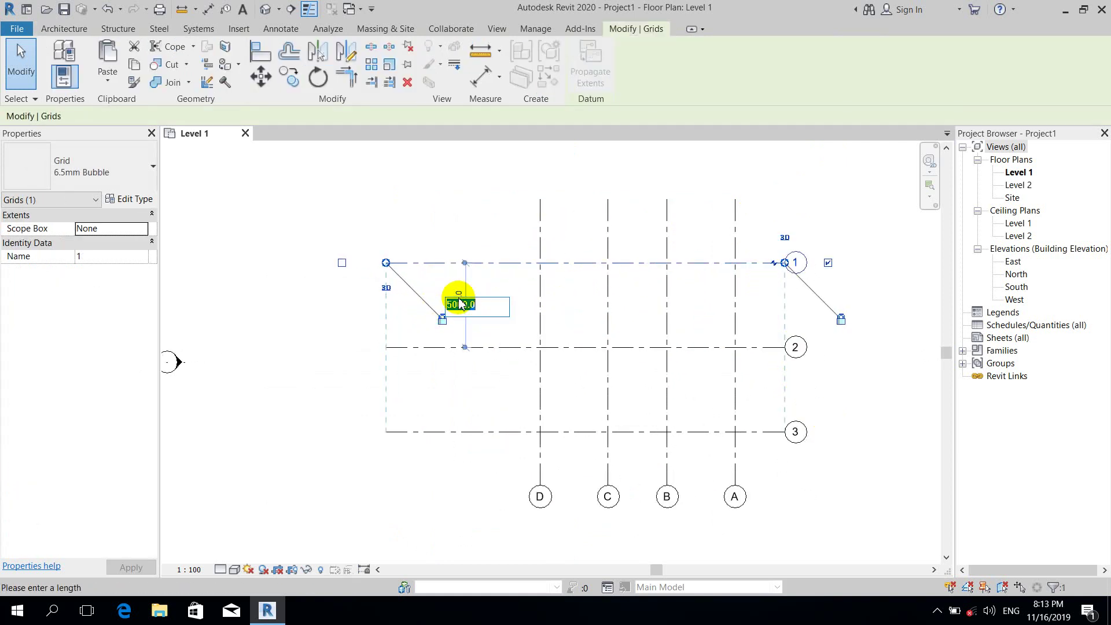
pyautogui.write('4000')
pyautogui.click(498, 219)
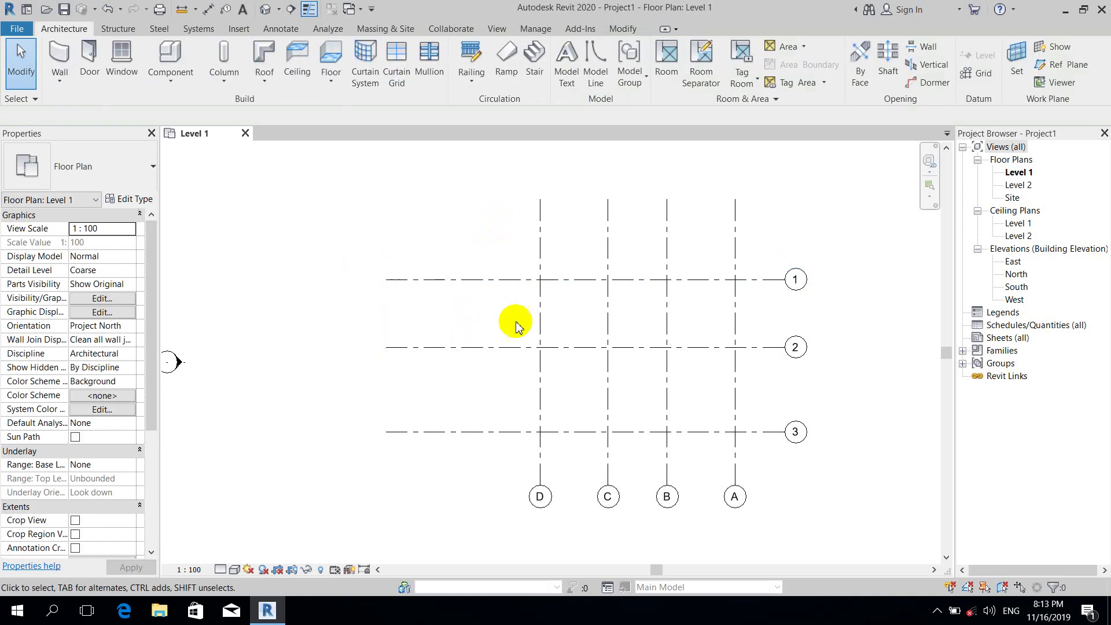
# Set the distance between grids 3 and 2 to 3500 mm by moving grid 3
pyautogui.click(504, 432)
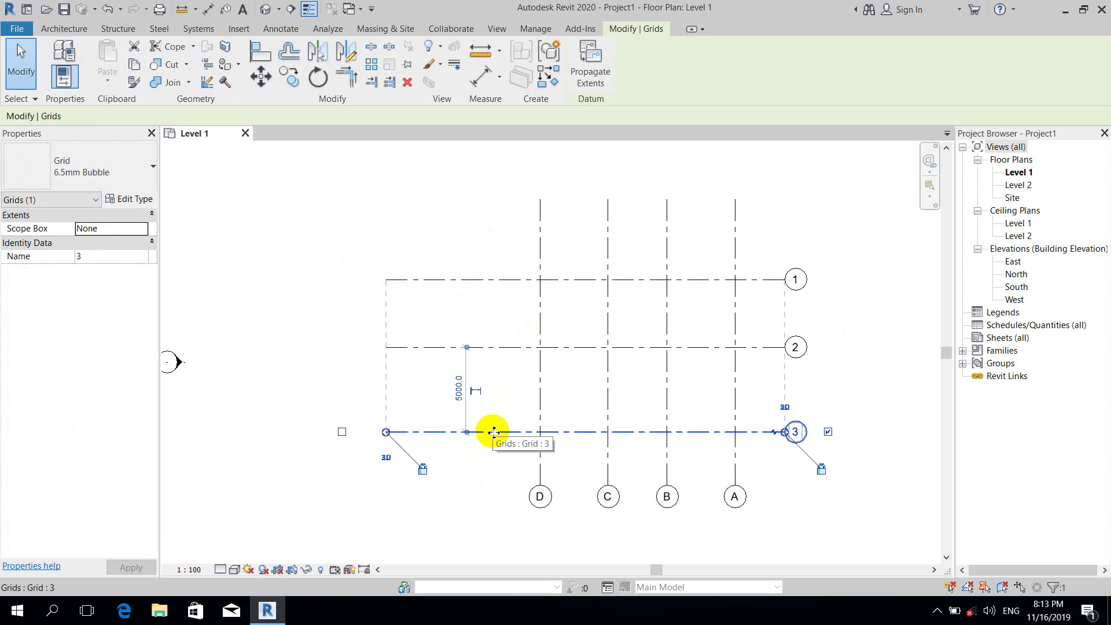
pyautogui.click(456, 393)
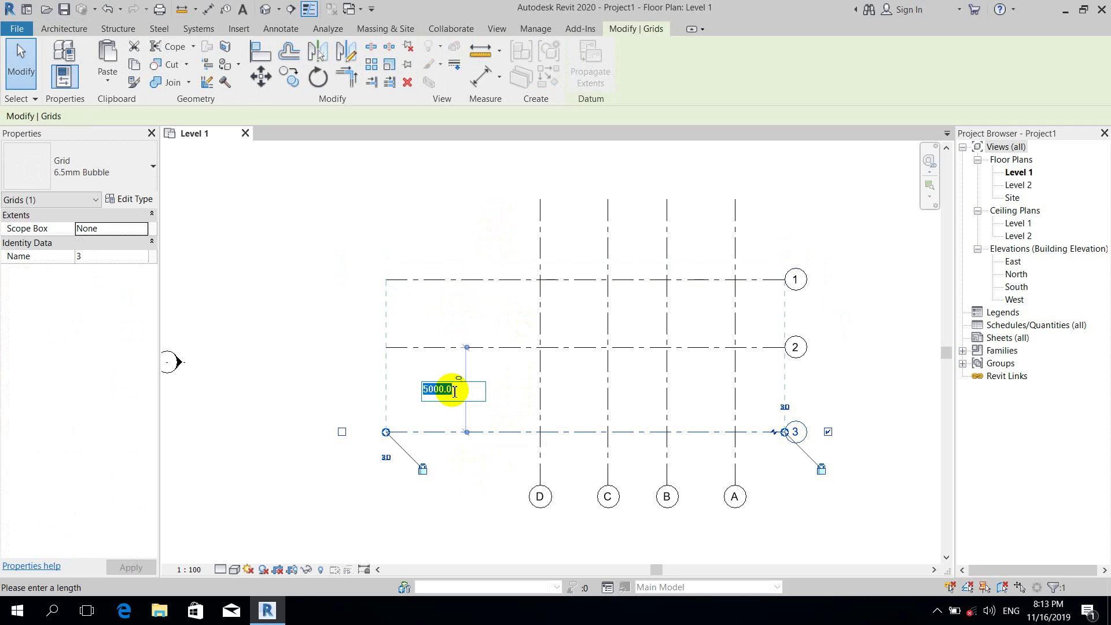
pyautogui.write('3500')
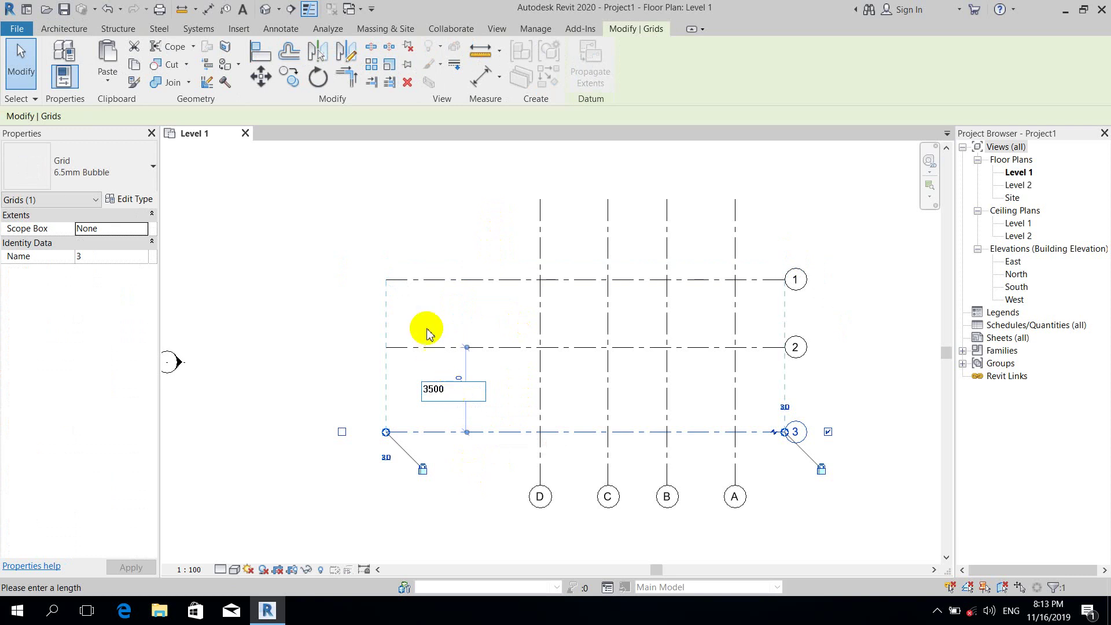
pyautogui.press('Return')
pyautogui.click(469, 221)
pyautogui.scroll(-2, 469, 220)
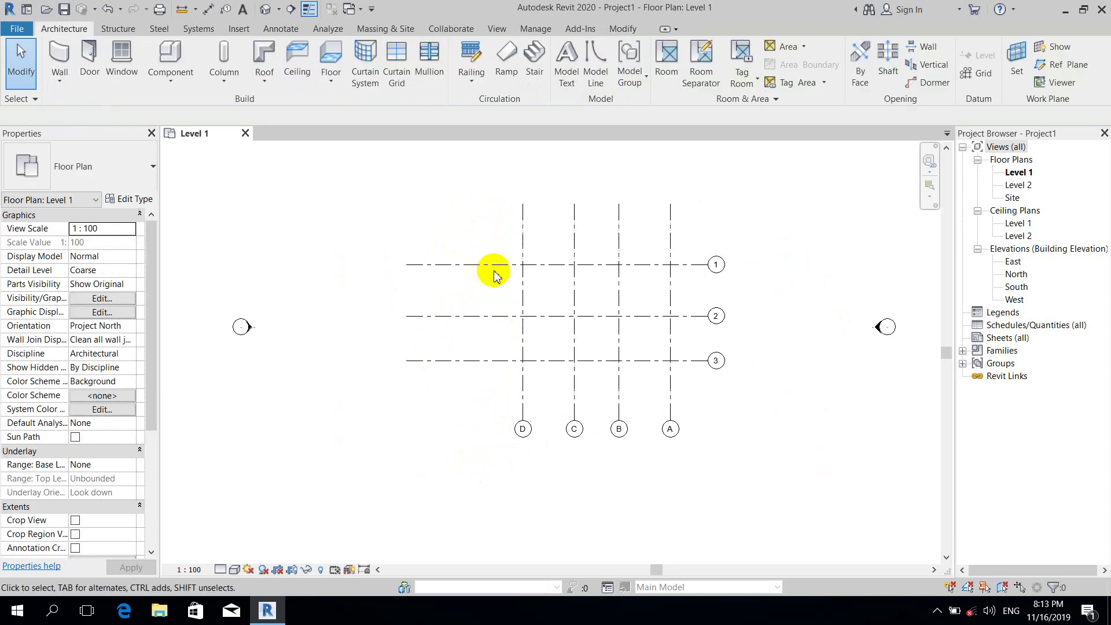
pyautogui.moveTo(740, 466); pyautogui.dragTo(731, 467, button='middle')
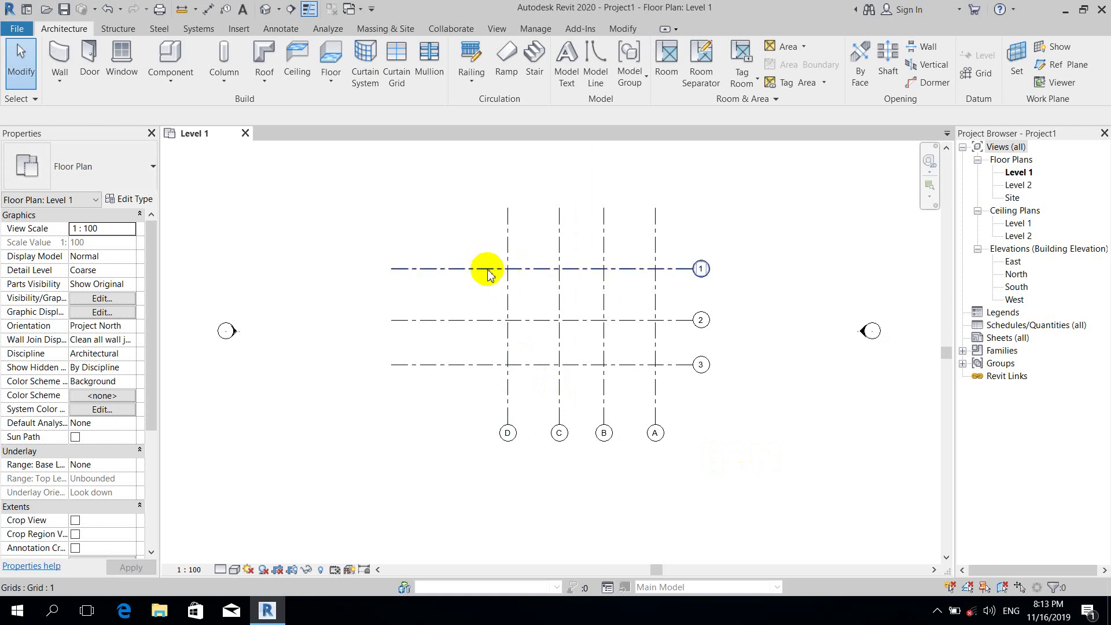
# Shorten grids 1–3 together at their ends without bubbles, bringing those ends closer to grid D
pyautogui.click(416, 269)
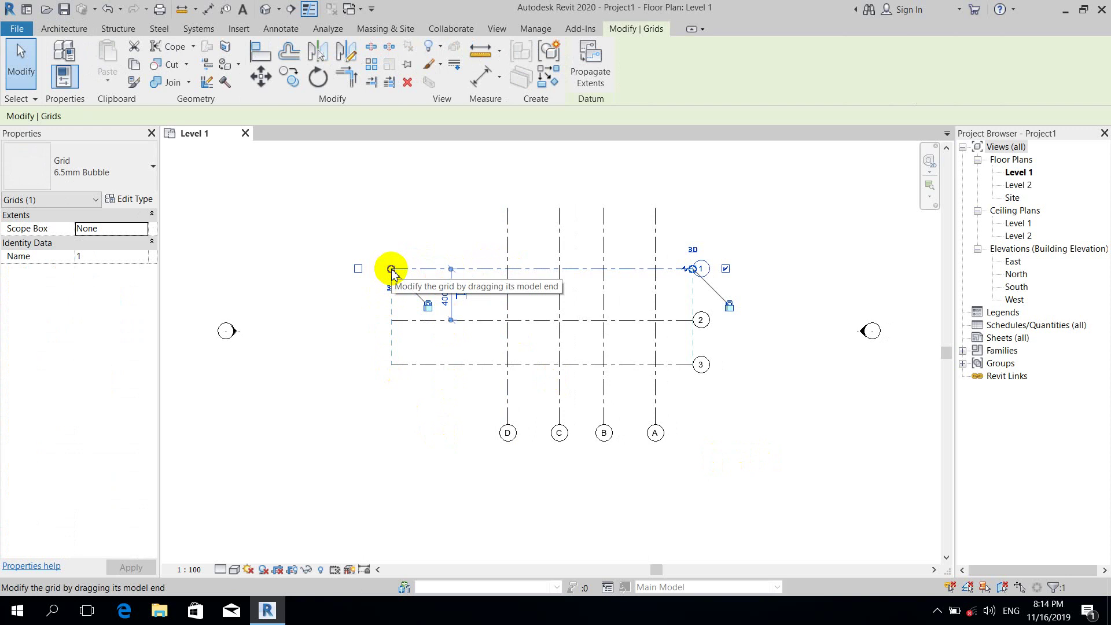
pyautogui.moveTo(391, 269); pyautogui.dragTo(466, 269)
pyautogui.click(668, 186)
# Shorten grids A–D together at both ends, bringing them closer to grid 1 above and grid 3 below
pyautogui.click(656, 209)
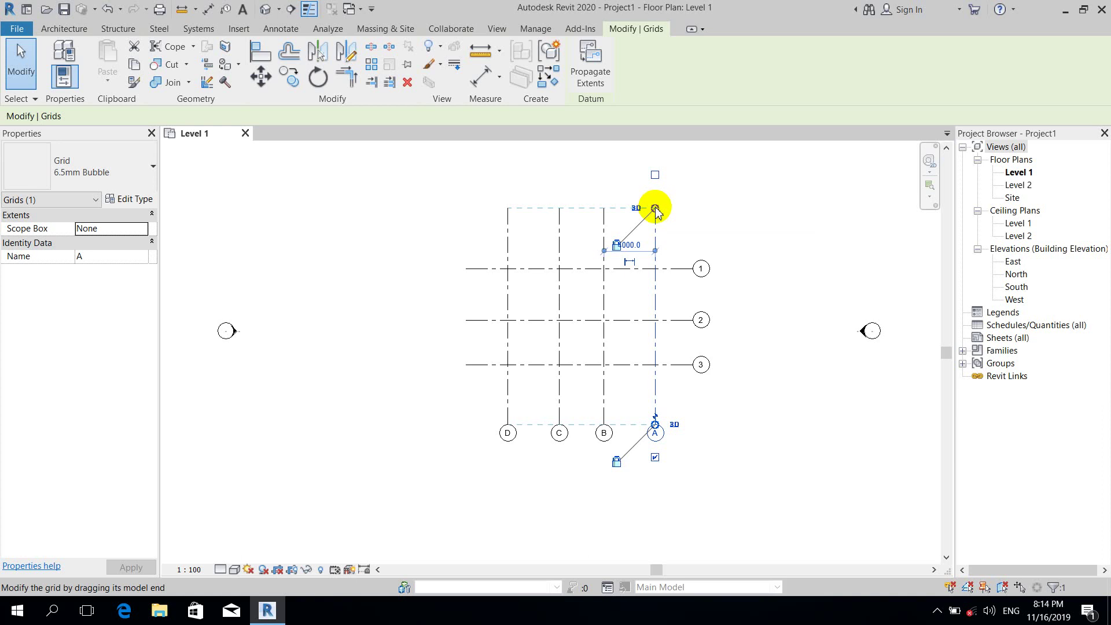
pyautogui.moveTo(656, 209); pyautogui.dragTo(658, 230)
pyautogui.click(759, 288)
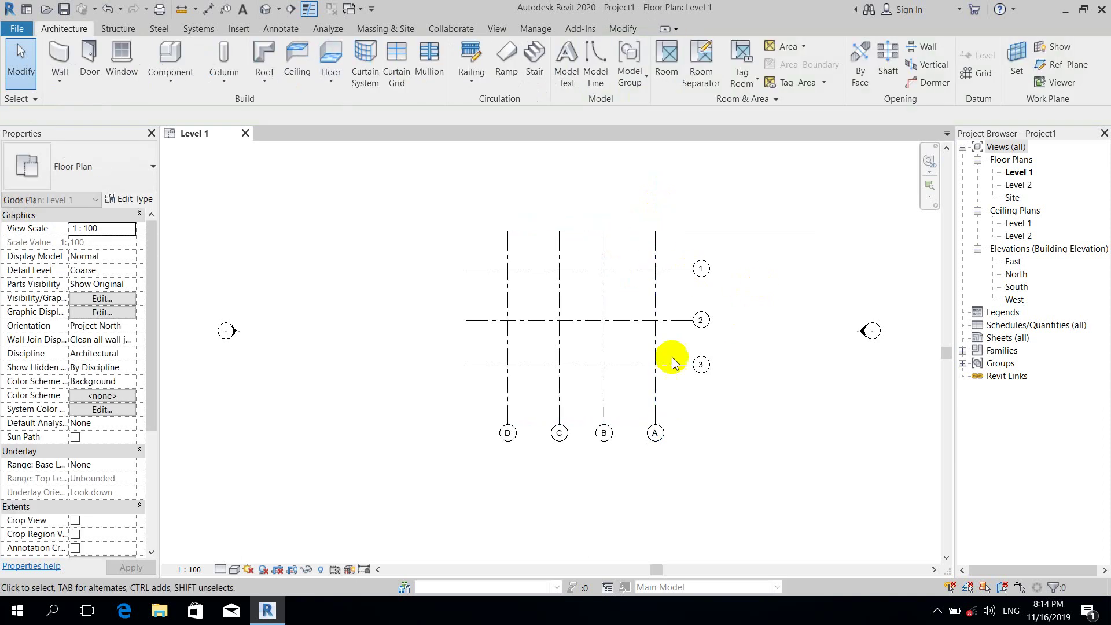
pyautogui.click(656, 387)
pyautogui.moveTo(654, 422); pyautogui.dragTo(657, 397)
pyautogui.click(751, 264)
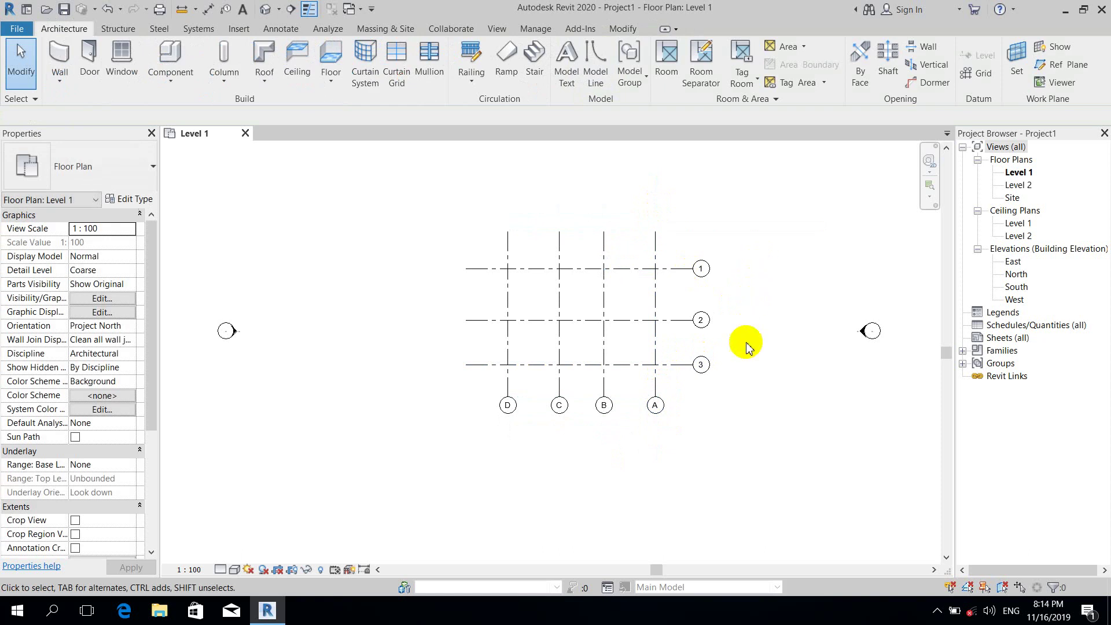
pyautogui.moveTo(772, 404); pyautogui.dragTo(710, 388, button='middle')
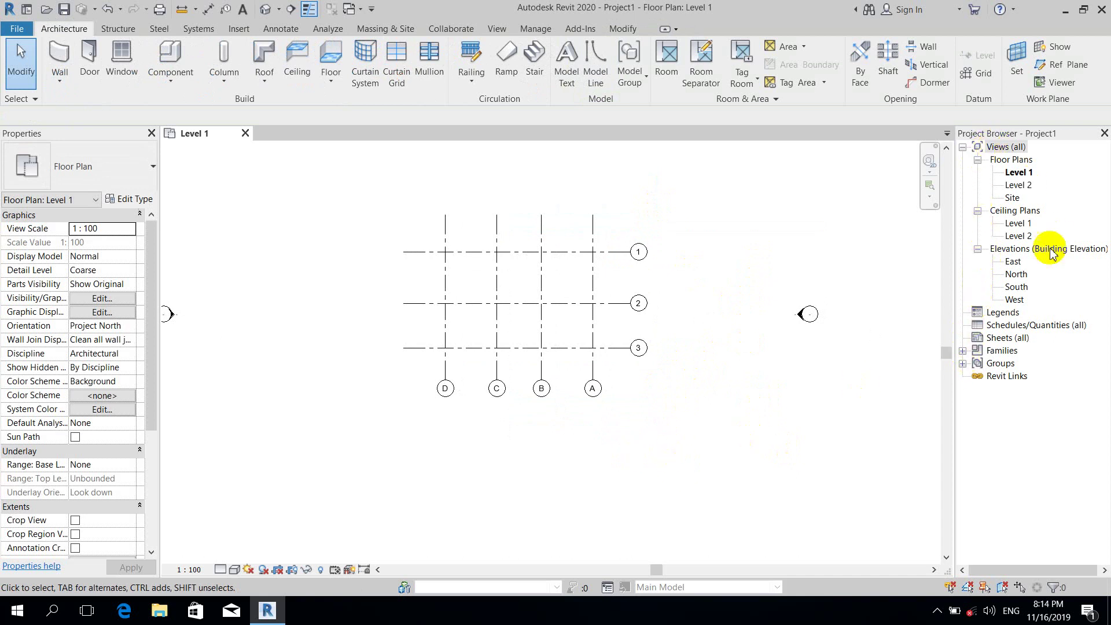
# Open the East building elevation view
pyautogui.doubleClick(1012, 264)
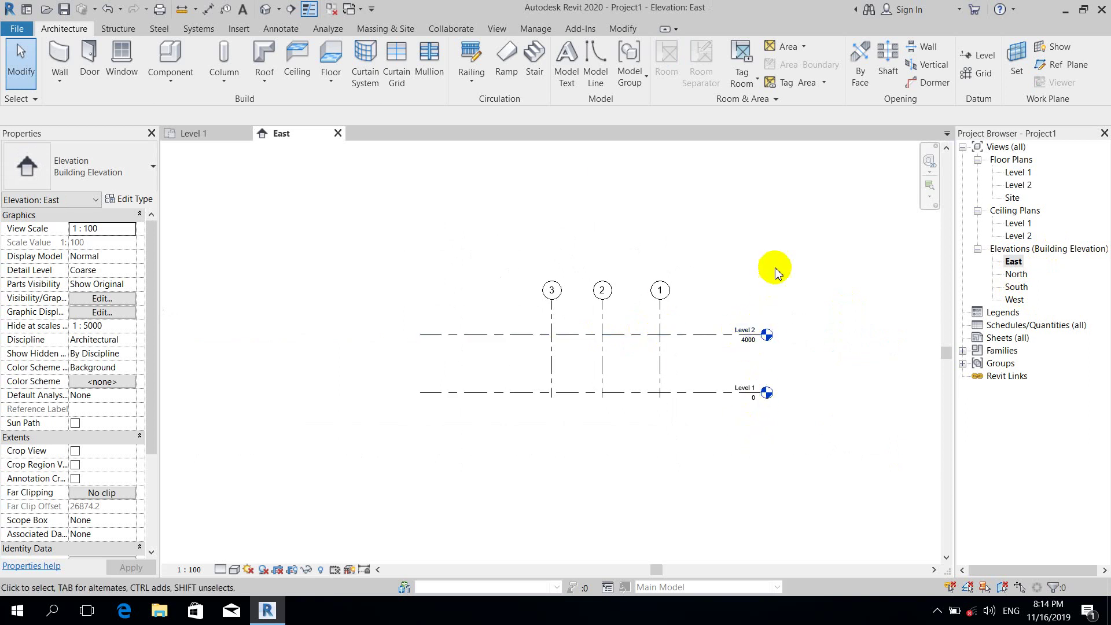
pyautogui.moveTo(851, 518); pyautogui.dragTo(689, 167)
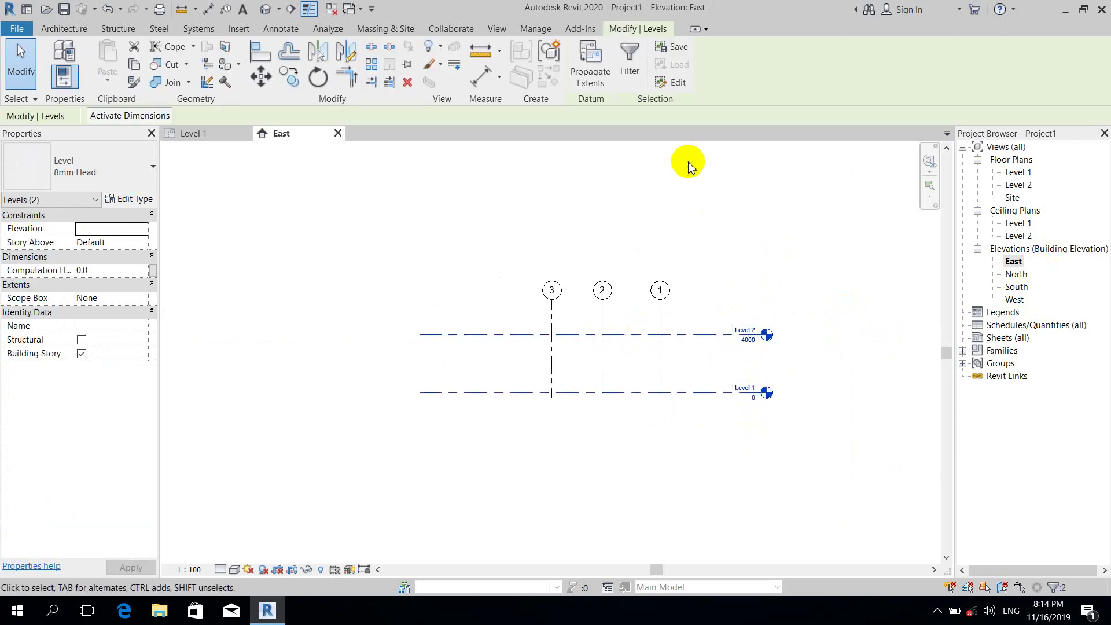
pyautogui.click(715, 226)
pyautogui.moveTo(736, 293); pyautogui.dragTo(697, 287, button='middle')
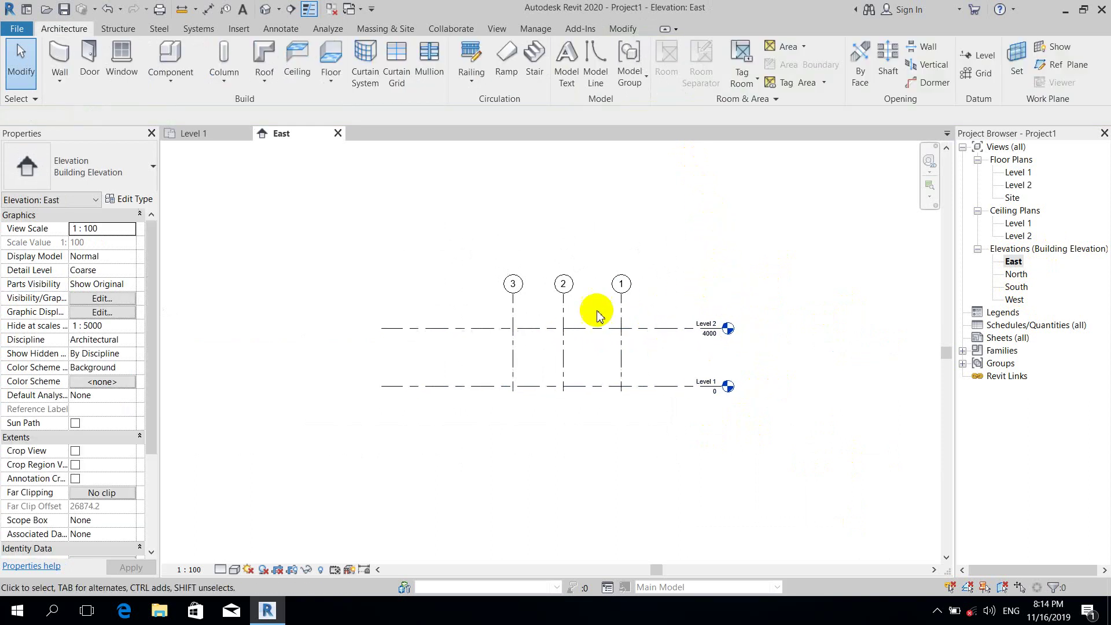
# Extend the lower ends of grids 1–3 together so that they run well below the Level 1 line
pyautogui.click(564, 343)
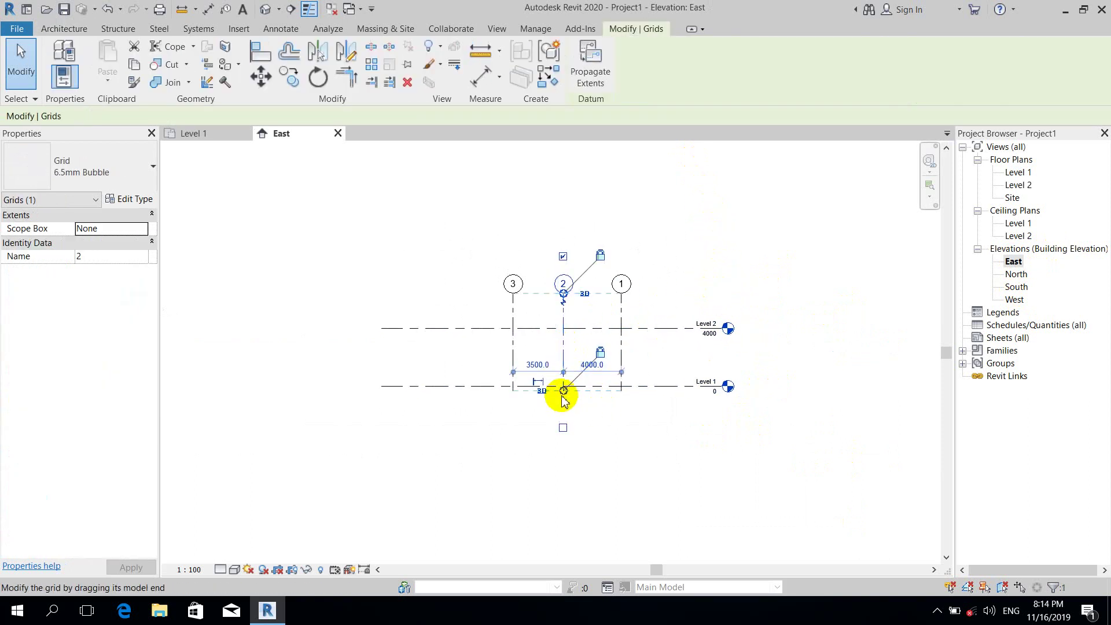
pyautogui.moveTo(564, 391); pyautogui.dragTo(563, 434)
pyautogui.click(701, 475)
# Shorten the Level 1 and Level 2 lines at both ends, bringing them closer to grids 3 and 1
pyautogui.click(460, 328)
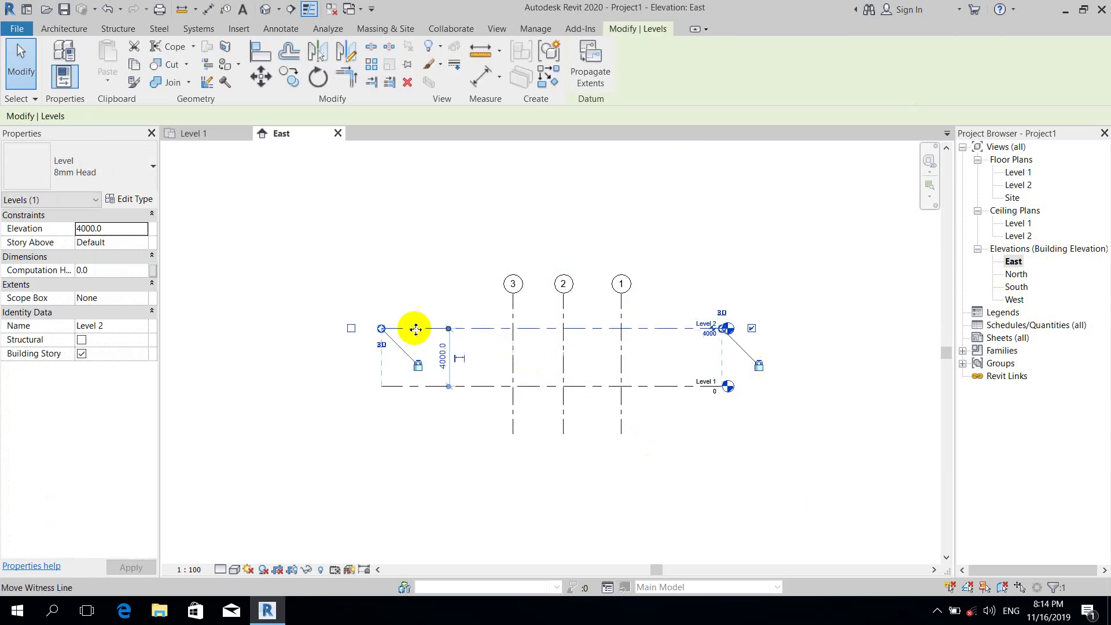
pyautogui.moveTo(389, 328); pyautogui.dragTo(459, 334)
pyautogui.click(719, 267)
pyautogui.click(678, 329)
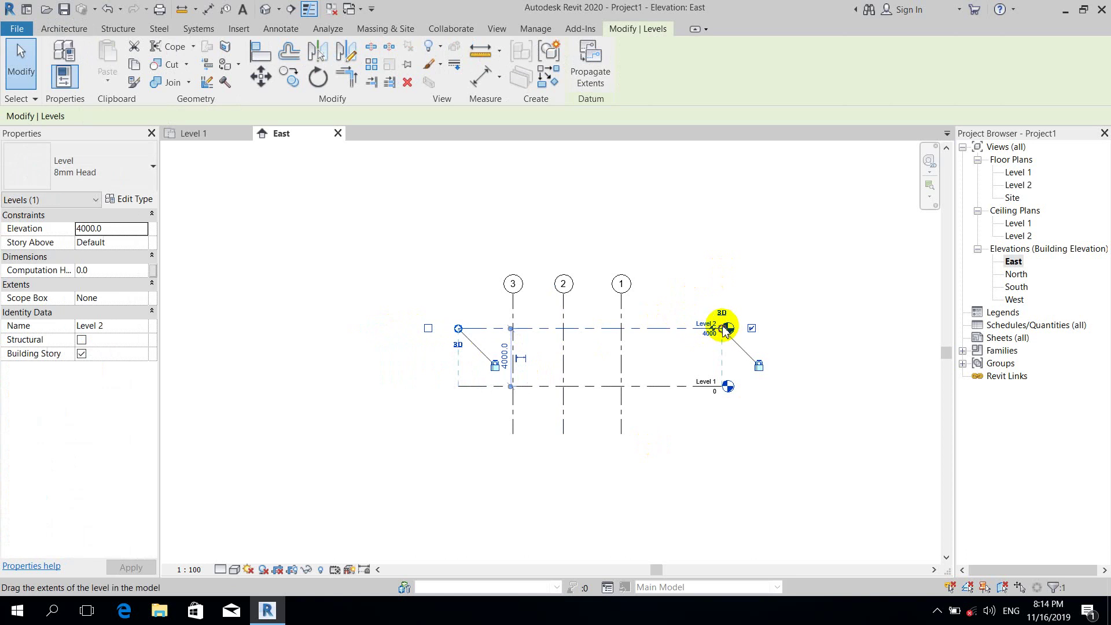
pyautogui.click(719, 268)
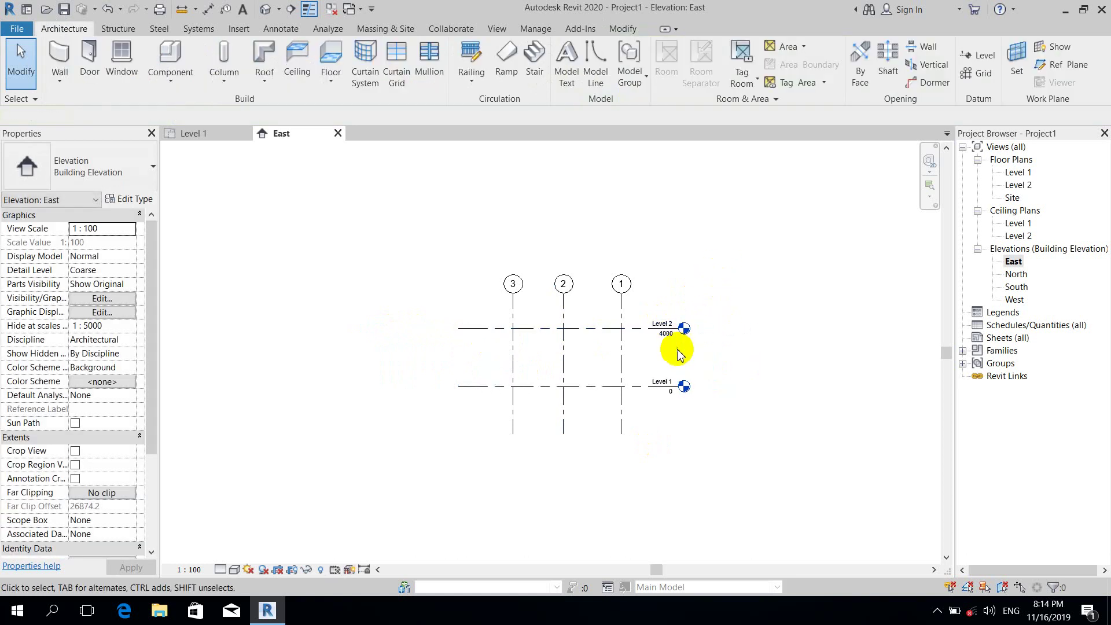
# Start the Level tool for placing a new level below Level 1
pyautogui.scroll(2, 682, 350)
pyautogui.scroll(1, 687, 355)
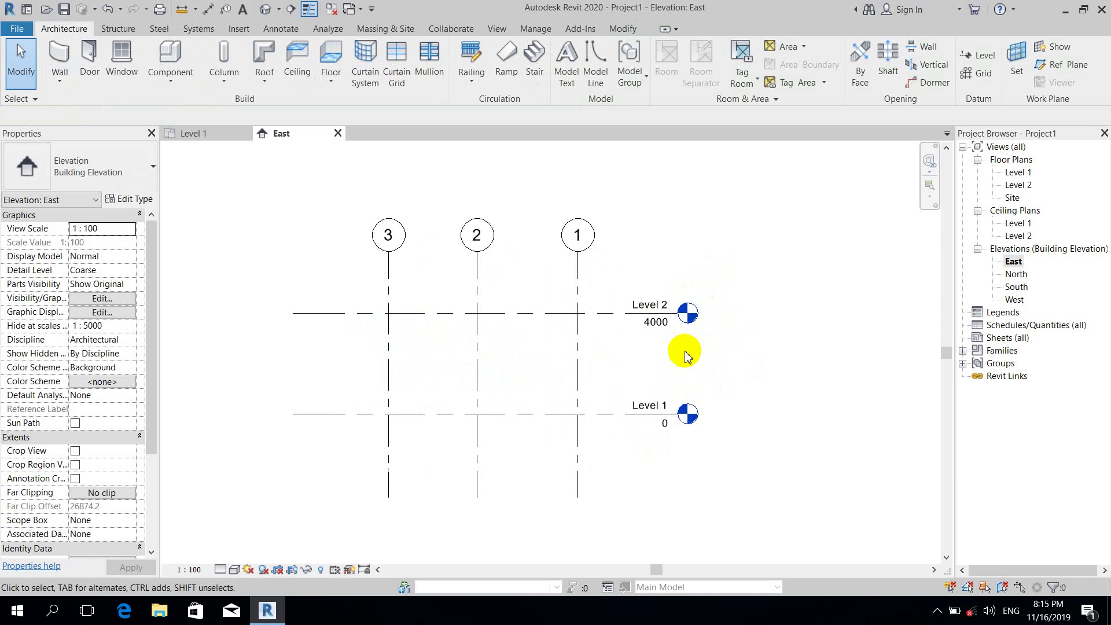
pyautogui.click(985, 57)
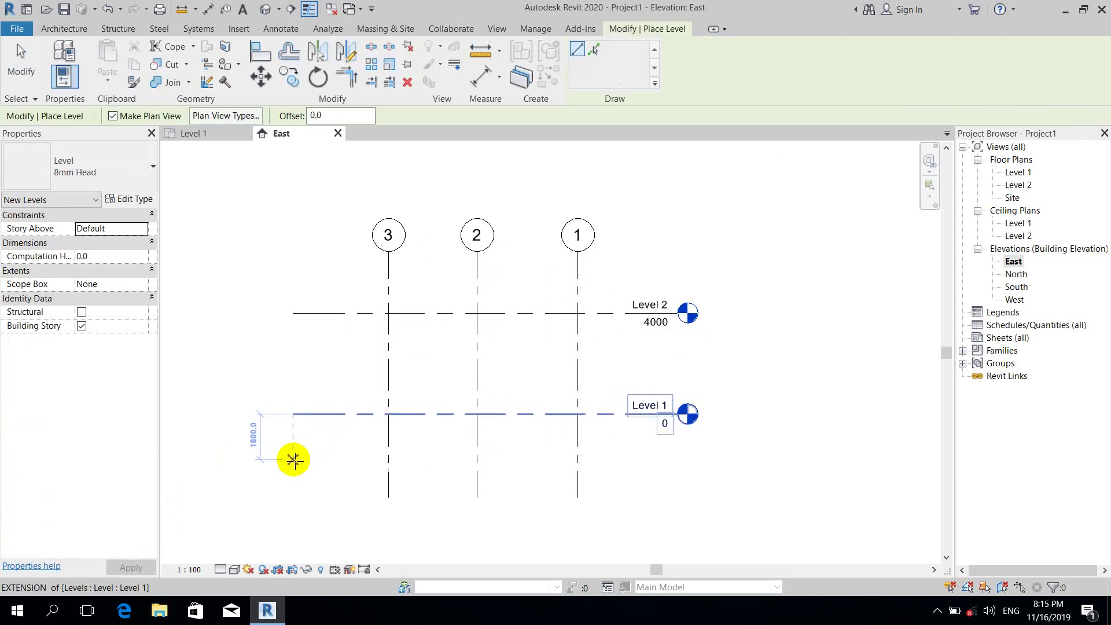
pyautogui.moveTo(305, 467); pyautogui.dragTo(302, 392, button='middle')
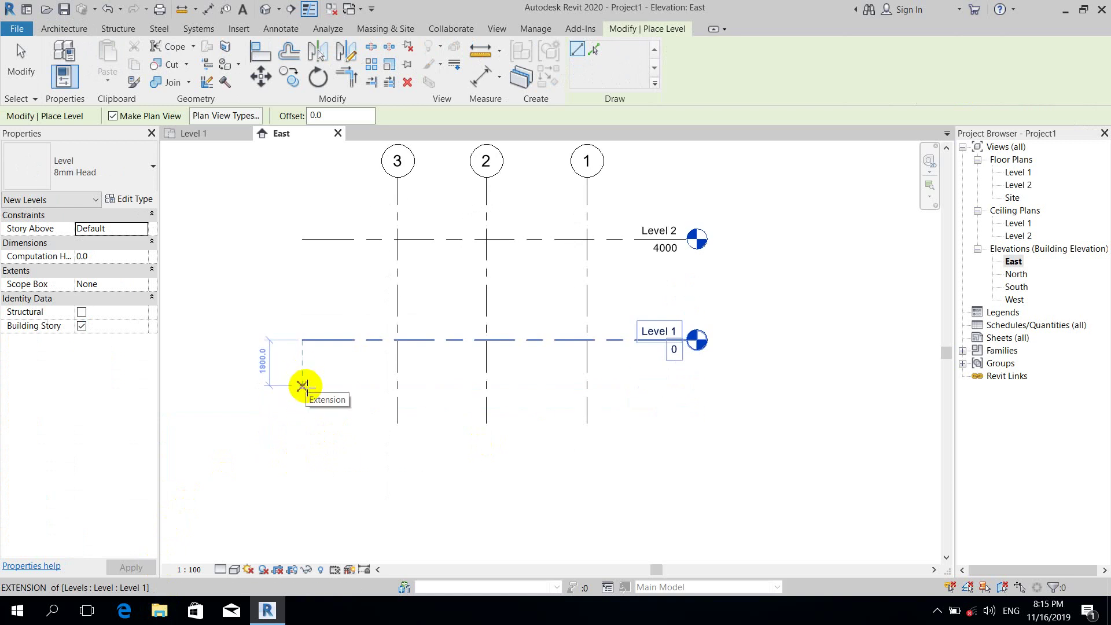
pyautogui.click(280, 388)
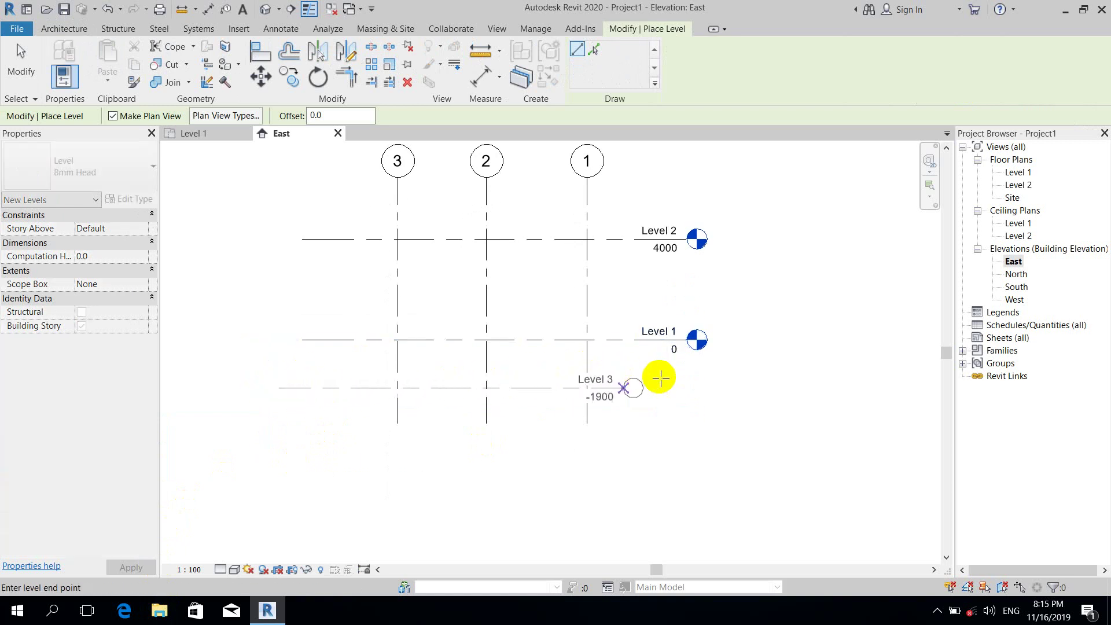
pyautogui.click(709, 385)
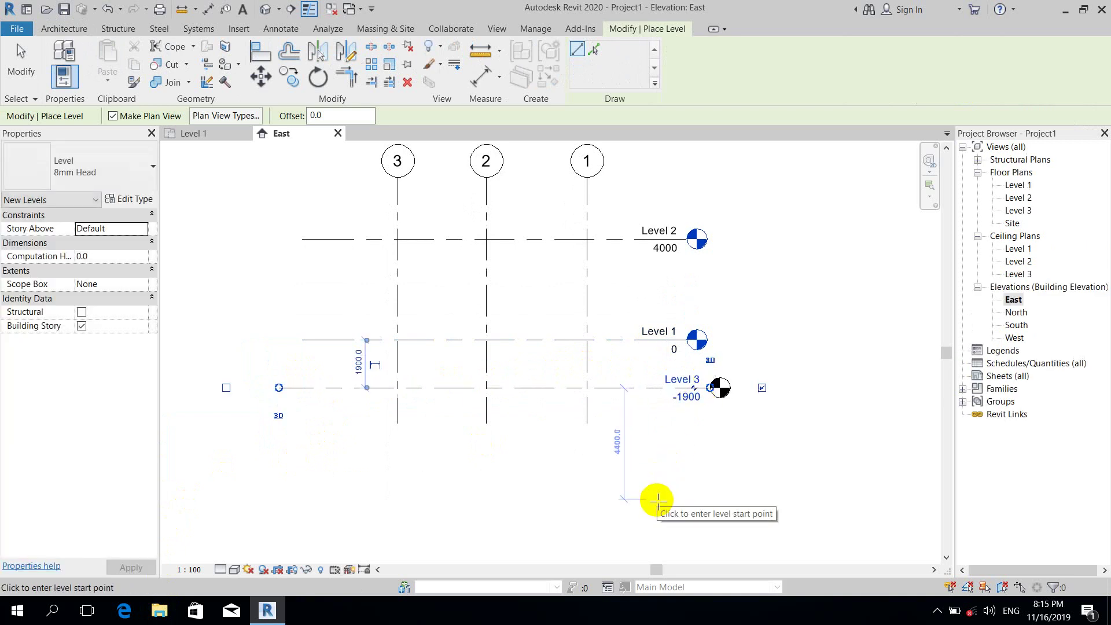
pyautogui.hotkey('ctrl', 'z')
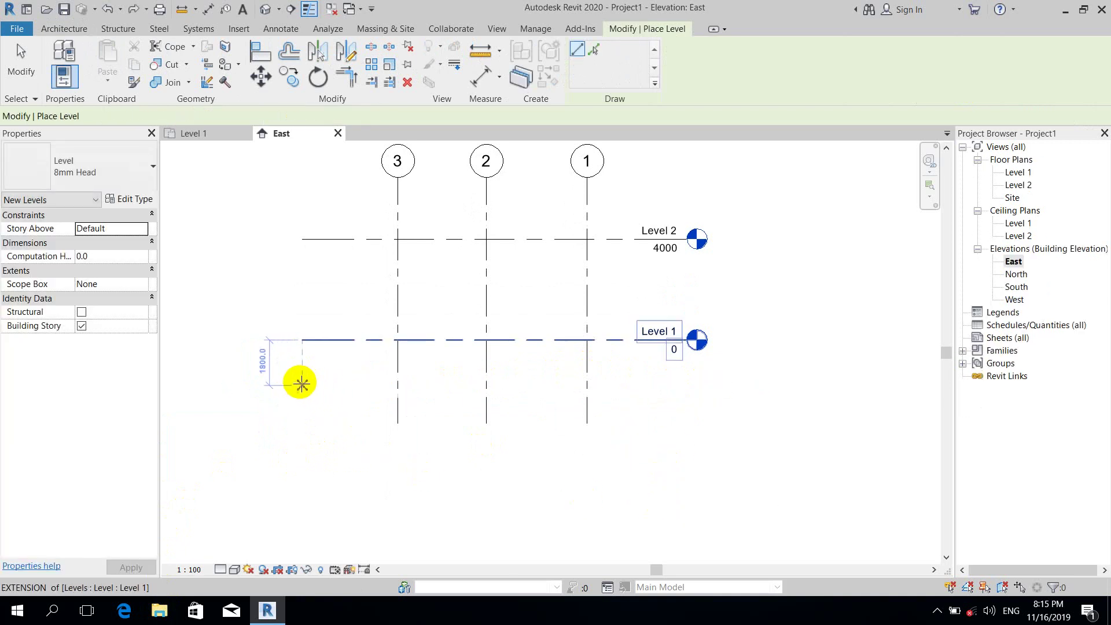
# Draw a level about 1700 mm below Level 1, aligned with both ends of the existing levels
pyautogui.click(301, 382)
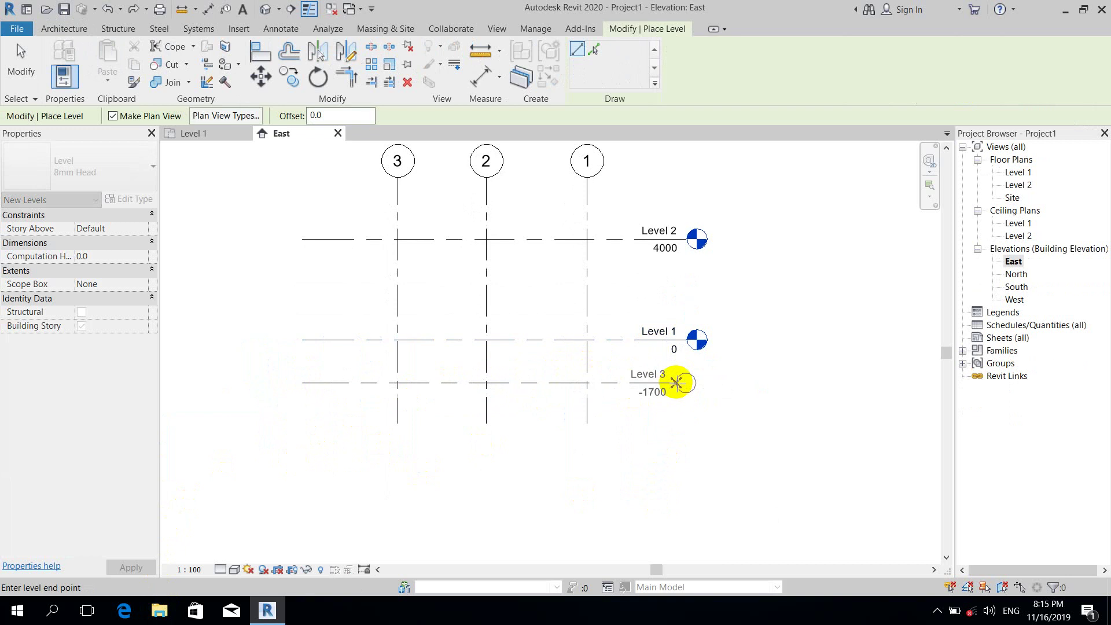
pyautogui.click(680, 382)
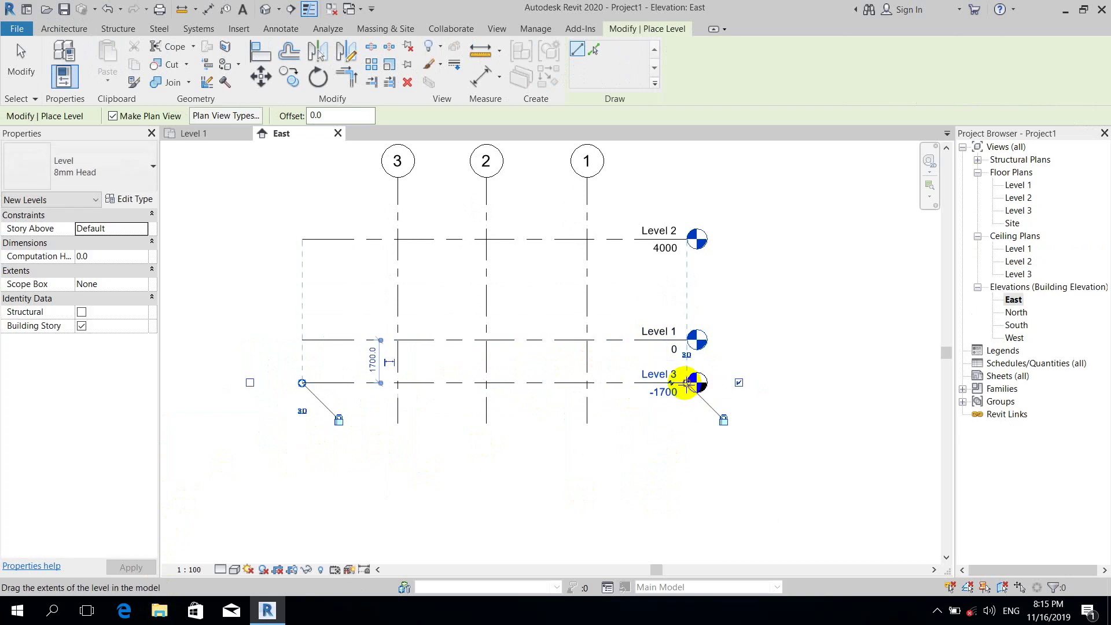
pyautogui.scroll(-2, 716, 380)
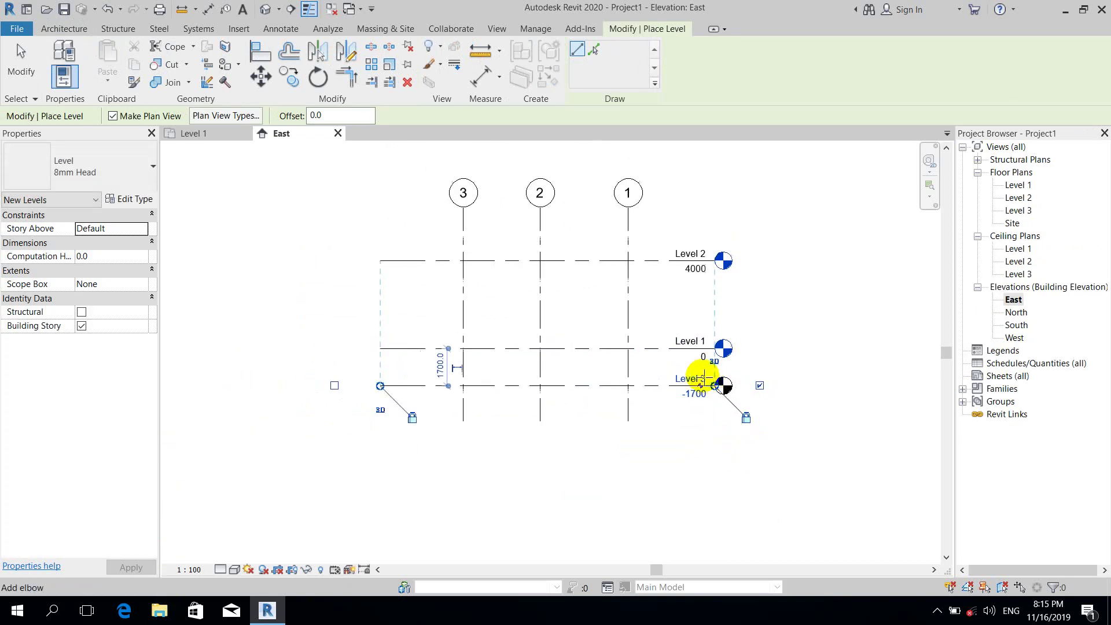
pyautogui.press('Escape')
pyautogui.press('Escape')
pyautogui.scroll(2, 717, 385)
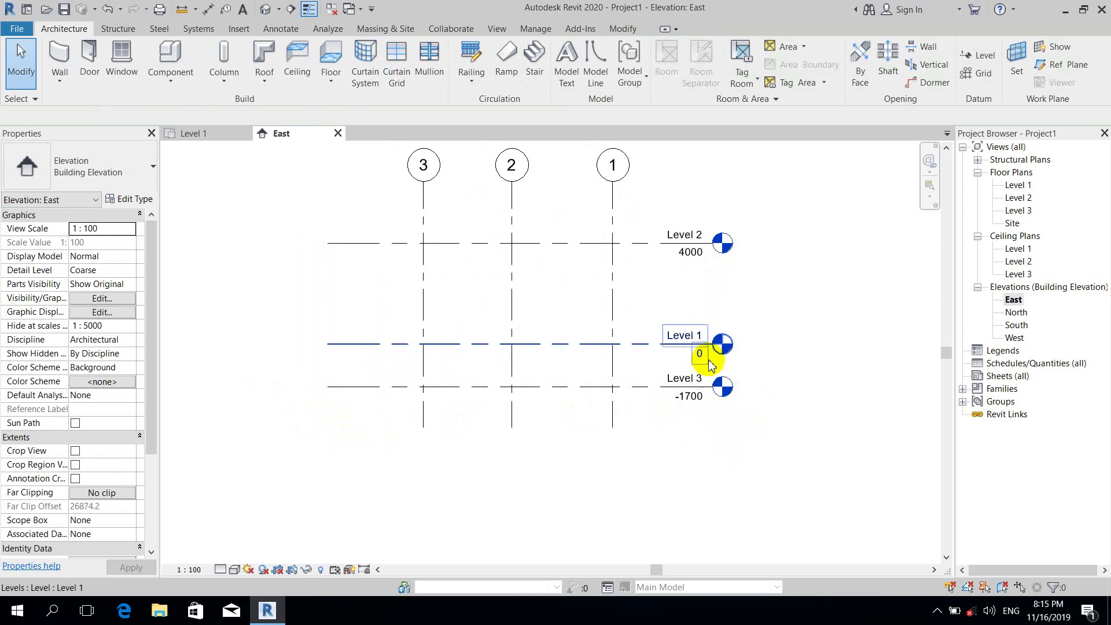
# Rename Level 1 as ລະດັບດິນທຳຊາດ and rename the corresponding views as well
pyautogui.doubleClick(677, 335)
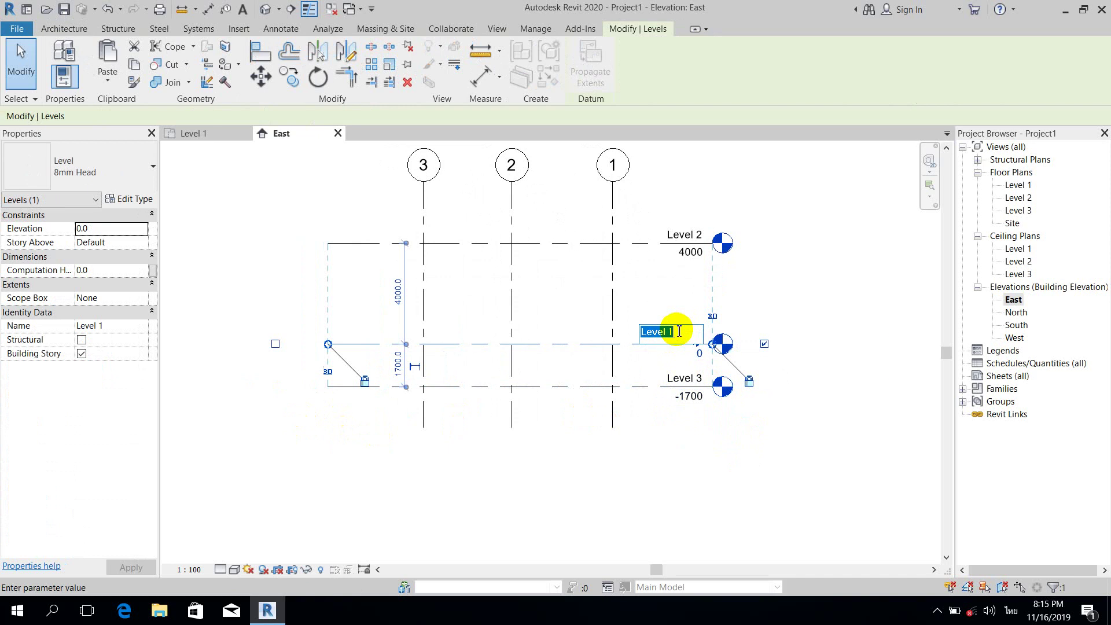
pyautogui.press('super+space')
pyautogui.press('super+space')
pyautogui.press('super+space')
pyautogui.press('super+space')
pyautogui.click(803, 272)
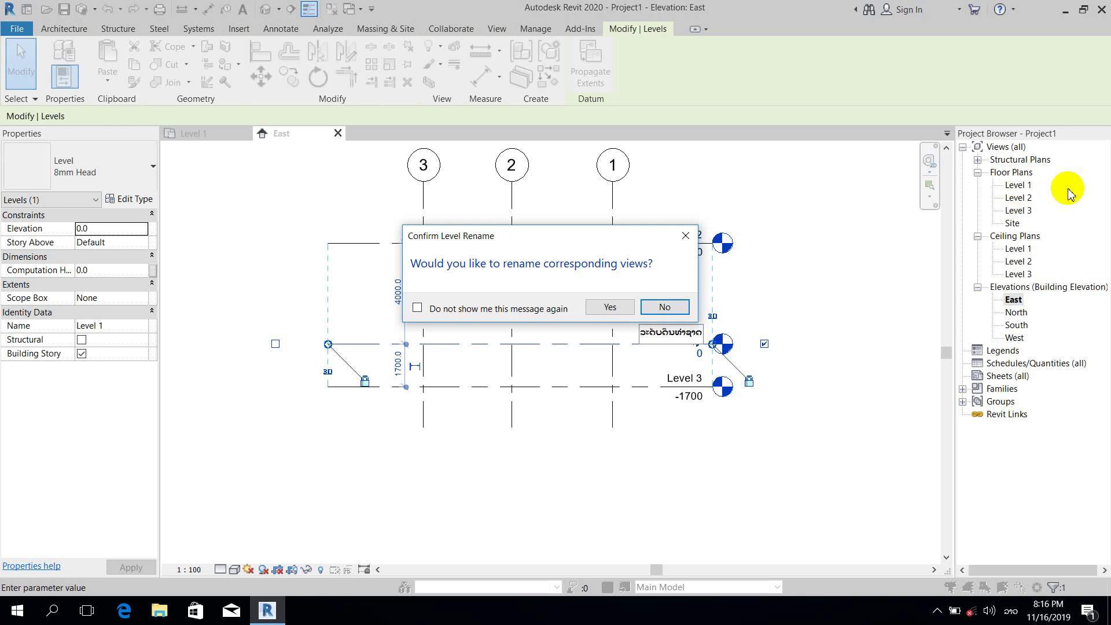
pyautogui.click(611, 307)
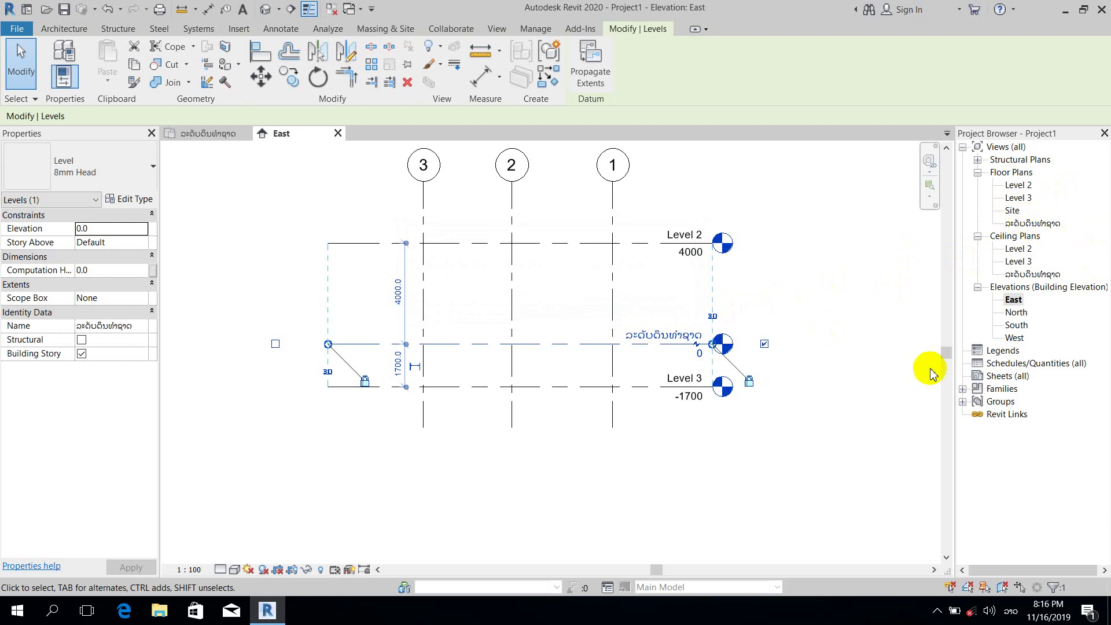
pyautogui.click(817, 288)
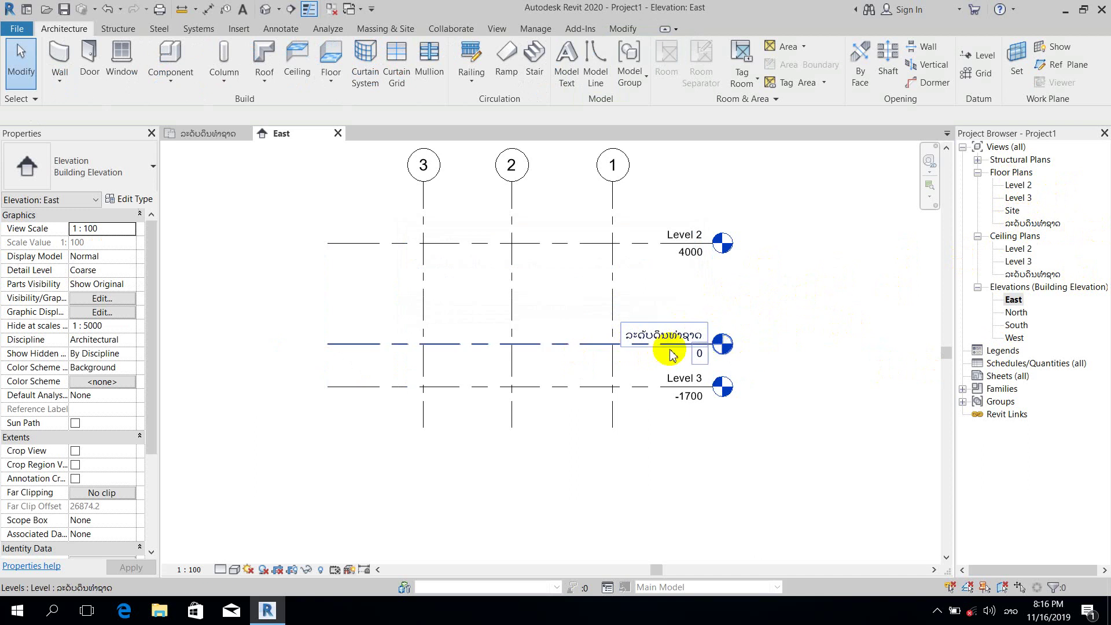
# Rename Level 3 as ລະດັບຮາກຖານ and rename the corresponding views as well
pyautogui.doubleClick(685, 376)
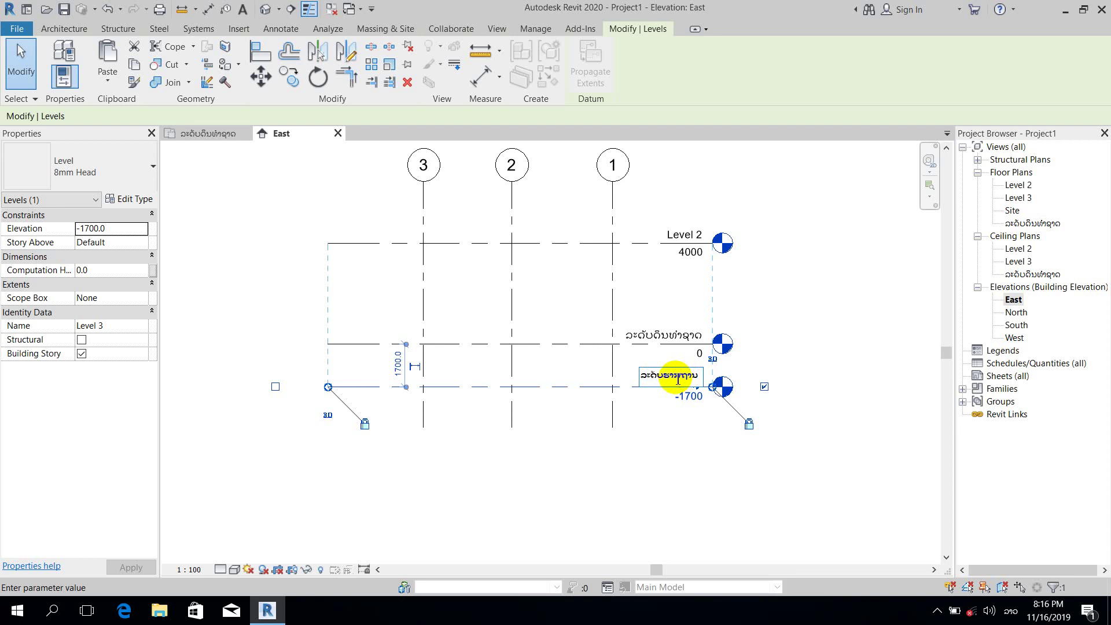
pyautogui.click(835, 345)
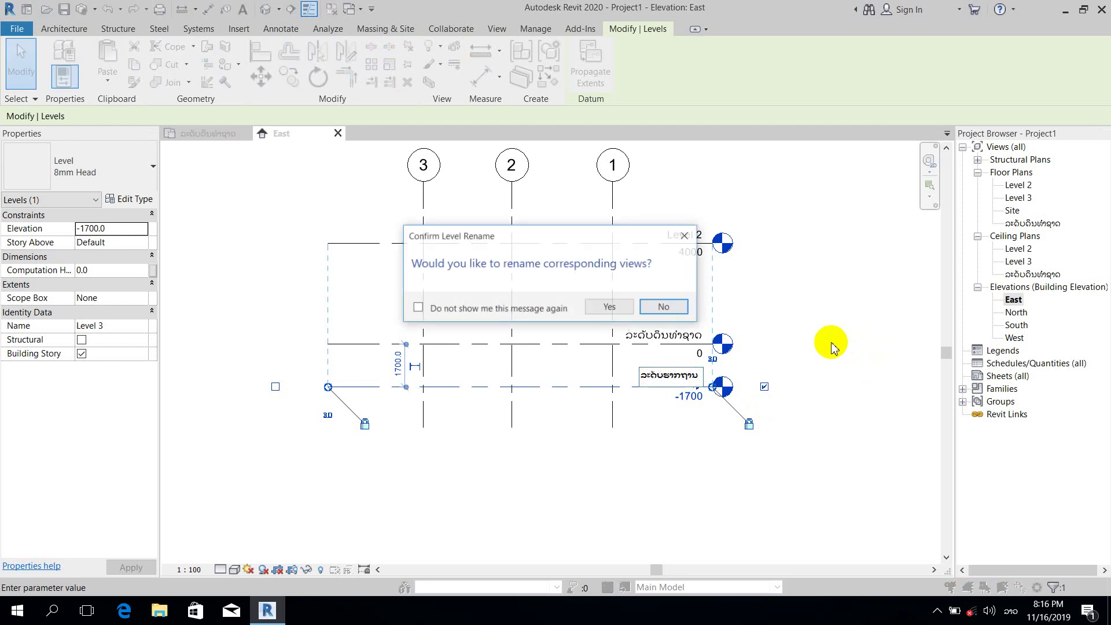
pyautogui.click(608, 306)
pyautogui.click(813, 255)
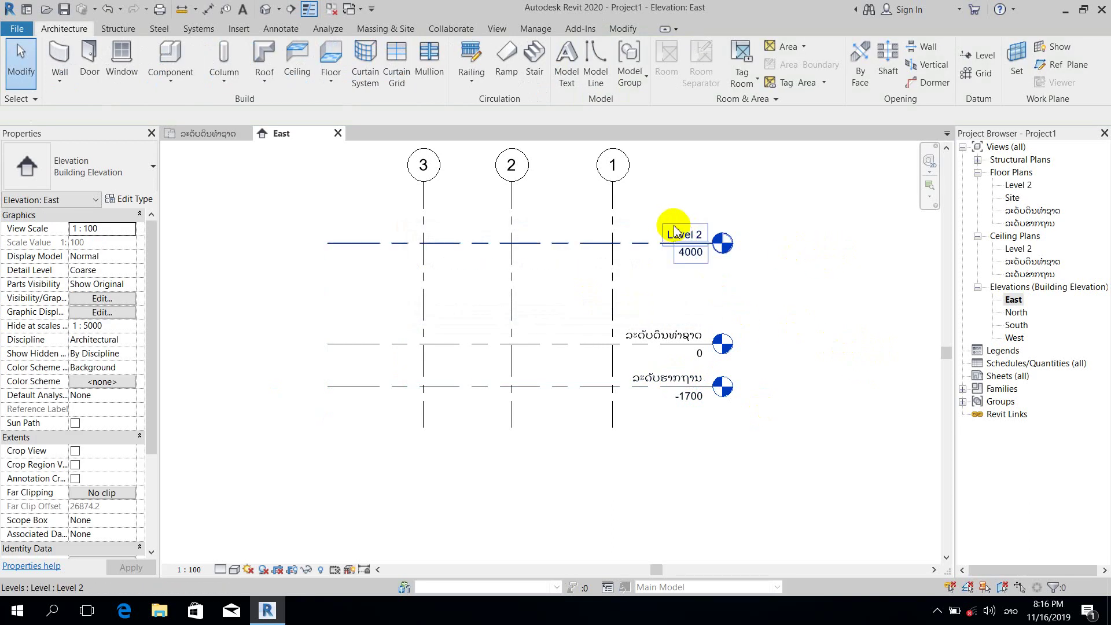
# Rename Level 2 as ພື້ນຊັ້ນ1 and rename the corresponding views as well
pyautogui.moveTo(674, 230); pyautogui.dragTo(665, 286, button='middle')
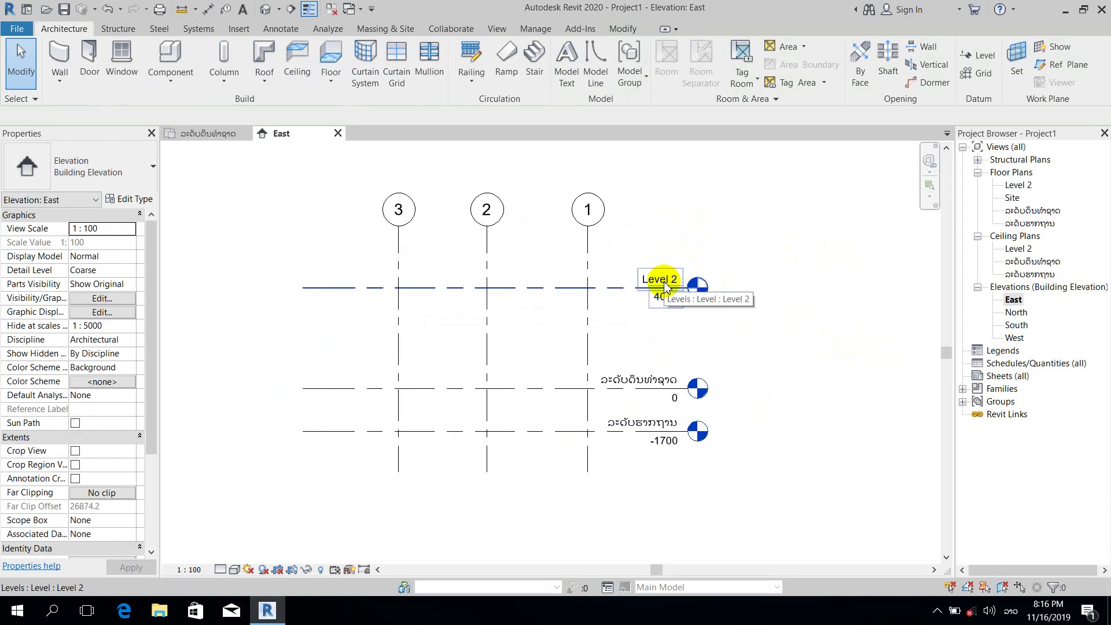
pyautogui.doubleClick(660, 283)
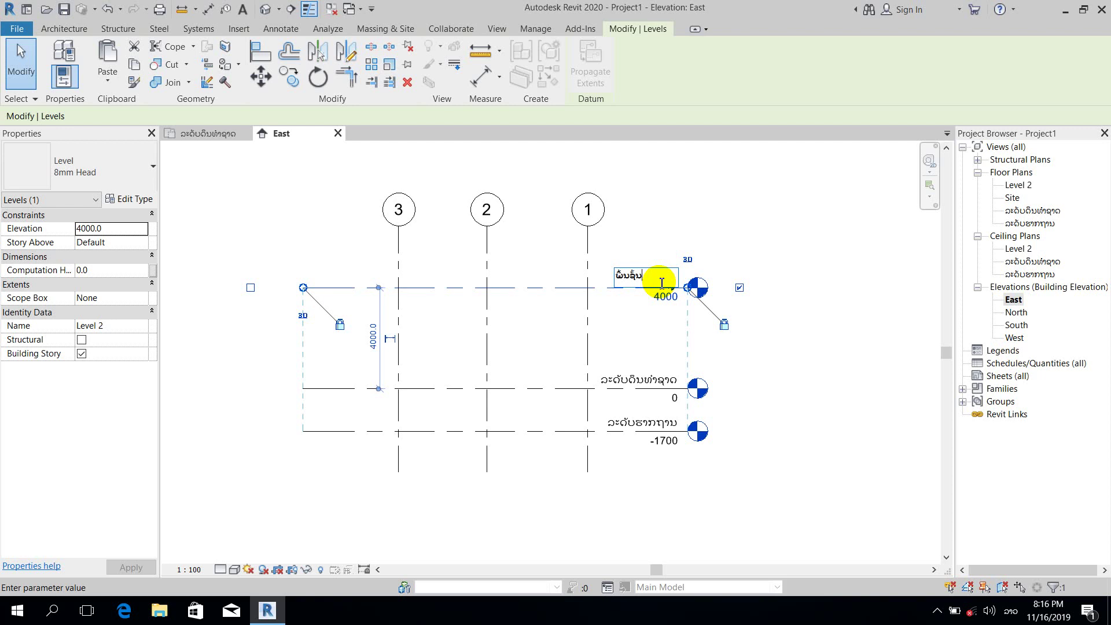
pyautogui.click(681, 232)
pyautogui.click(623, 302)
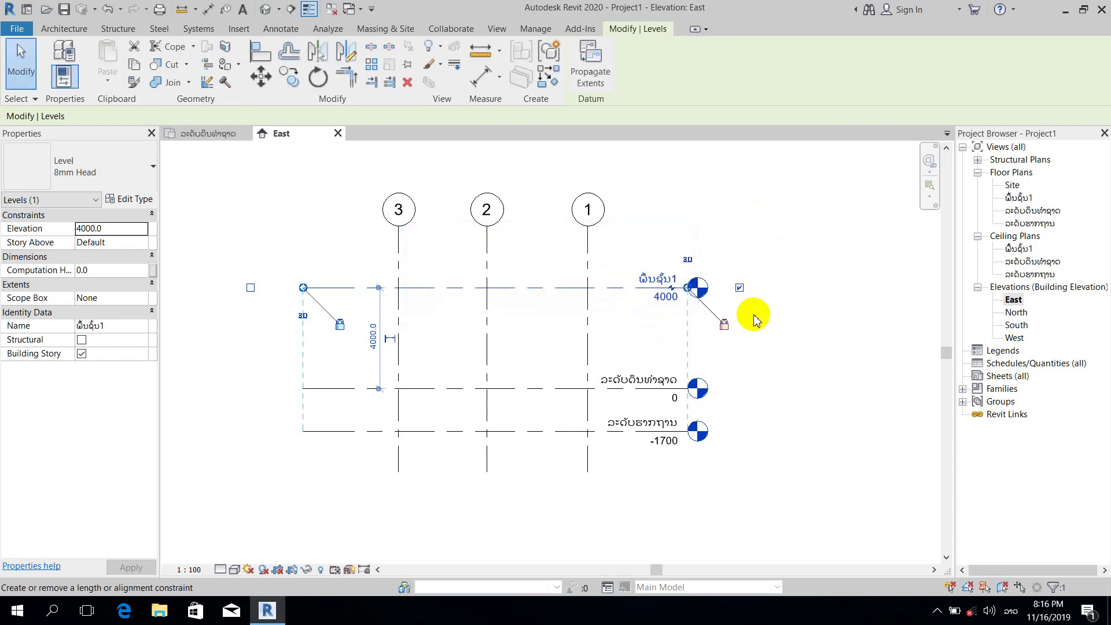
pyautogui.click(857, 280)
# Extend the upper ends of grids 1–3 well above the ພື້ນຊັ້ນ1 level to make room for more levels
pyautogui.scroll(-1, 820, 299)
pyautogui.moveTo(811, 313); pyautogui.dragTo(705, 442, button='middle')
pyautogui.click(577, 318)
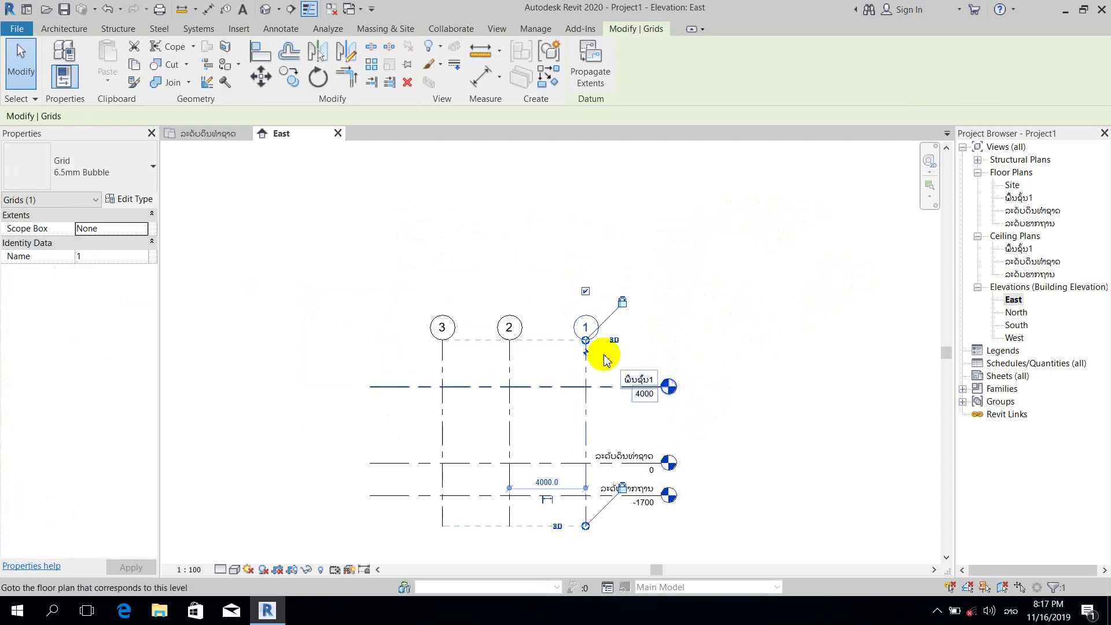
pyautogui.moveTo(585, 342); pyautogui.dragTo(581, 207)
pyautogui.click(677, 232)
# Draw a level about 2000 mm above ພື້ນຊັ້ນ1, aligned with both ends of the existing levels
pyautogui.scroll(-3, 677, 232)
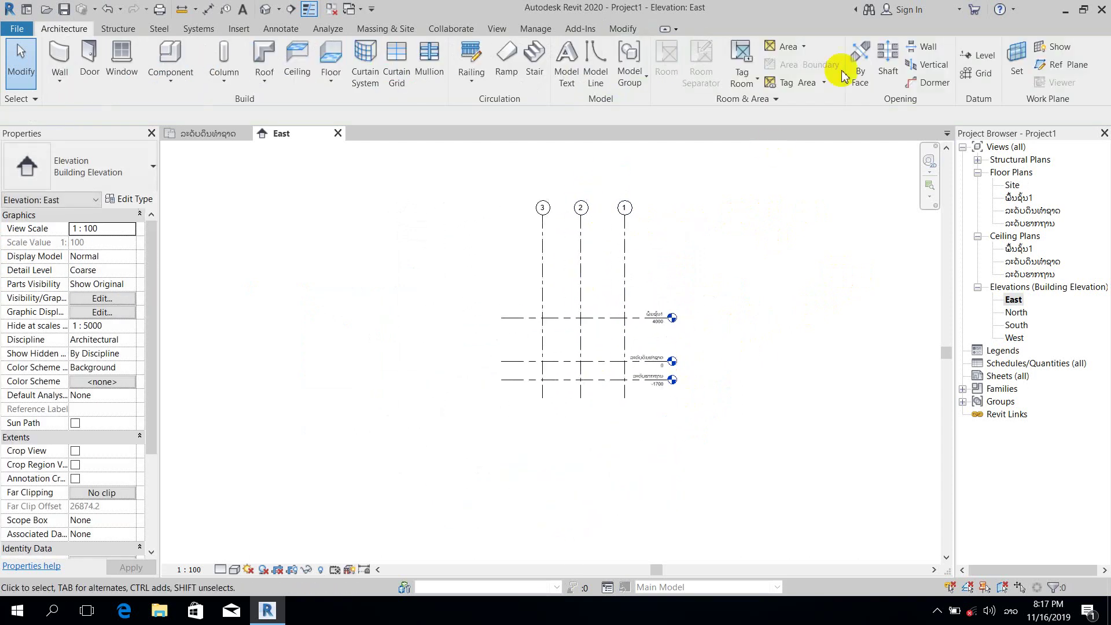
pyautogui.click(980, 55)
pyautogui.click(501, 296)
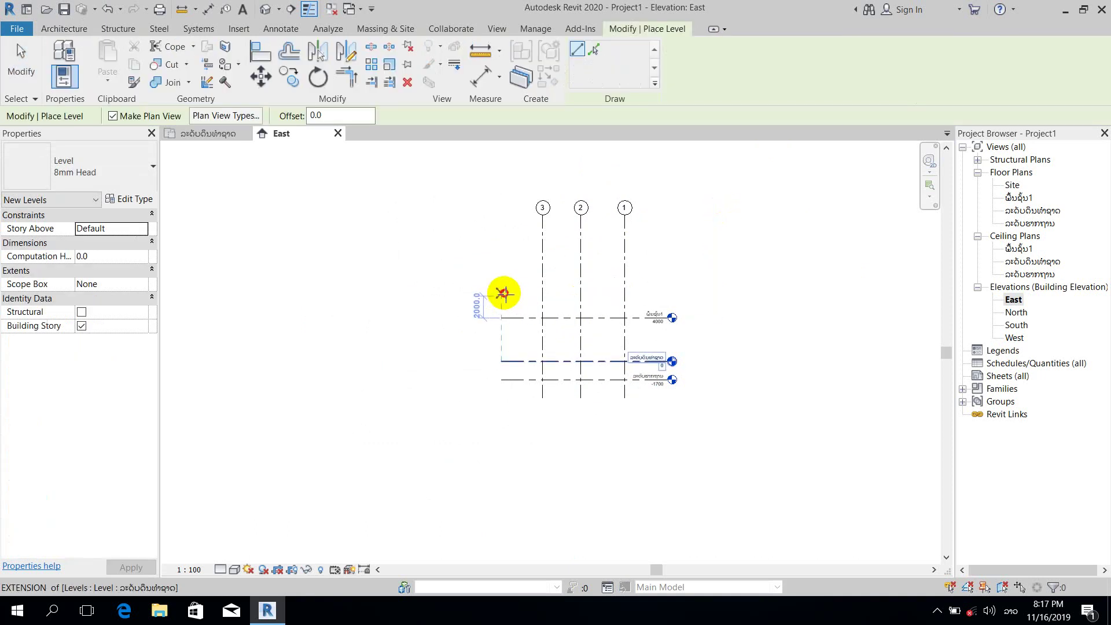
pyautogui.scroll(2, 671, 292)
pyautogui.scroll(1, 672, 291)
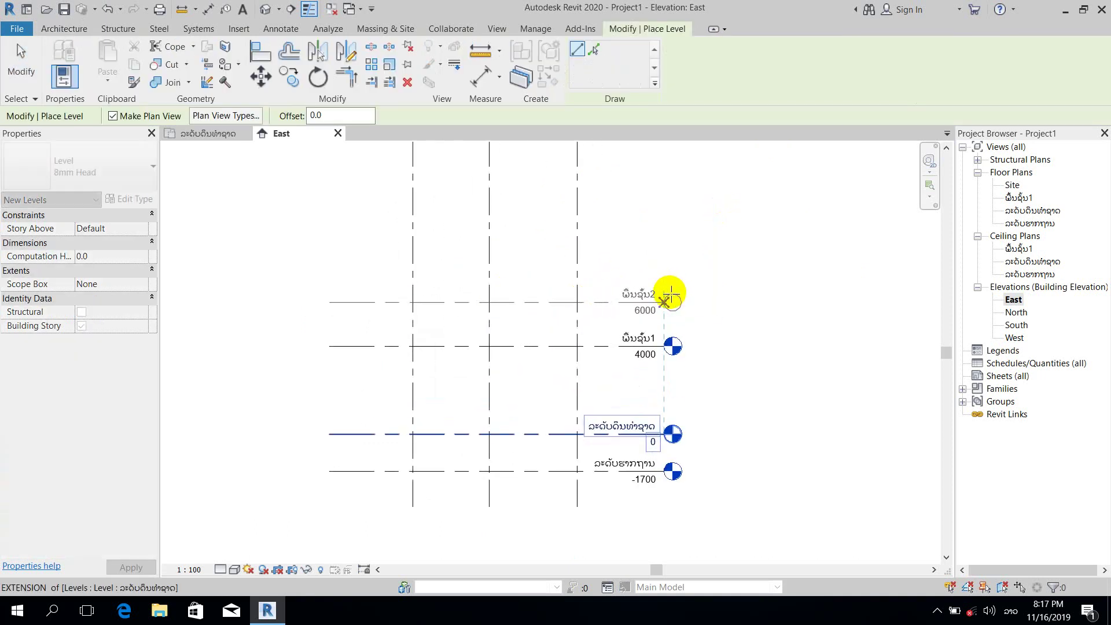
pyautogui.click(670, 295)
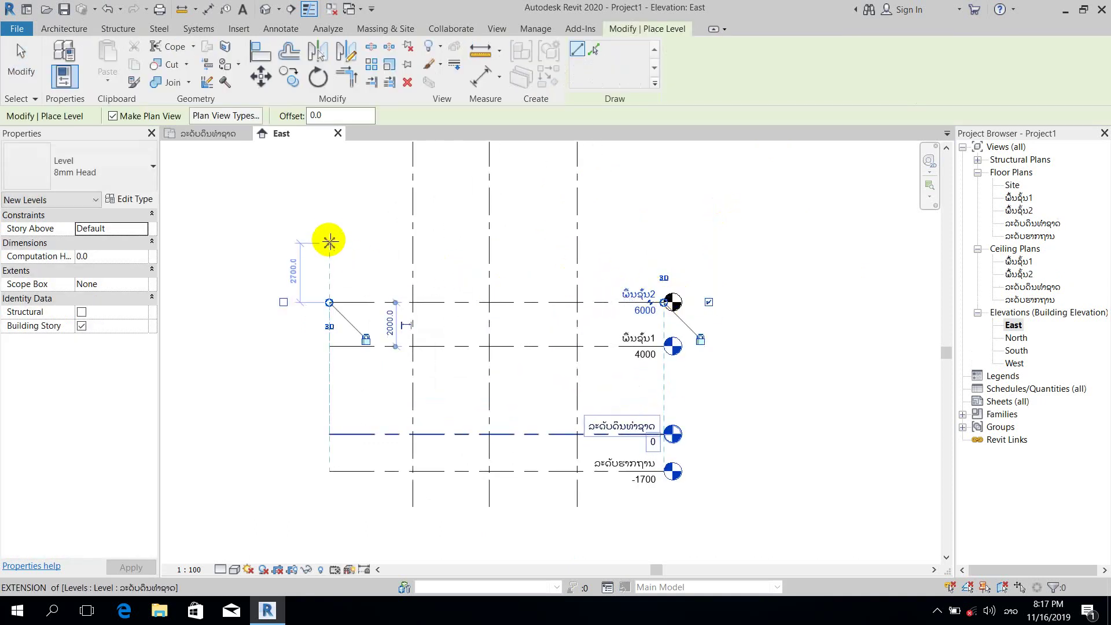
# Draw two more levels above the topmost one, about 3000 mm and a further 2100 mm higher, aligned with the existing level ends
pyautogui.click(328, 237)
pyautogui.click(664, 236)
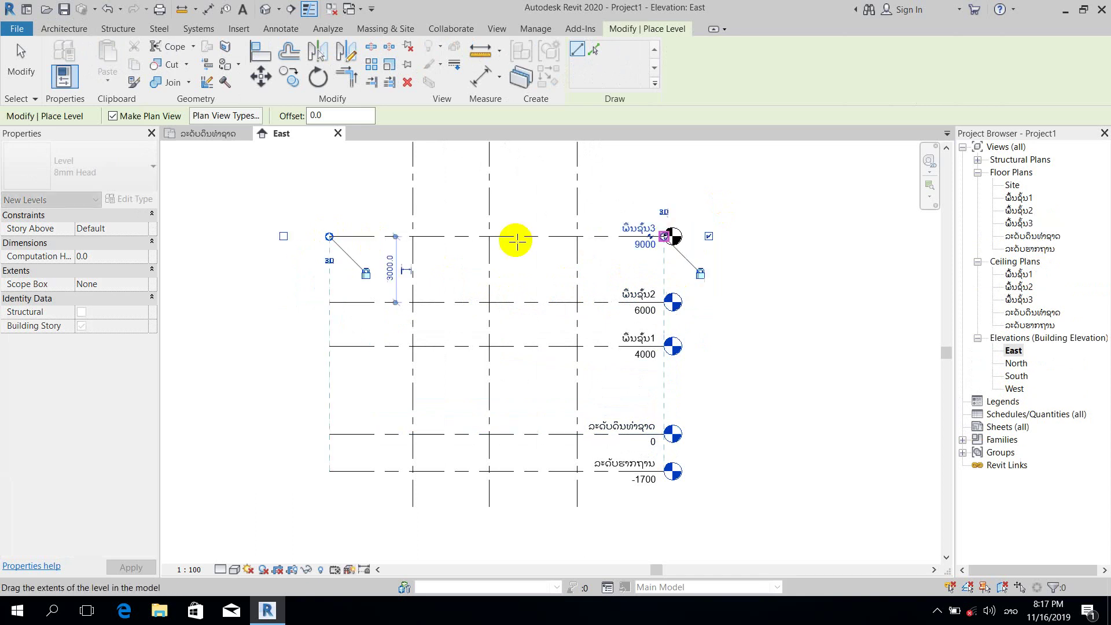
pyautogui.click(331, 190)
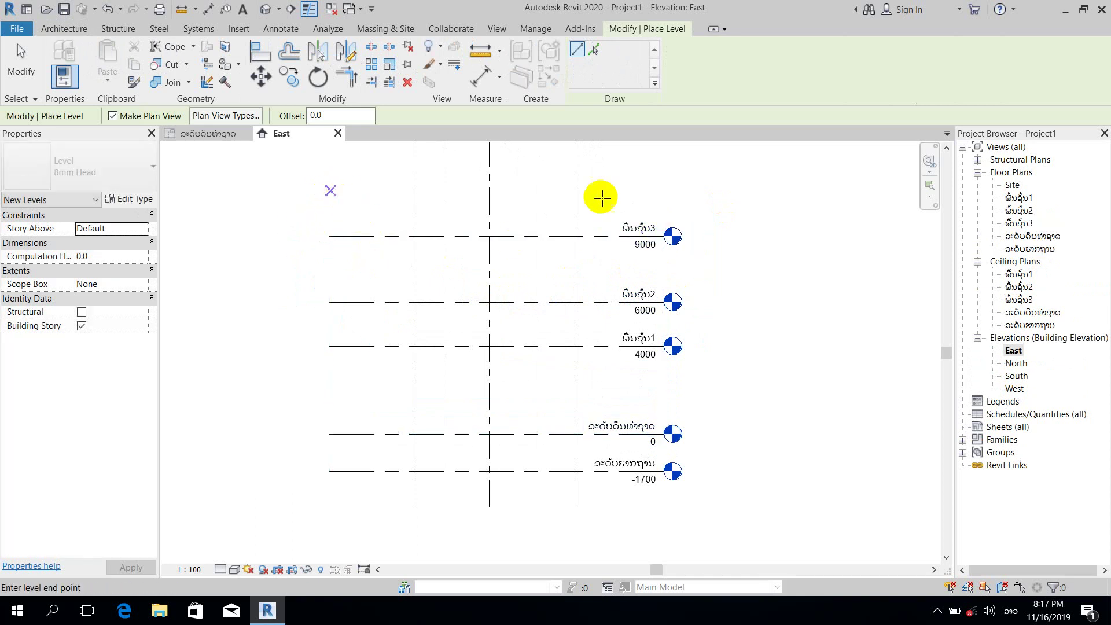
pyautogui.click(664, 190)
pyautogui.moveTo(674, 218); pyautogui.dragTo(705, 342, button='middle')
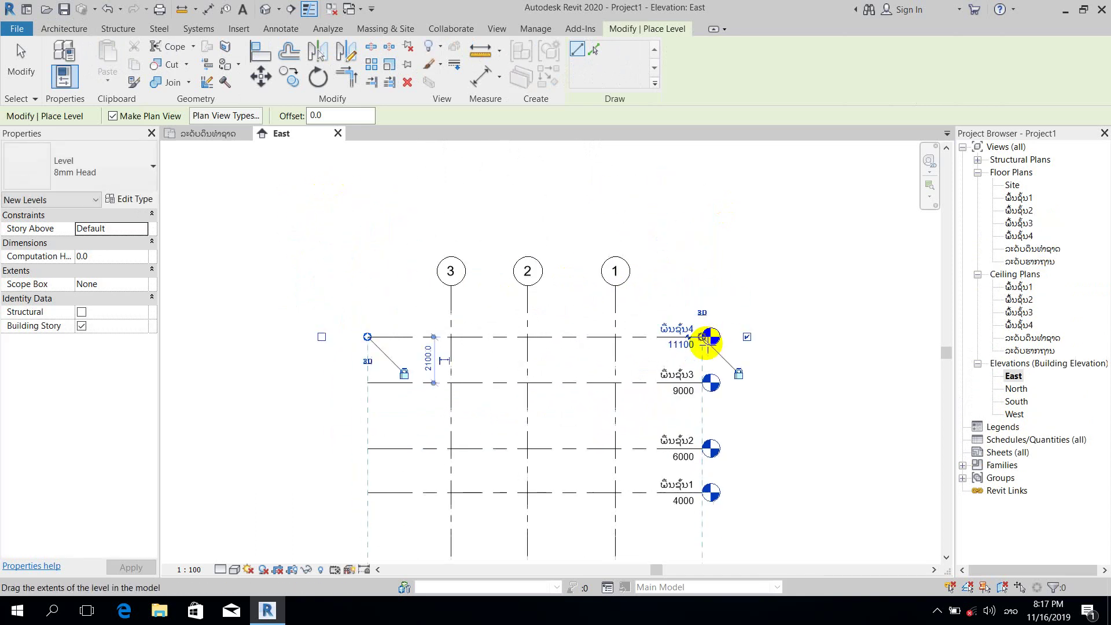
pyautogui.scroll(-1, 741, 370)
pyautogui.press('Escape')
pyautogui.press('Escape')
# Extend the upper ends of grids 1–3 further above the topmost level
pyautogui.scroll(-2, 762, 376)
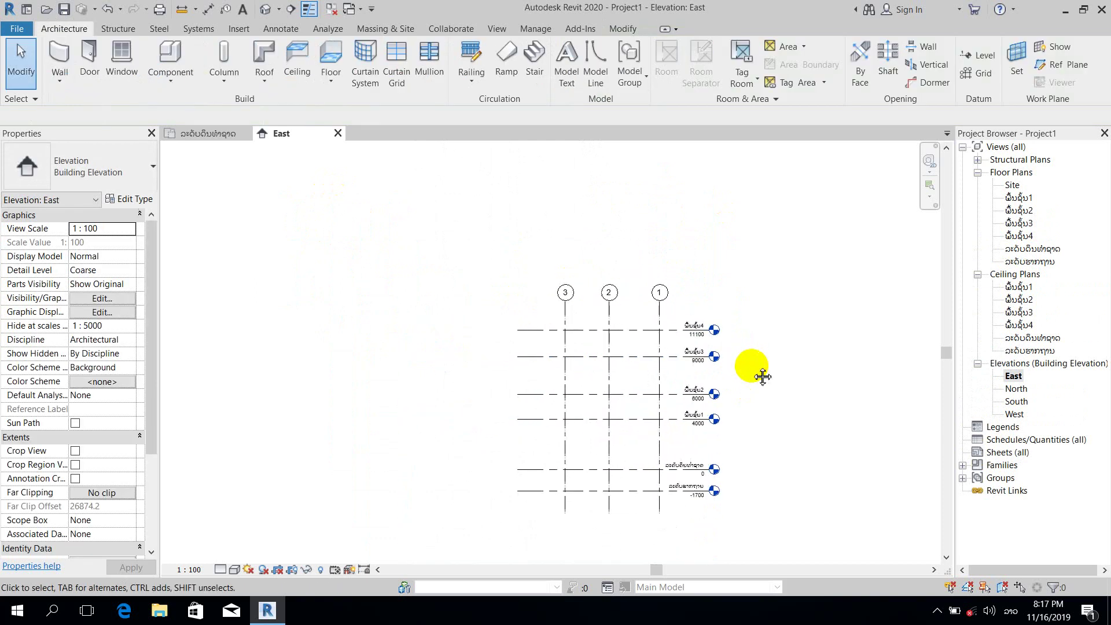
pyautogui.moveTo(763, 376); pyautogui.dragTo(733, 371, button='middle')
pyautogui.click(629, 302)
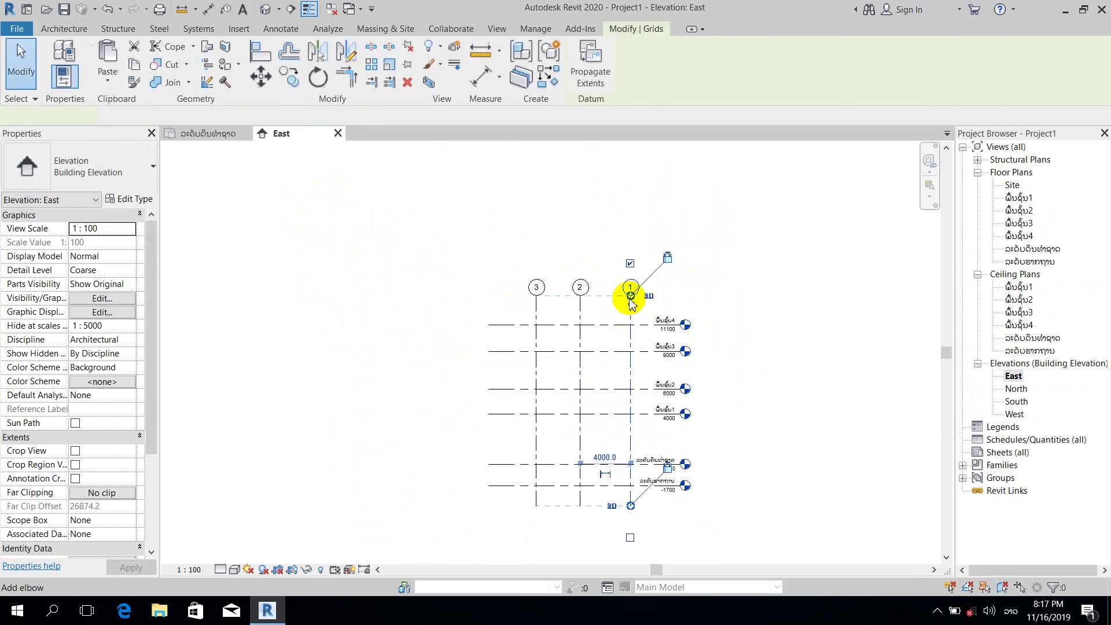
pyautogui.moveTo(630, 294); pyautogui.dragTo(630, 228)
pyautogui.press('Escape')
# Set the height of level ພື້ນຊັ້ນ1 above ລະດັບດິນທຳຊາດ to 800 mm
pyautogui.scroll(2, 689, 474)
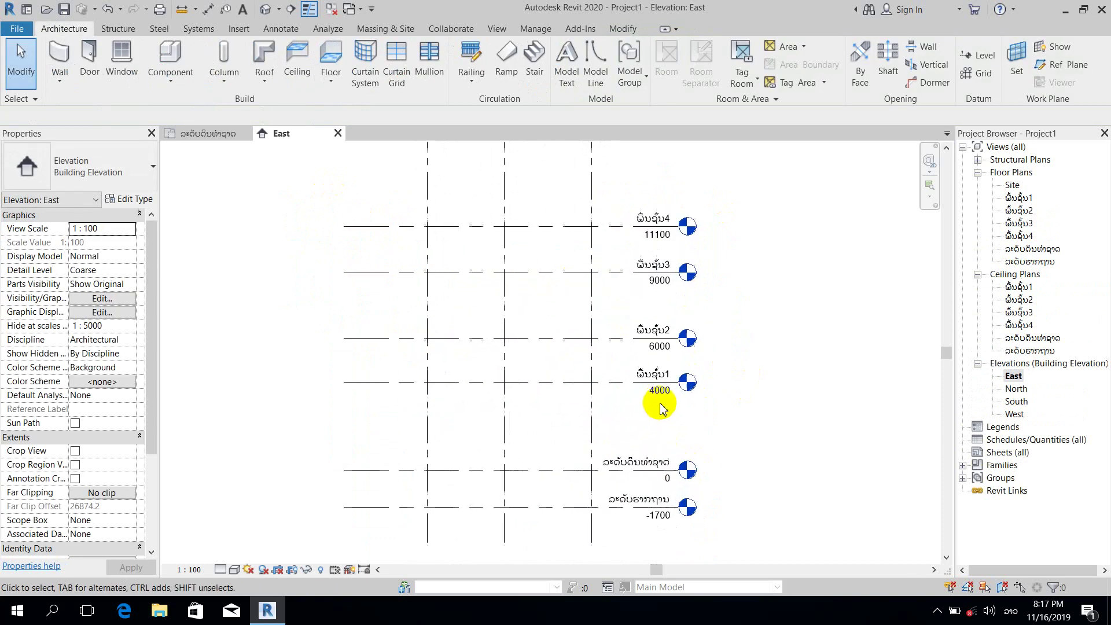
pyautogui.click(560, 334)
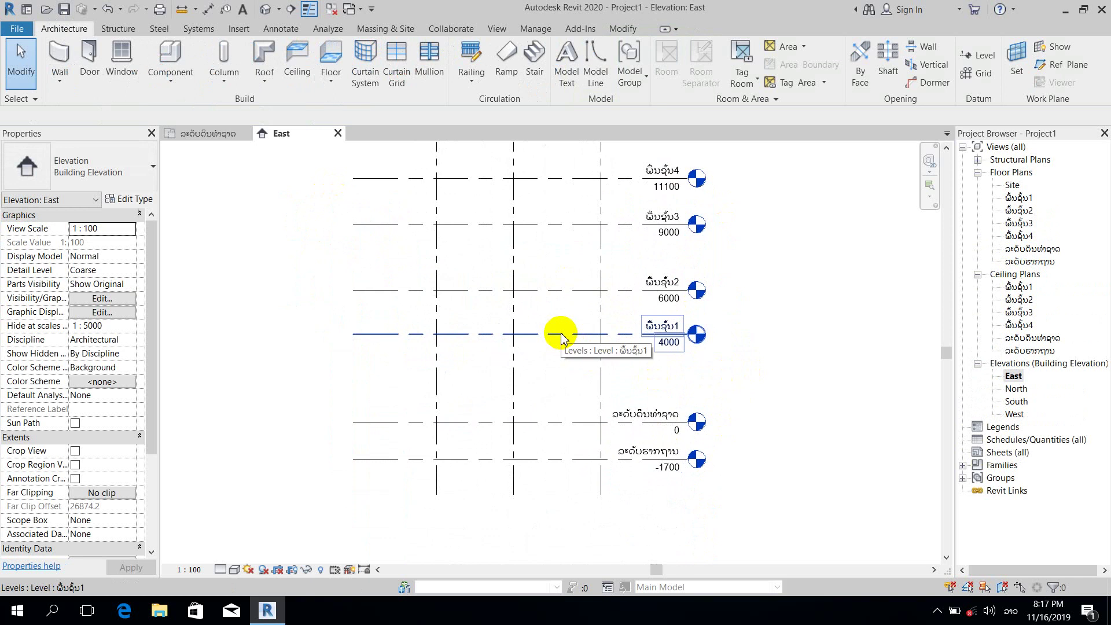
pyautogui.click(559, 338)
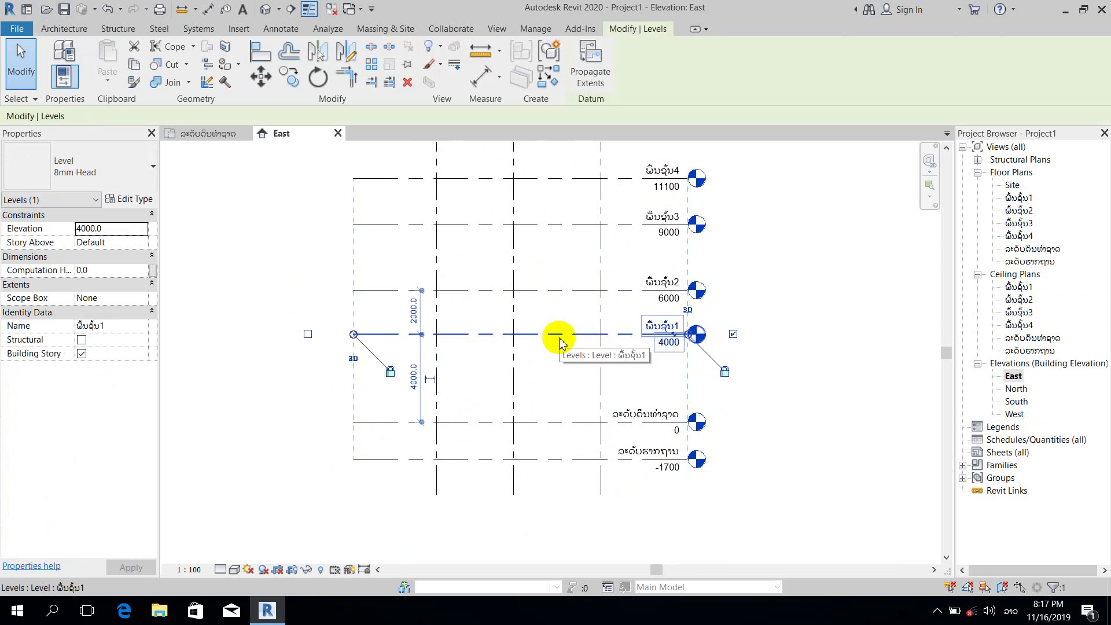
pyautogui.click(413, 377)
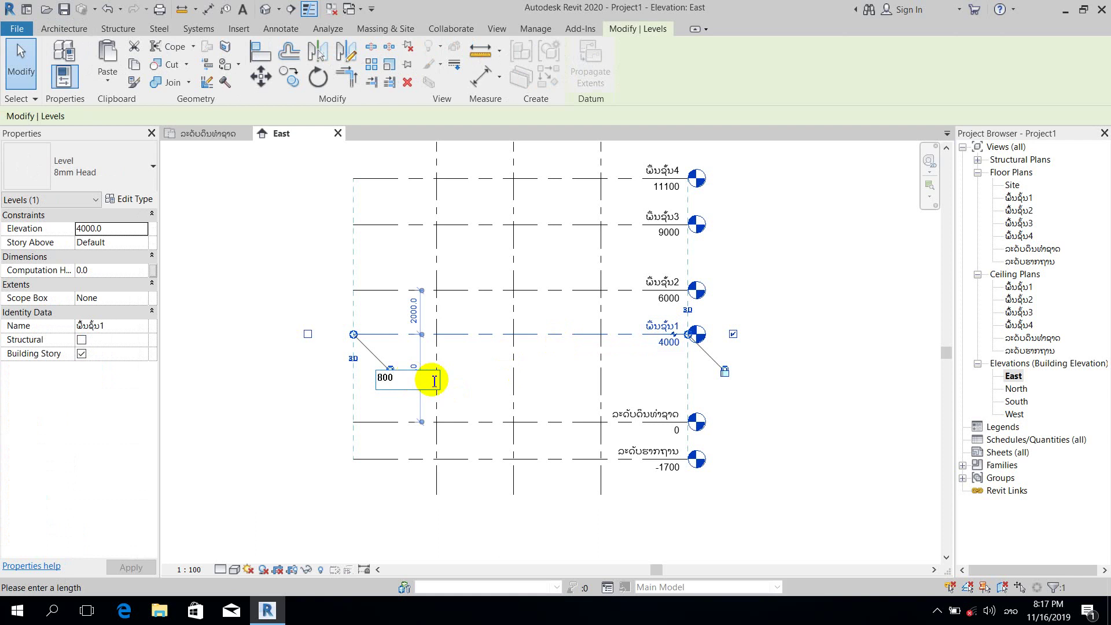
pyautogui.press('Return')
pyautogui.click(798, 399)
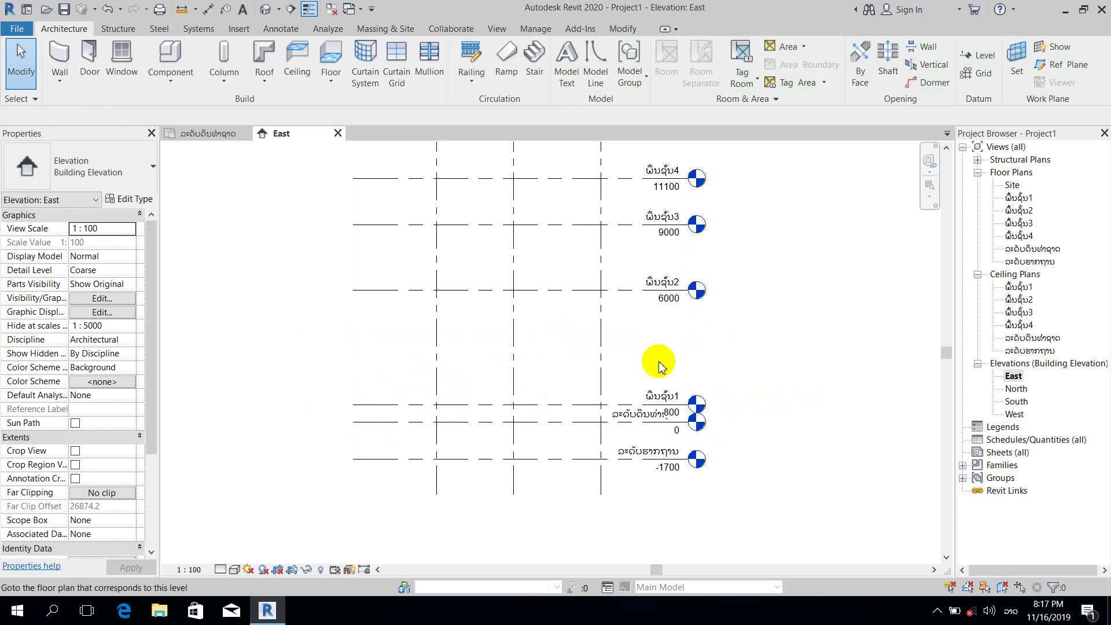
# Set the distance between levels ພື້ນຊັ້ນ1 and ພື້ນຊັ້ນ2 to 3500 mm by moving ພື້ນຊັ້ນ2
pyautogui.click(566, 289)
pyautogui.click(411, 349)
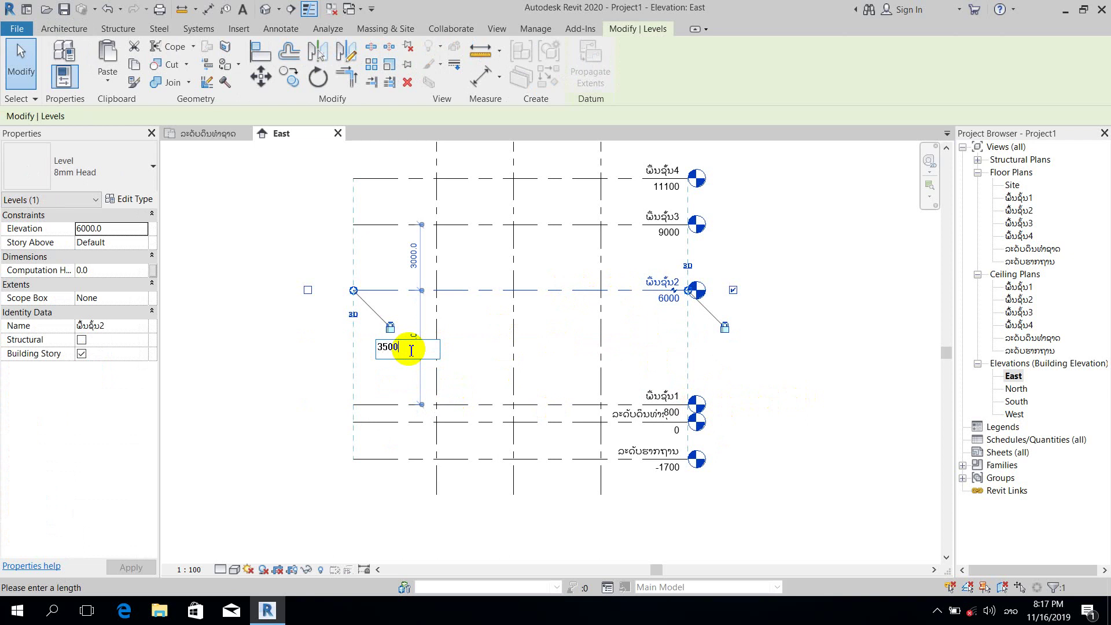
pyautogui.press('Return')
pyautogui.click(826, 343)
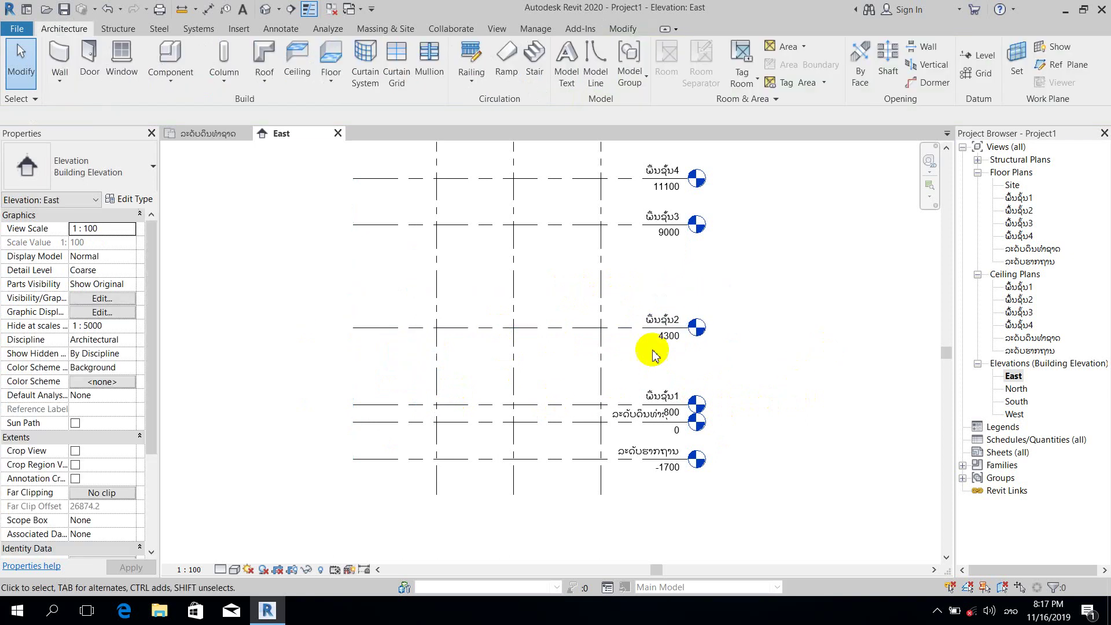
# Set the distance between levels ພື້ນຊັ້ນ2 and ພື້ນຊັ້ນ3 to 3500 mm by moving ພື້ນຊັ້ນ3
pyautogui.click(555, 225)
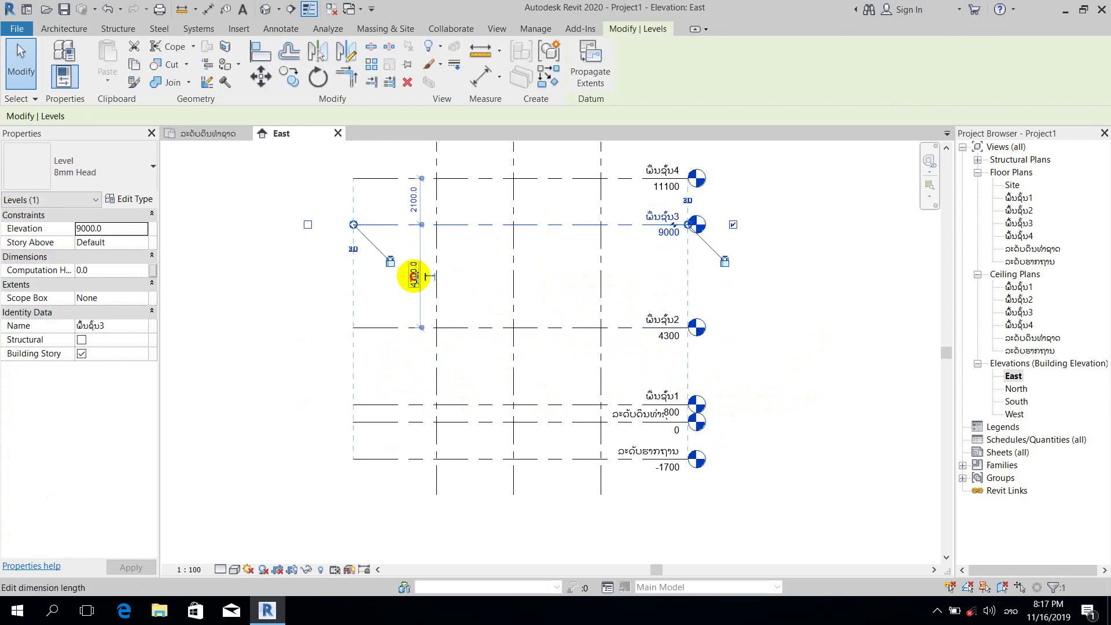
pyautogui.click(413, 277)
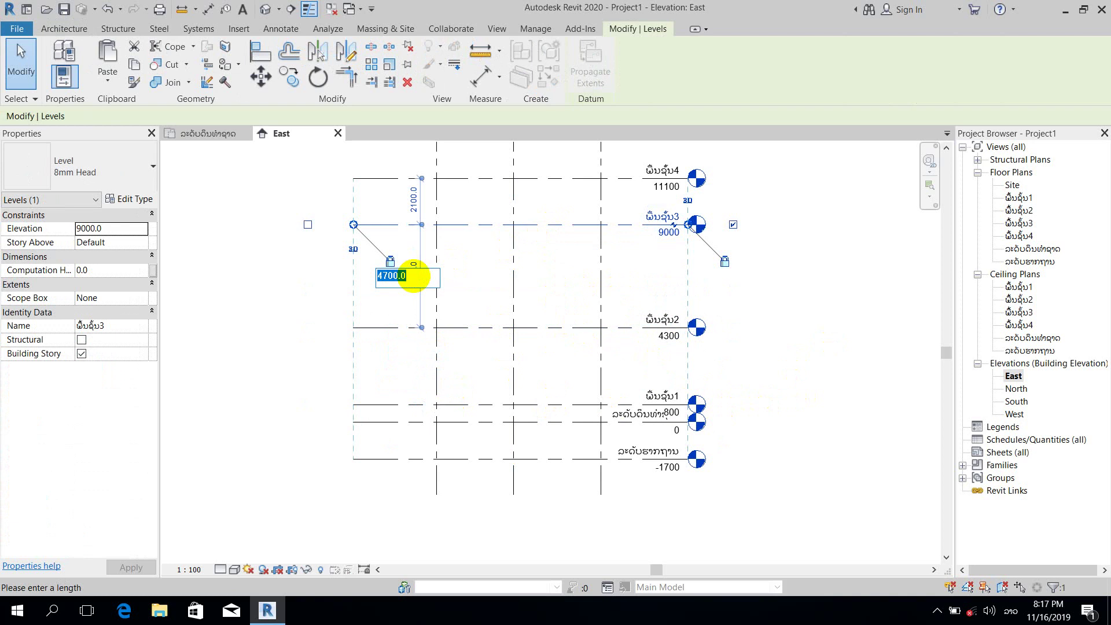
pyautogui.write('3500')
pyautogui.press('Return')
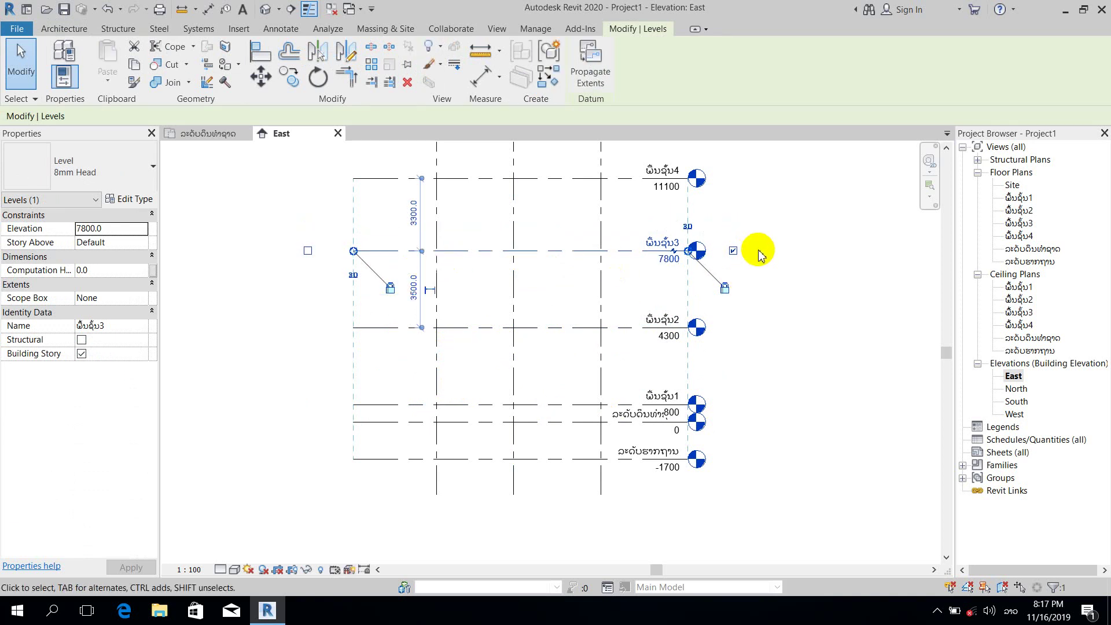
pyautogui.click(607, 225)
# Set the distance between levels ພື້ນຊັ້ນ3 and ພື້ນຊັ້ນ4 to 3500 mm by moving ພື້ນຊັ້ນ4
pyautogui.click(554, 179)
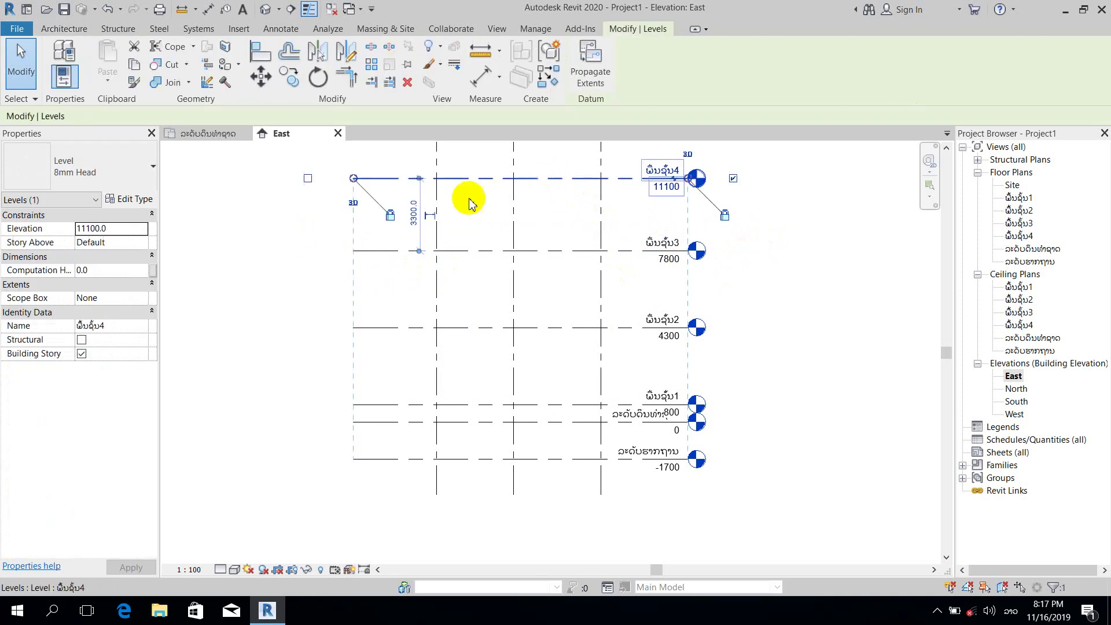
pyautogui.click(413, 214)
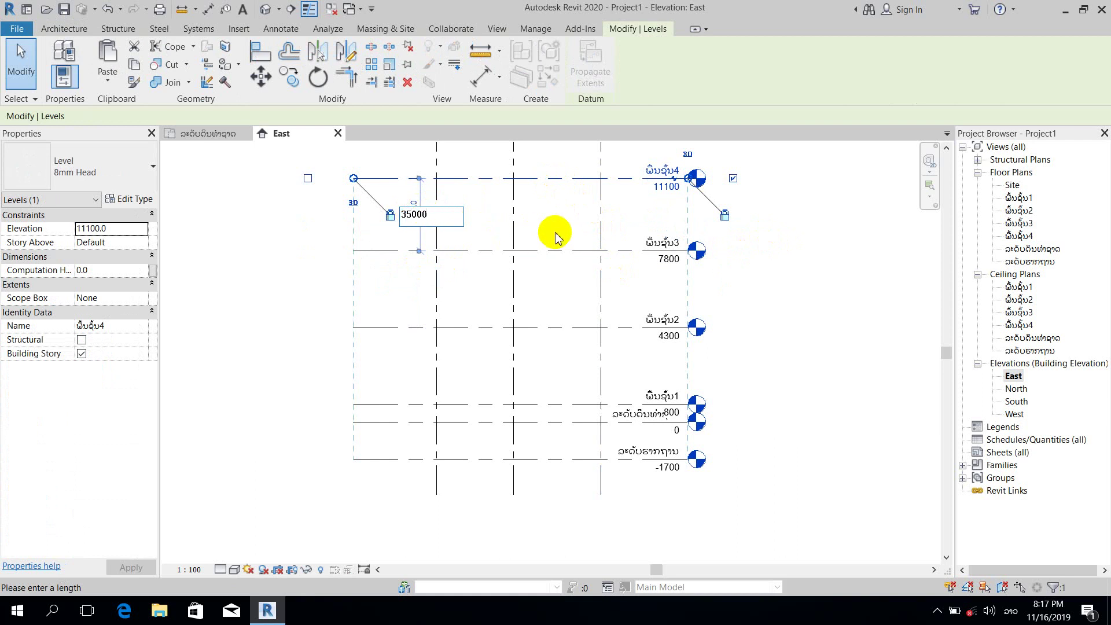
pyautogui.press('Return')
pyautogui.scroll(-2, 775, 289)
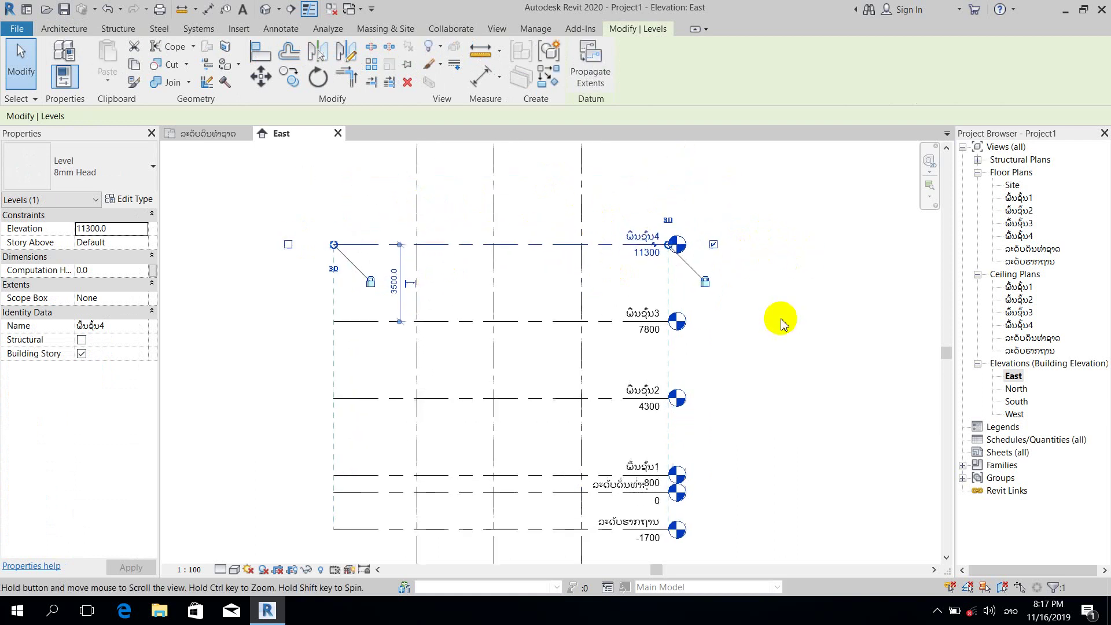
pyautogui.click(788, 316)
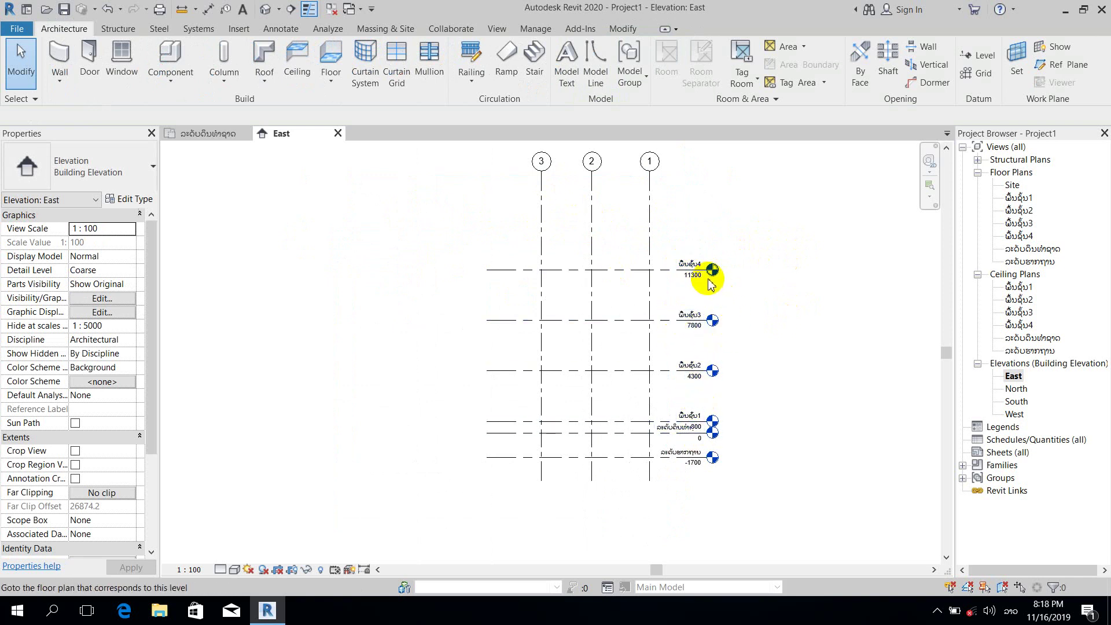
pyautogui.scroll(3, 708, 282)
pyautogui.click(685, 257)
pyautogui.click(685, 257)
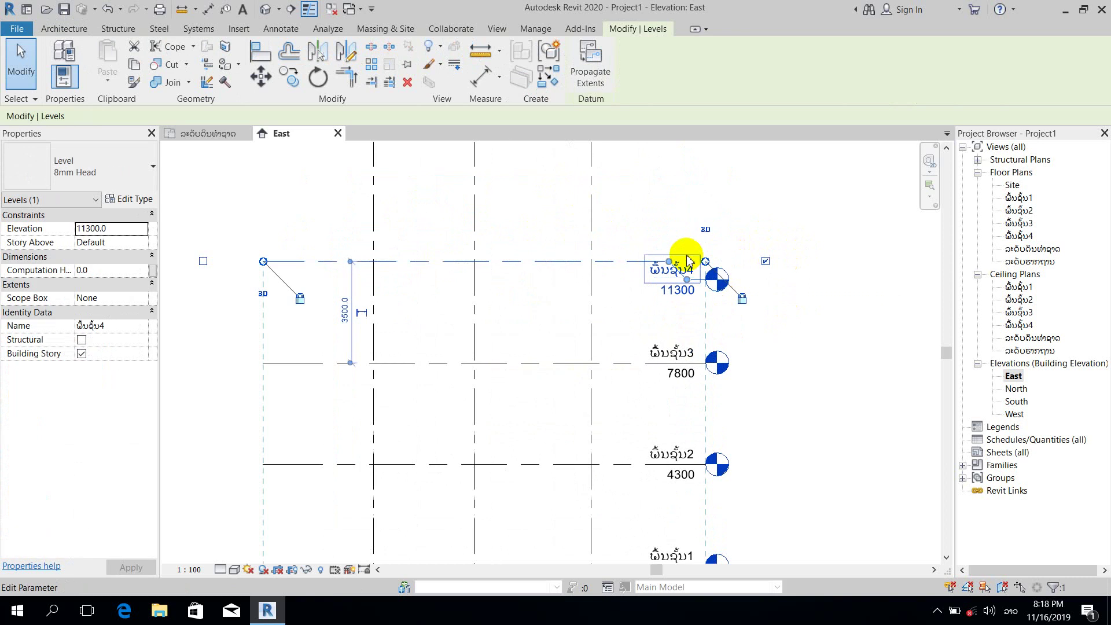
pyautogui.hotkey('ctrl', 'z')
pyautogui.click(799, 215)
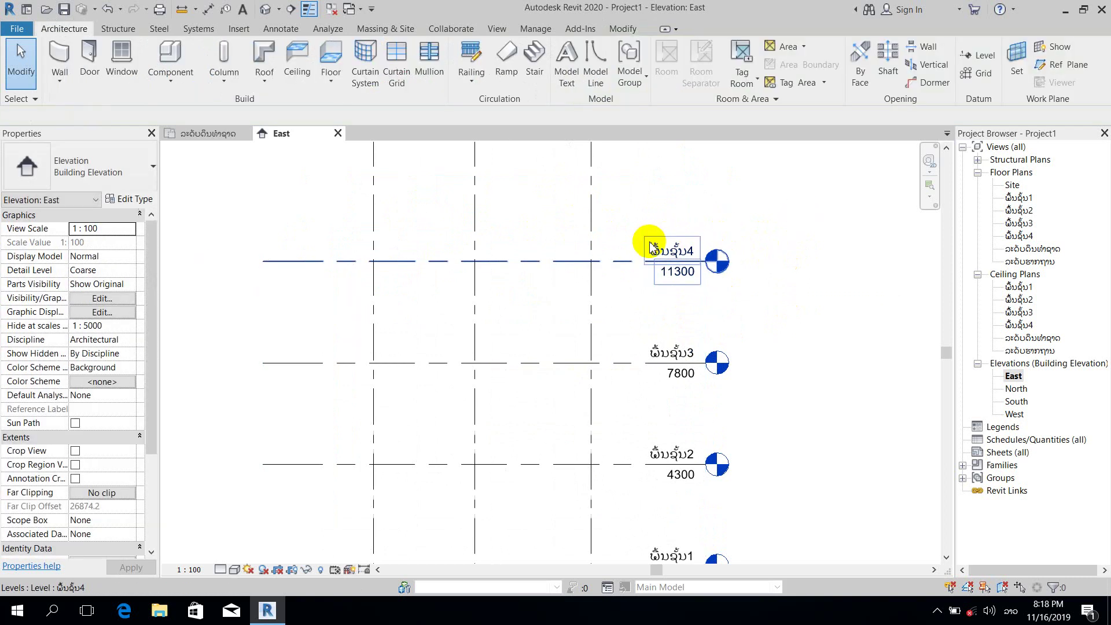
# Rename level ພື້ນຊັ້ນ4 as ຄານຫຼັງຄາ and rename the corresponding views as well
pyautogui.doubleClick(651, 248)
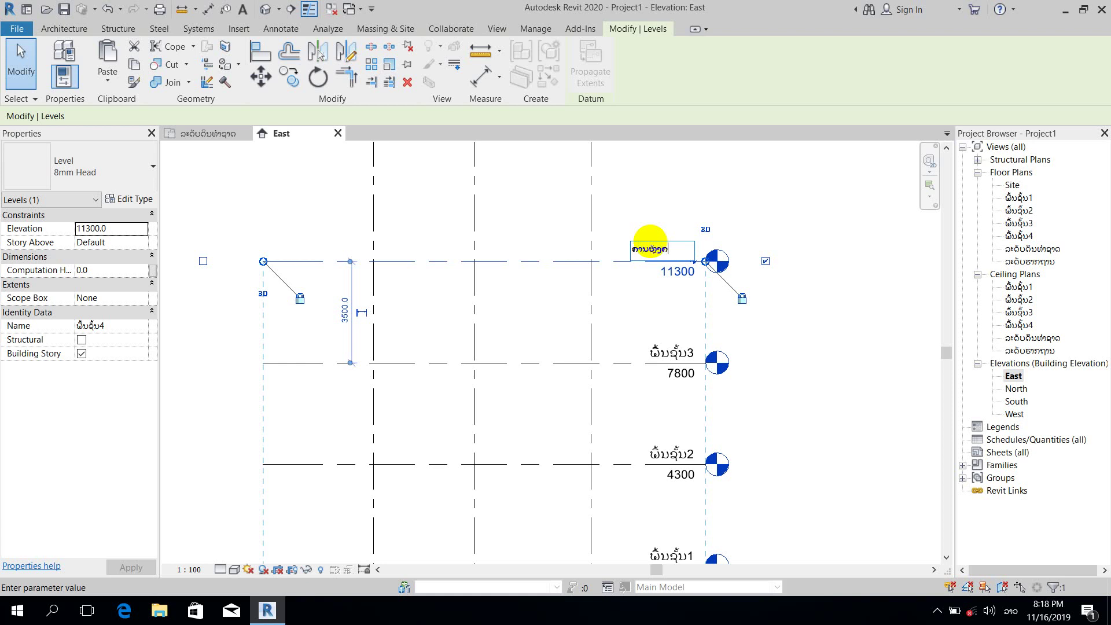
pyautogui.press('Return')
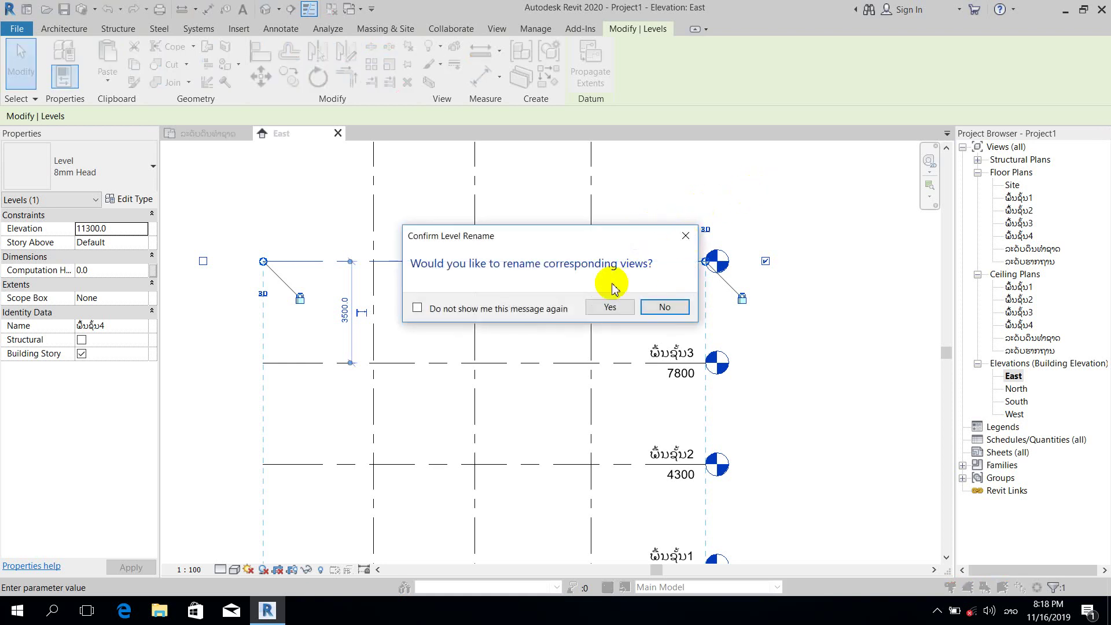
pyautogui.click(609, 307)
pyautogui.click(793, 224)
pyautogui.scroll(-3, 793, 225)
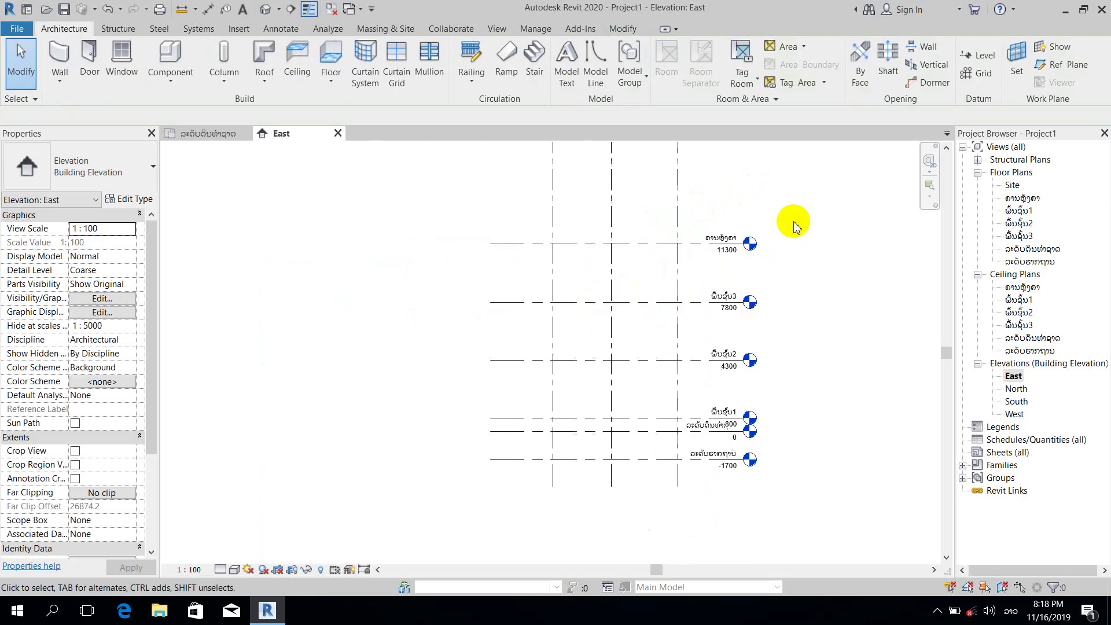
# Draw a new level about 2300 mm above level ຄານຫຼັງຄາ, aligned with the ends of the existing levels
pyautogui.moveTo(796, 242); pyautogui.dragTo(755, 266, button='middle')
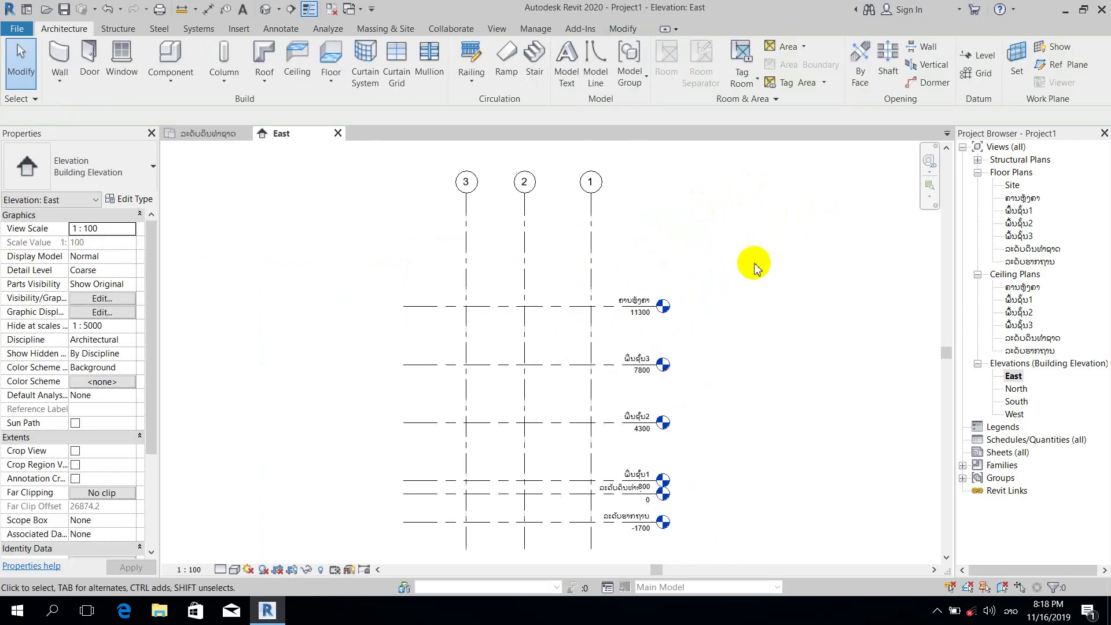
pyautogui.click(986, 57)
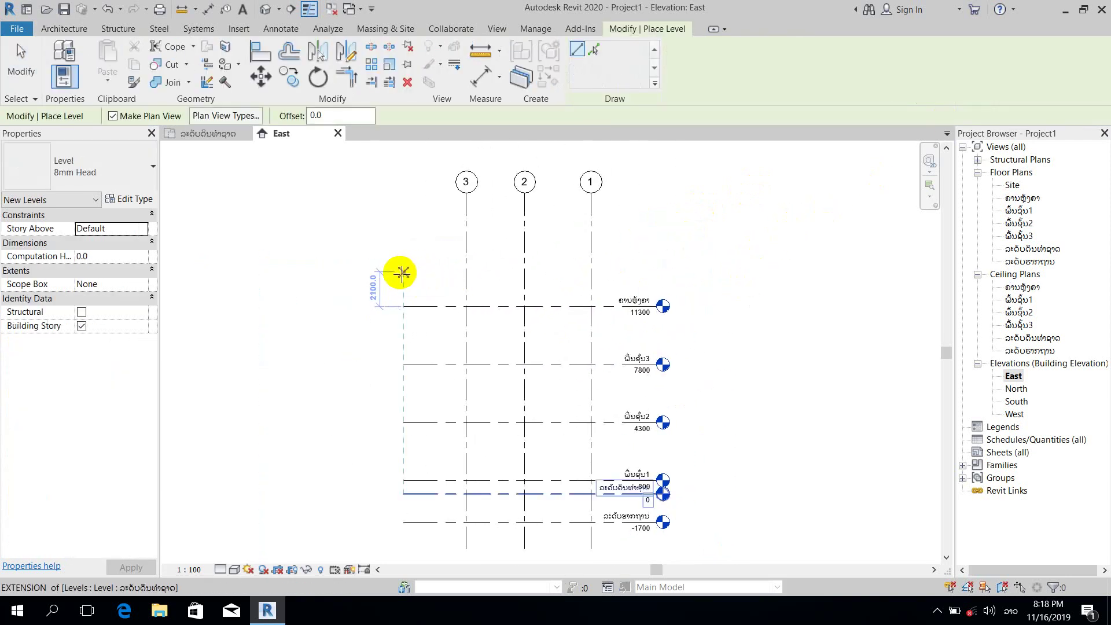
pyautogui.click(404, 269)
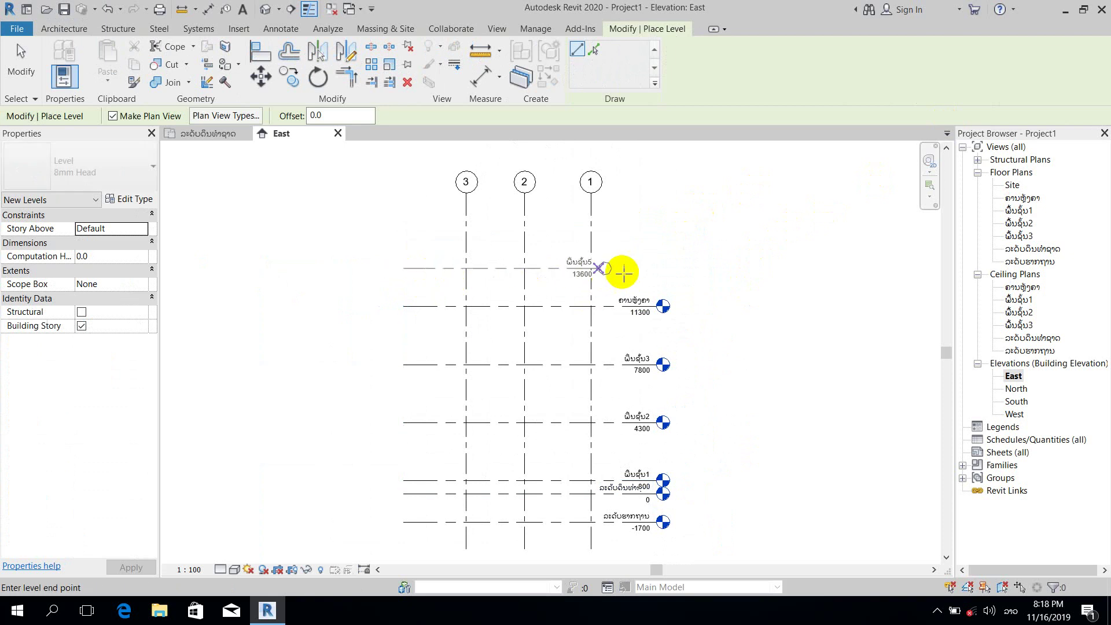
pyautogui.click(659, 273)
pyautogui.press('Escape')
pyautogui.press('Escape')
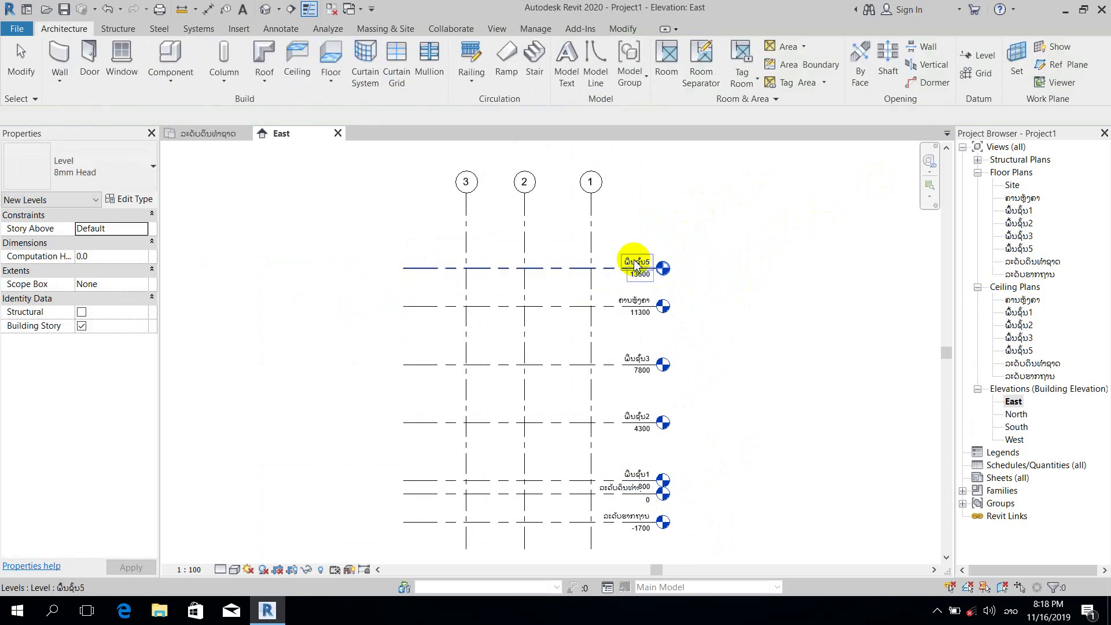
# Rename the new uppermost level as ຫຼັງຄາ and rename the corresponding views as well
pyautogui.scroll(2, 634, 260)
pyautogui.doubleClick(647, 263)
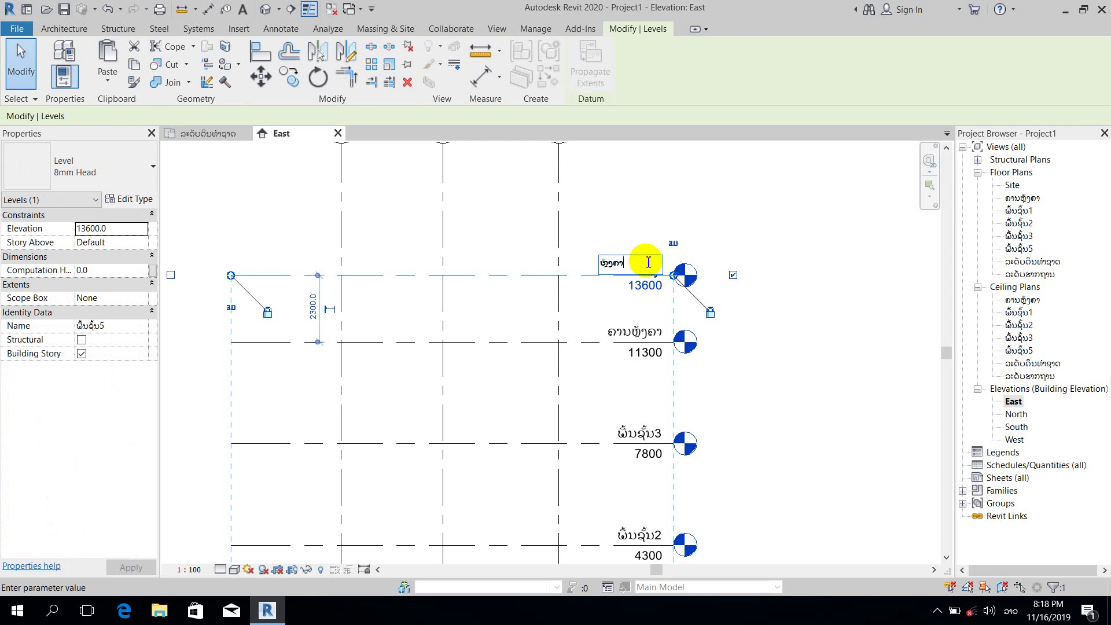
pyautogui.click(788, 199)
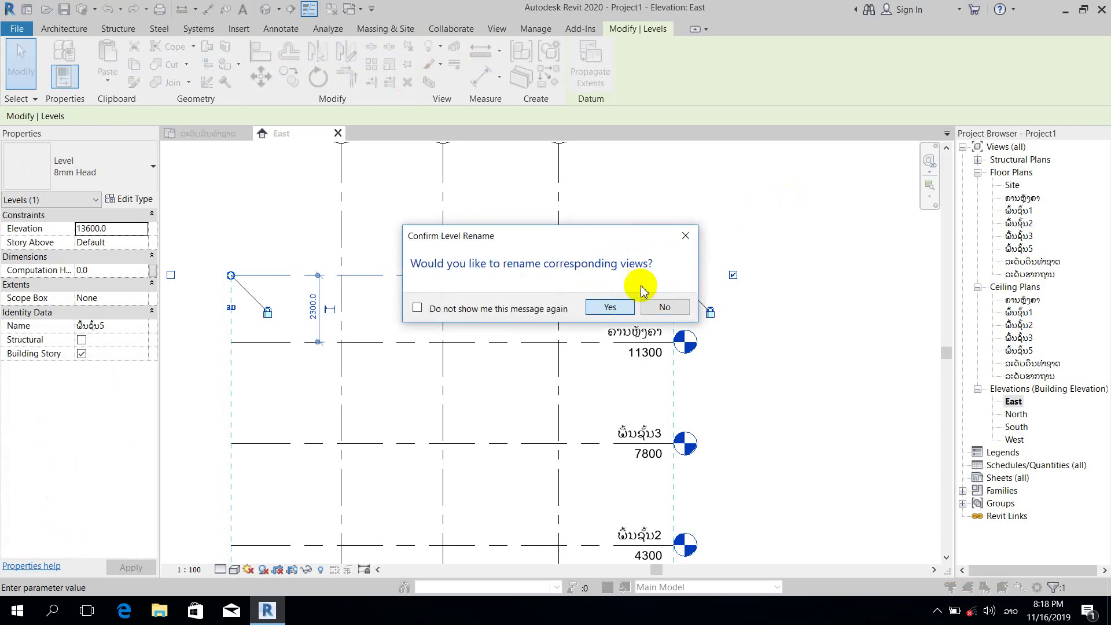
pyautogui.click(615, 307)
pyautogui.click(748, 203)
# Set the distance between levels ຄານຫຼັງຄາ and ຫຼັງຄາ to 2500 mm by moving ຫຼັງຄາ
pyautogui.click(502, 275)
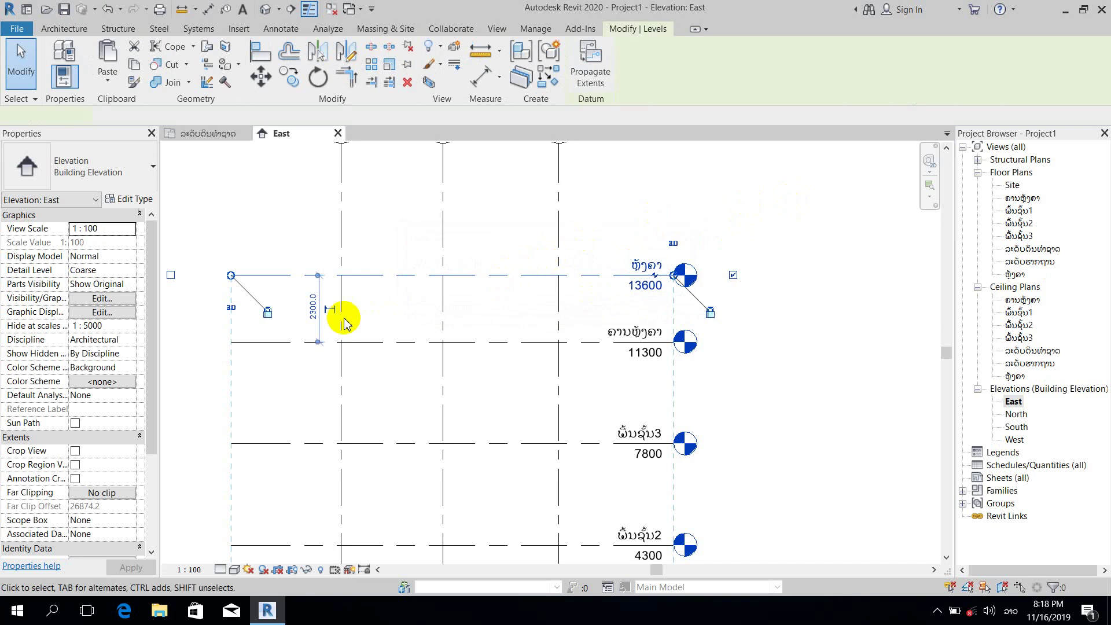
pyautogui.click(310, 310)
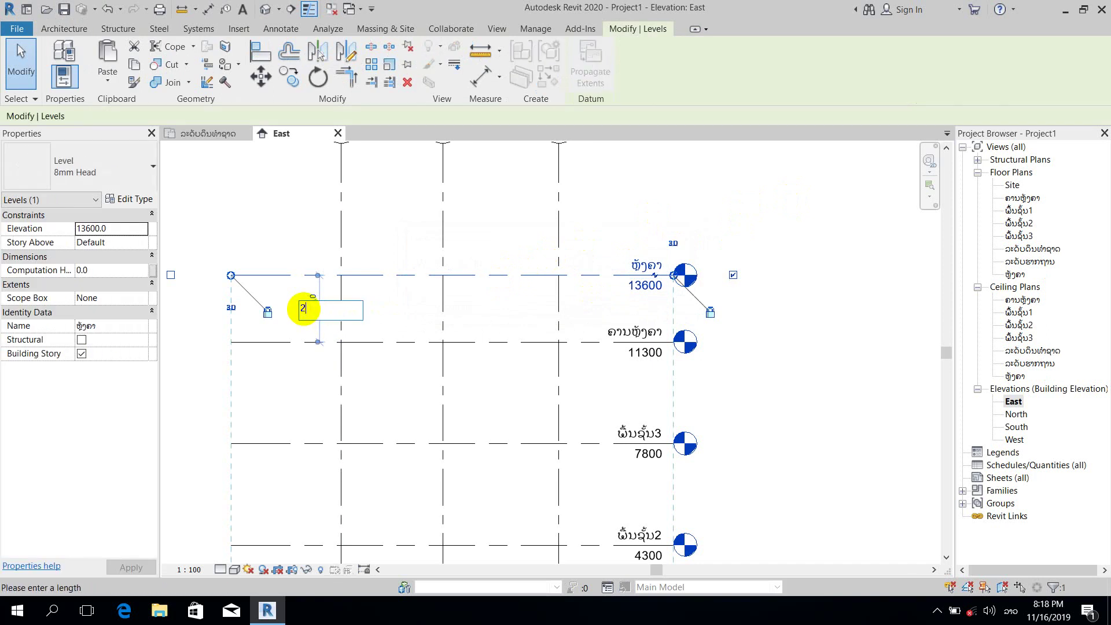
pyautogui.write('2500')
pyautogui.click(516, 199)
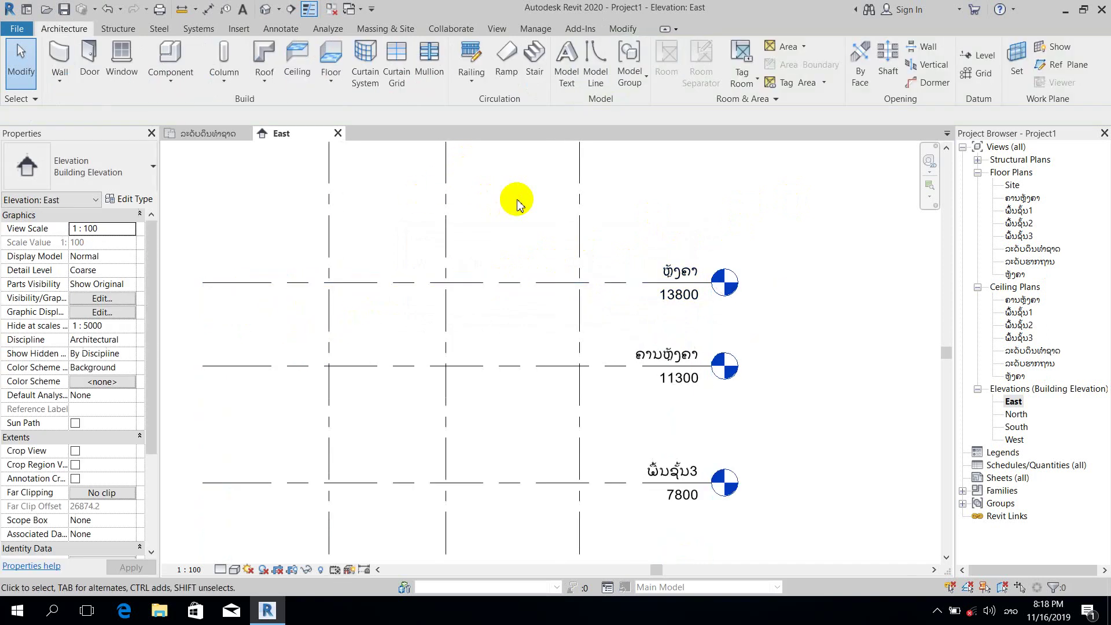
# Add an elbow to the level line at elevation 0 so its head is offset downward from the ພື້ນຊັ້ນ1 head
pyautogui.scroll(-2, 528, 225)
pyautogui.scroll(-1, 528, 221)
pyautogui.moveTo(761, 361); pyautogui.dragTo(718, 359, button='middle')
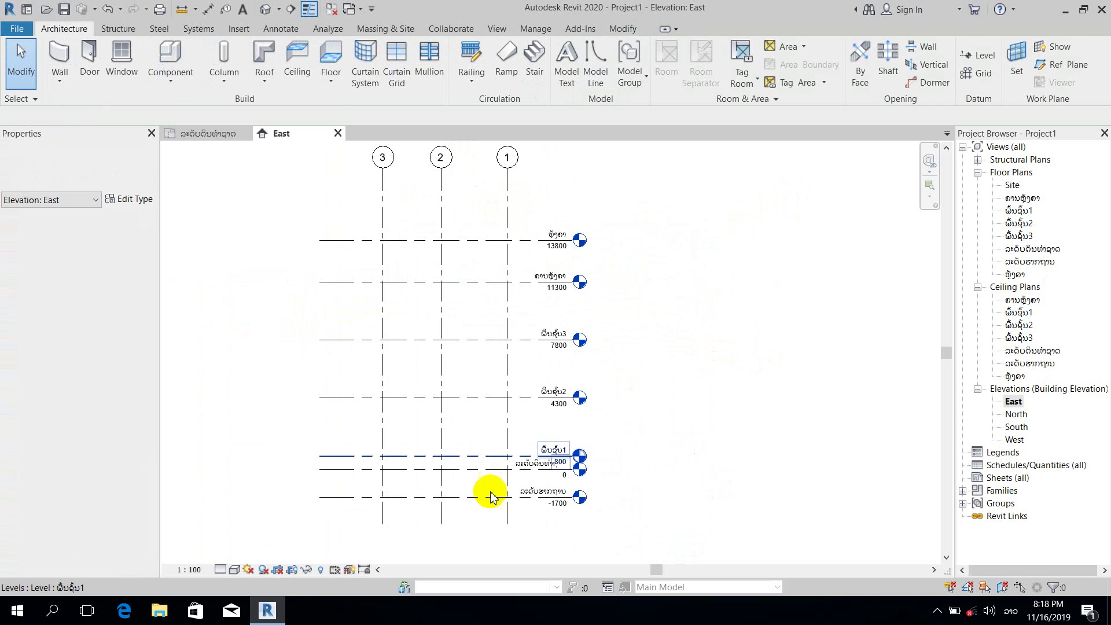
pyautogui.scroll(4, 505, 491)
pyautogui.scroll(2, 556, 471)
pyautogui.moveTo(736, 437); pyautogui.dragTo(738, 377, button='middle')
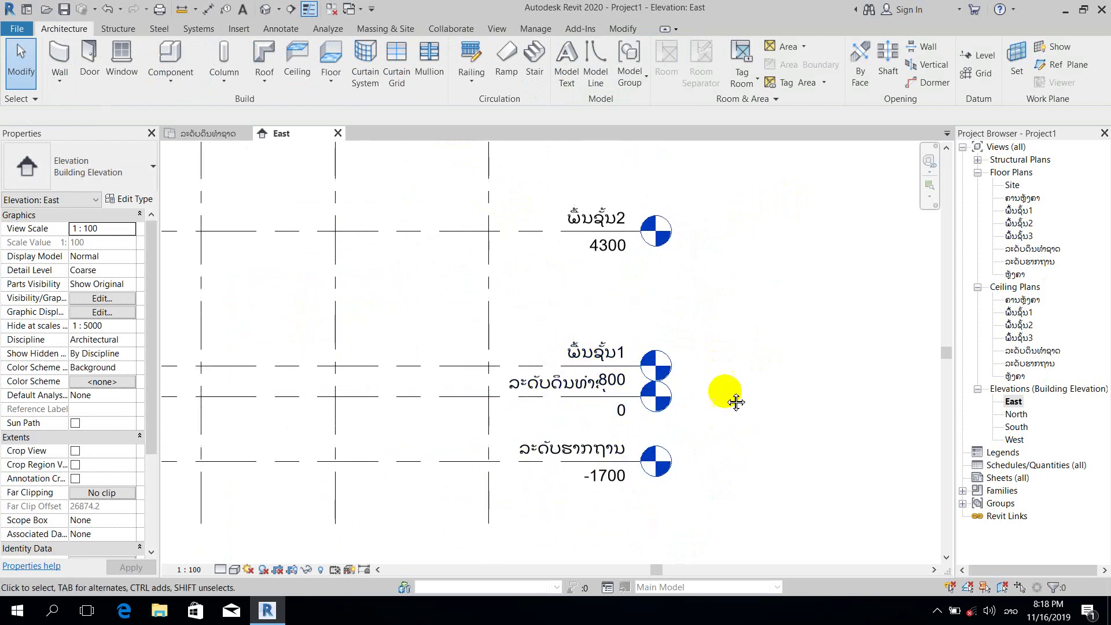
pyautogui.moveTo(734, 396); pyautogui.dragTo(723, 327, button='middle')
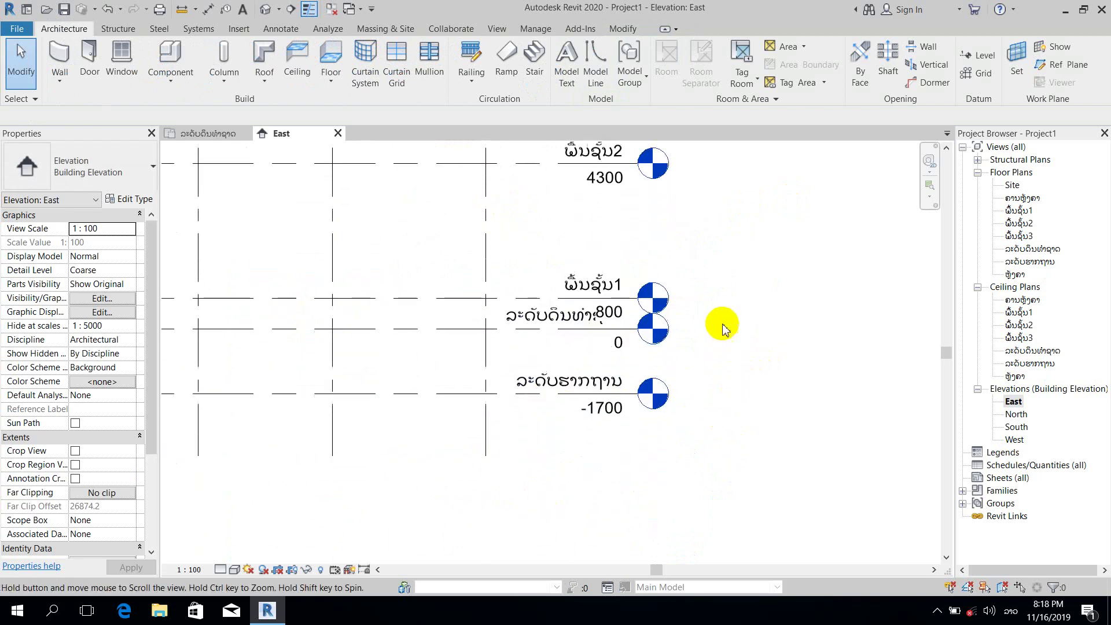
pyautogui.click(435, 329)
pyautogui.scroll(2, 637, 341)
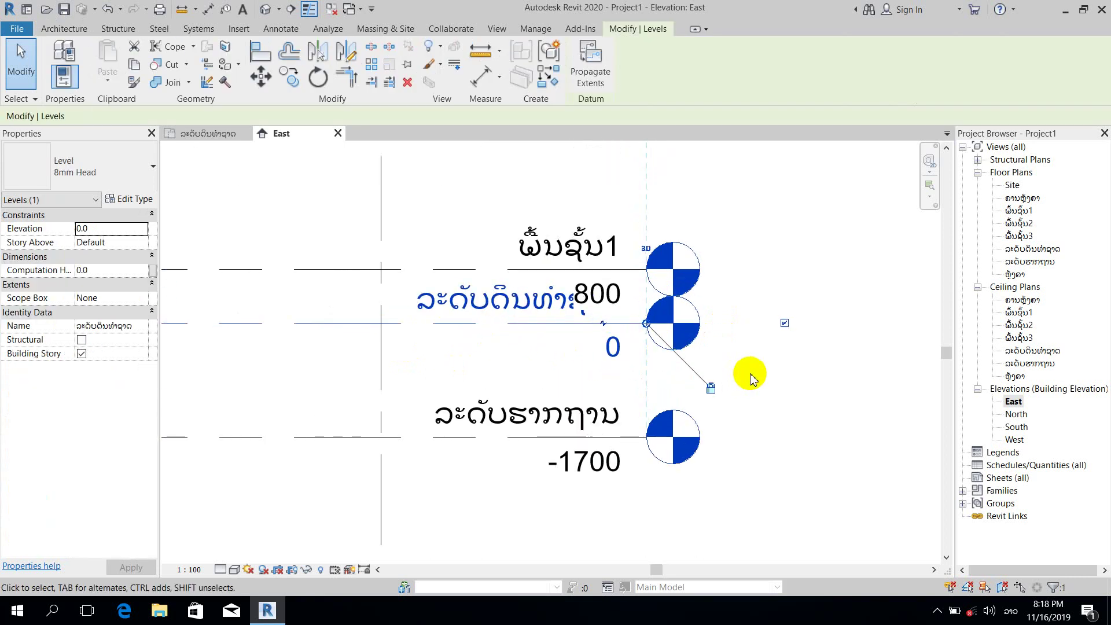
pyautogui.scroll(2, 750, 376)
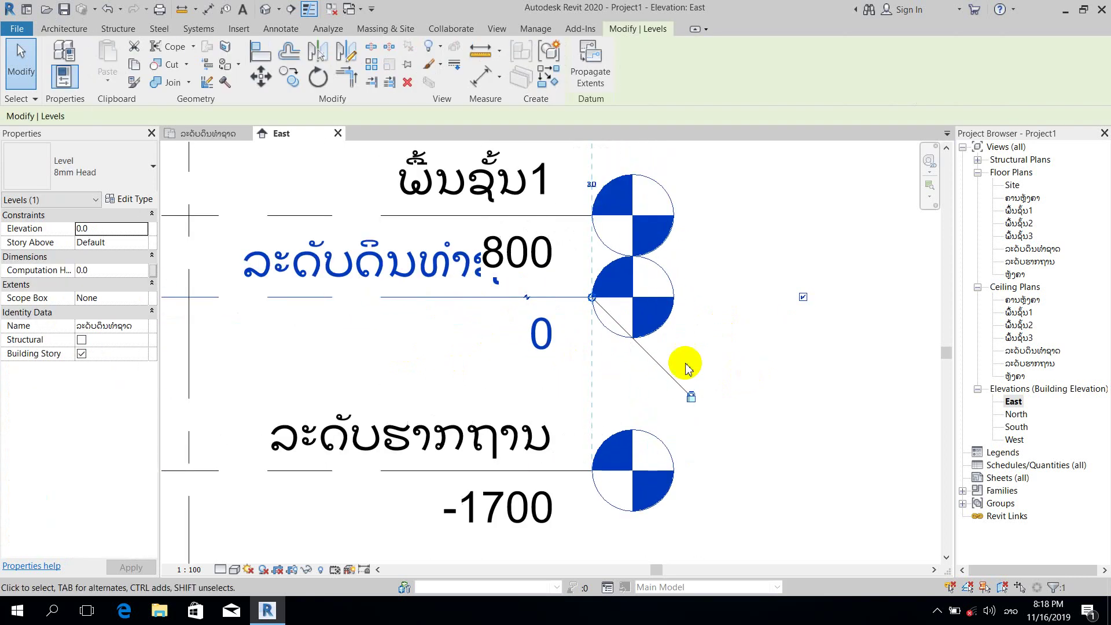
pyautogui.click(526, 300)
pyautogui.scroll(-2, 528, 228)
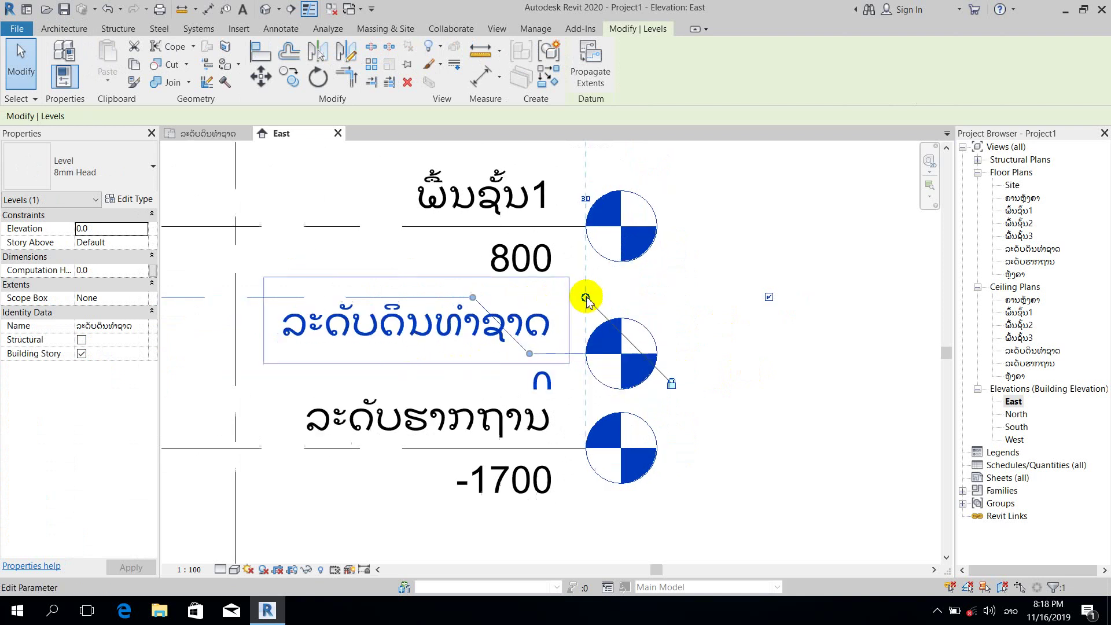
pyautogui.scroll(-2, 706, 286)
pyautogui.click(707, 286)
# Examine the spacing and legibility of the level head texts around the three lowest levels
pyautogui.scroll(-4, 707, 286)
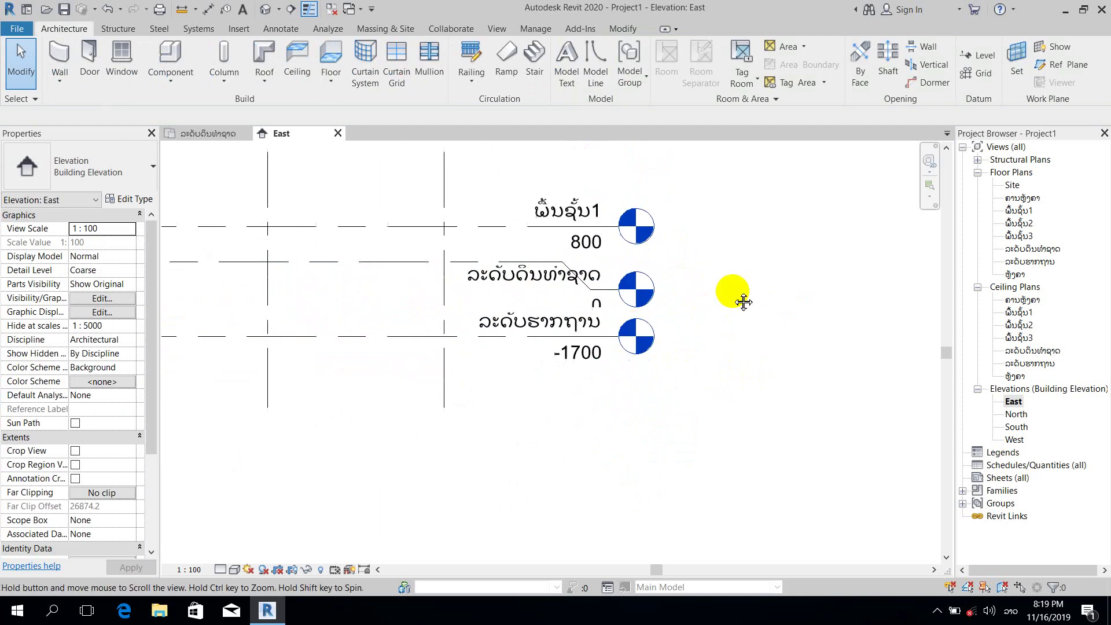
pyautogui.scroll(-4, 689, 315)
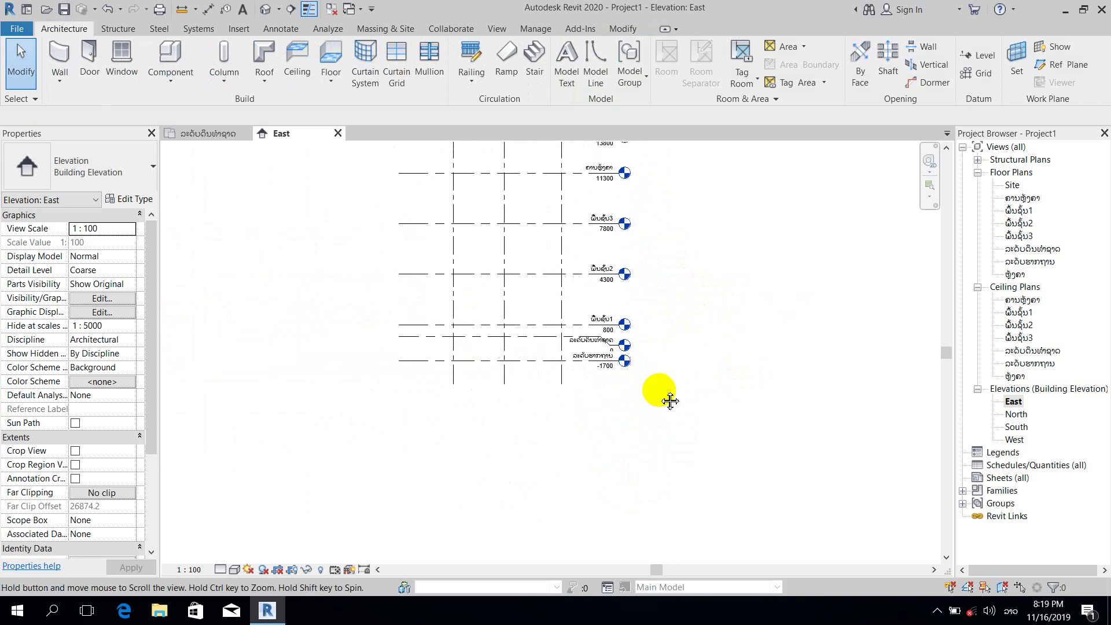
pyautogui.scroll(4, 607, 360)
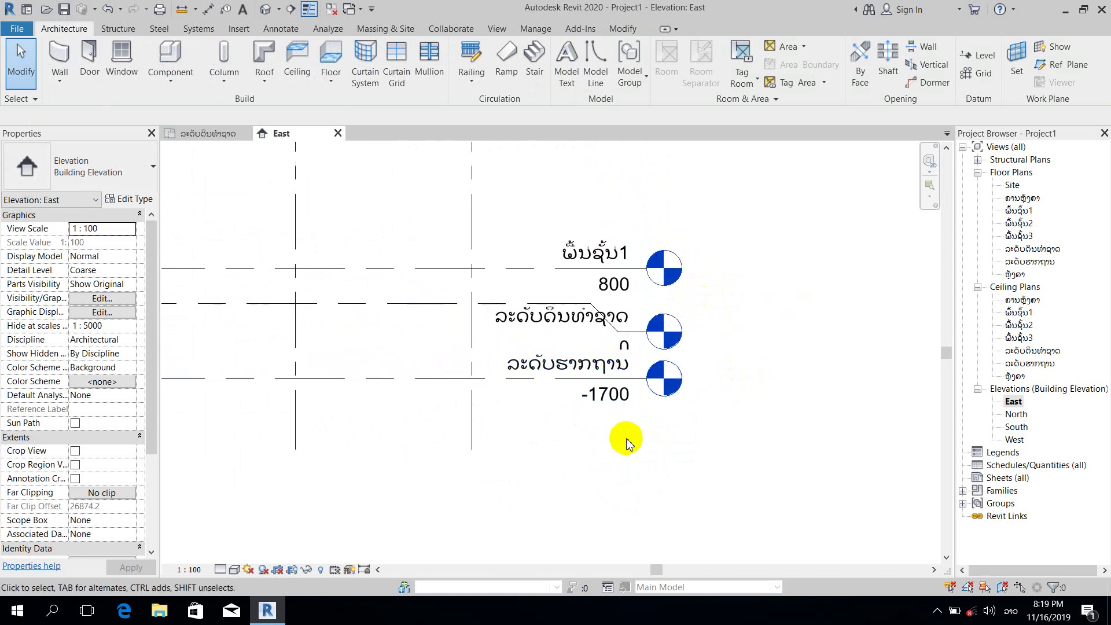
pyautogui.scroll(1, 612, 365)
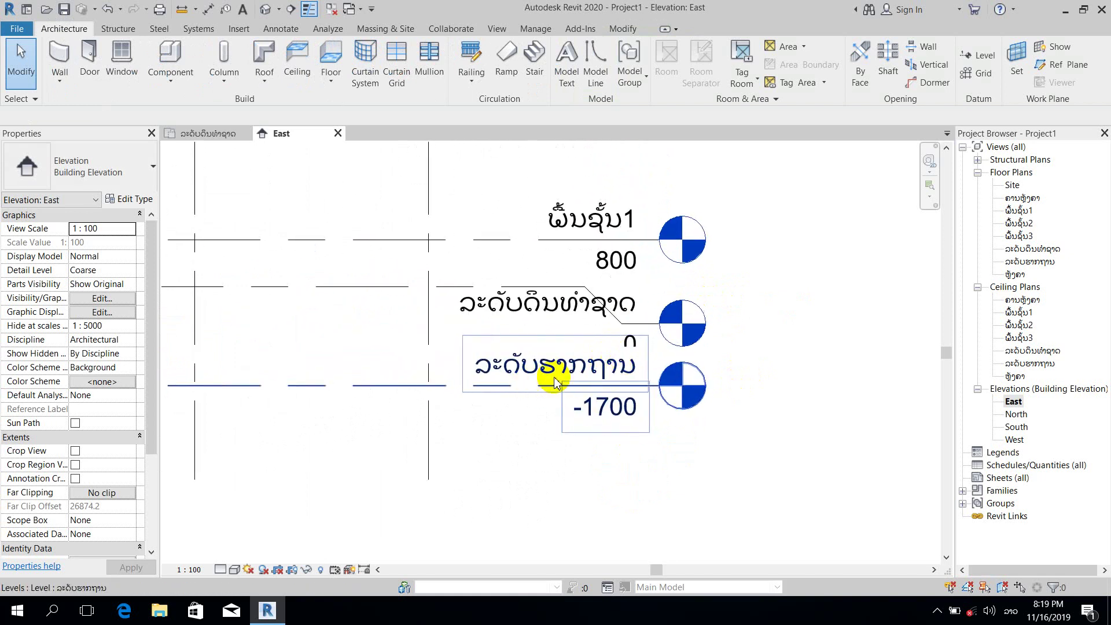
pyautogui.click(630, 370)
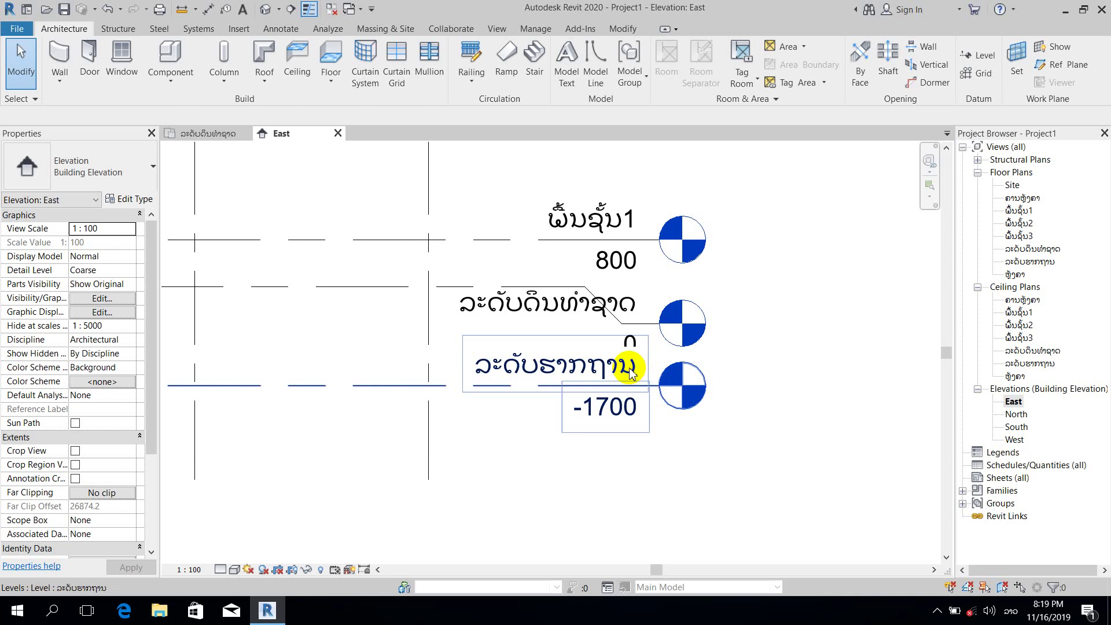
pyautogui.scroll(-5, 630, 370)
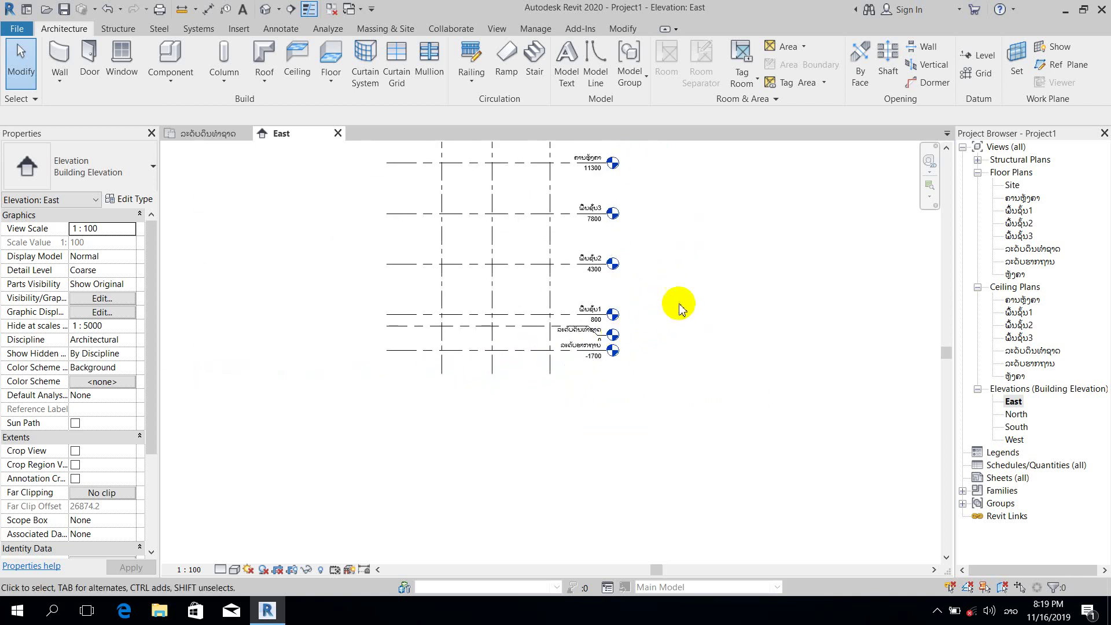
pyautogui.scroll(5, 578, 347)
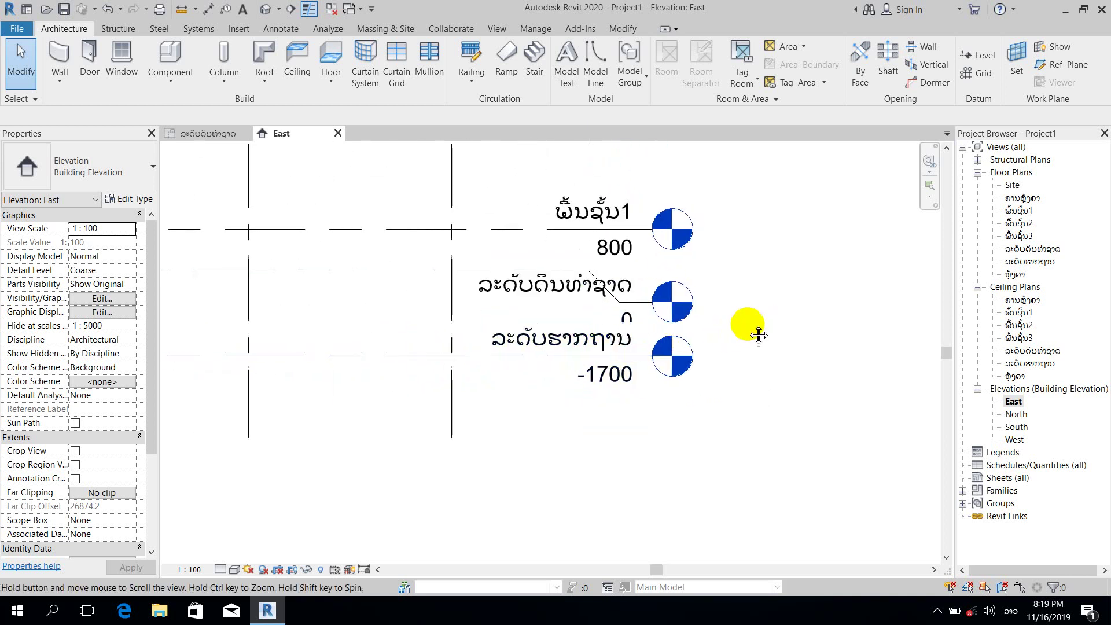
pyautogui.moveTo(758, 335); pyautogui.dragTo(692, 340, button='middle')
pyautogui.scroll(-4, 693, 341)
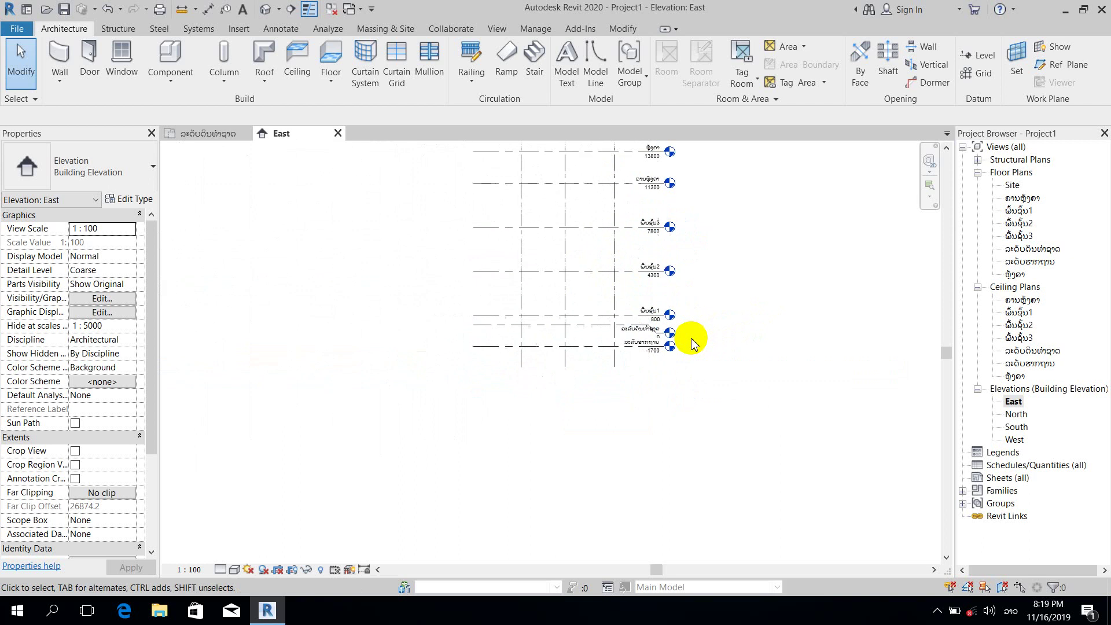
pyautogui.scroll(5, 602, 353)
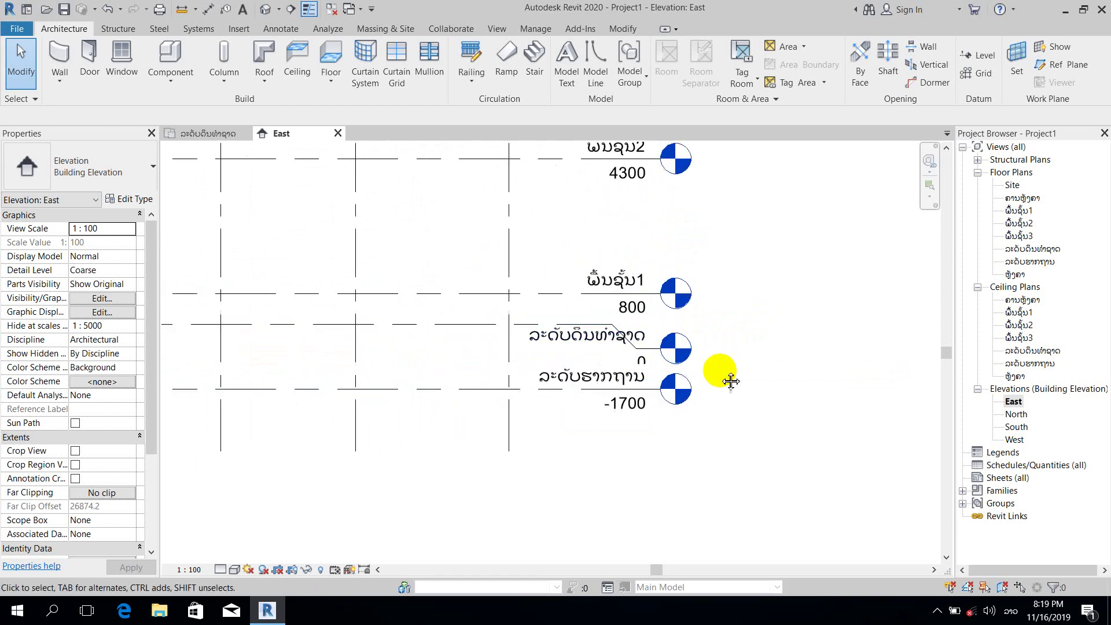
pyautogui.scroll(1, 724, 373)
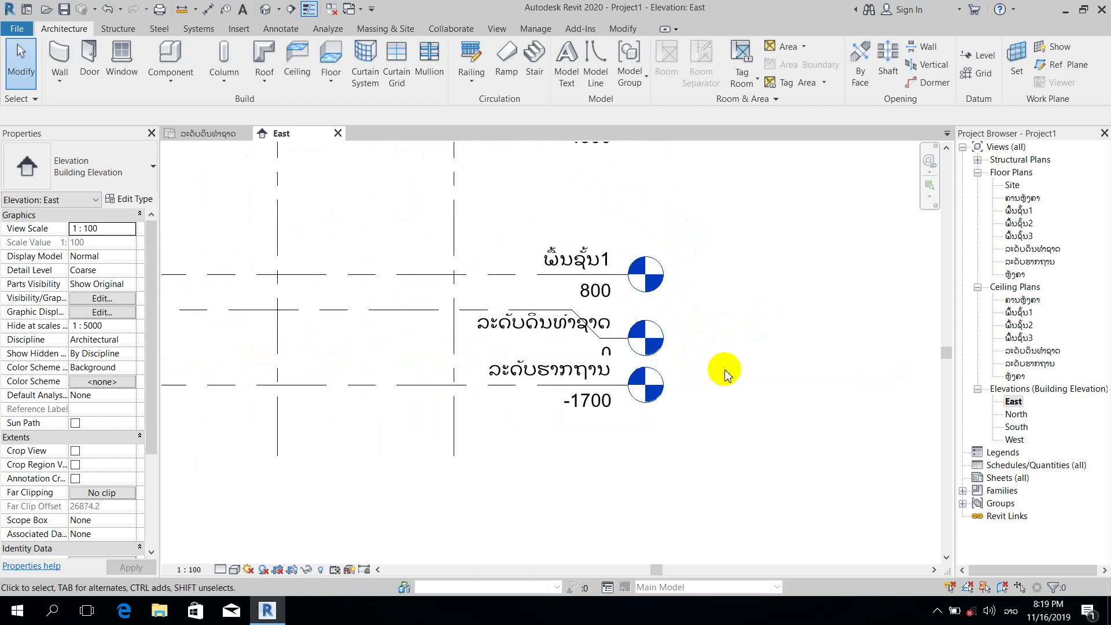
# Open the annotation symbol family M_Level Head - Circle for editing
pyautogui.click(962, 490)
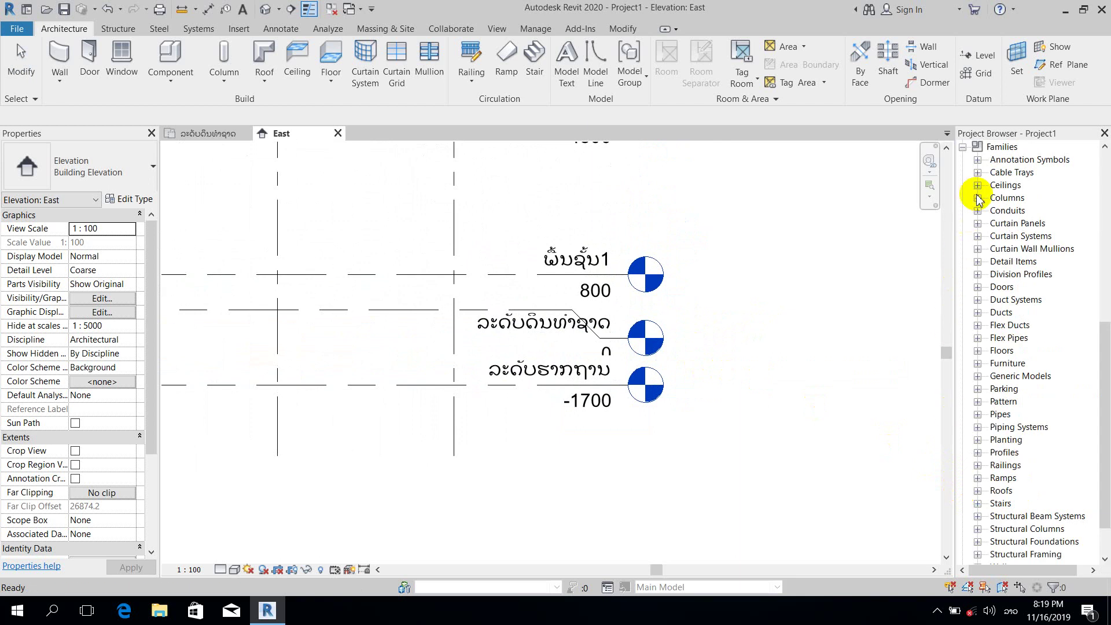
pyautogui.click(978, 161)
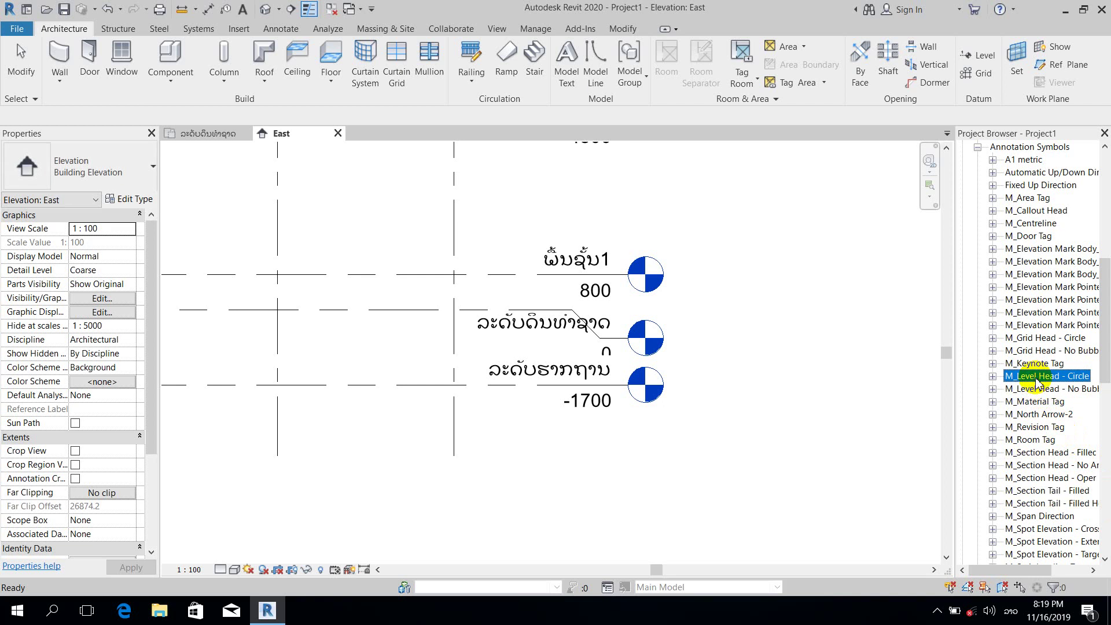
pyautogui.rightClick(1035, 377)
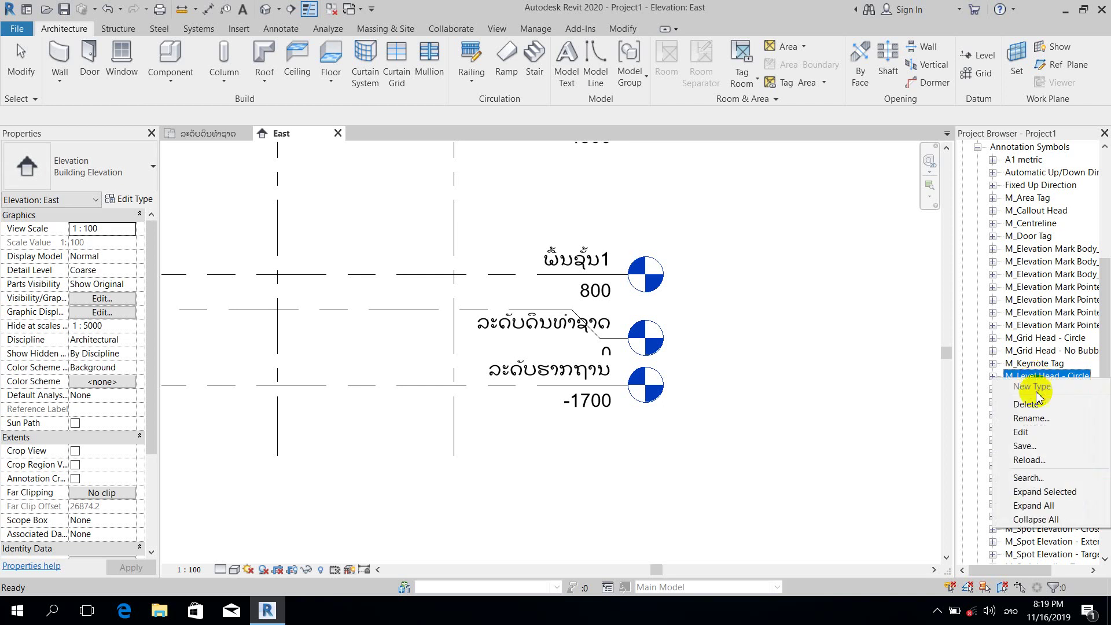
pyautogui.click(1021, 431)
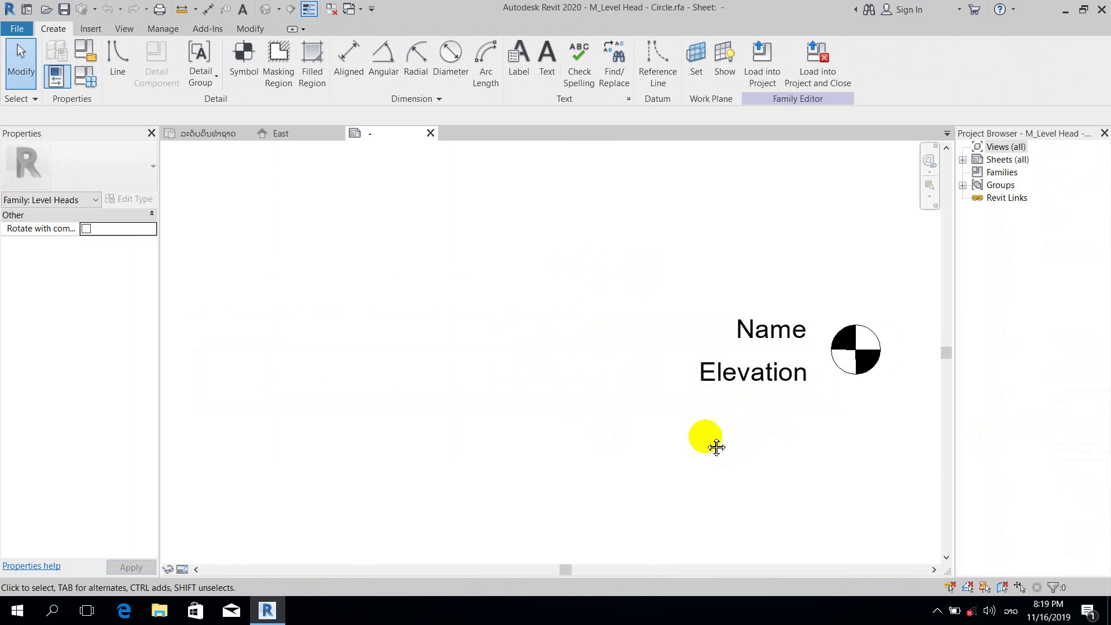
# Set the 3mm type of the Elevation label to text font Phetsarath OT and text size 2 mm
pyautogui.moveTo(716, 447); pyautogui.dragTo(604, 441, button='middle')
pyautogui.click(665, 370)
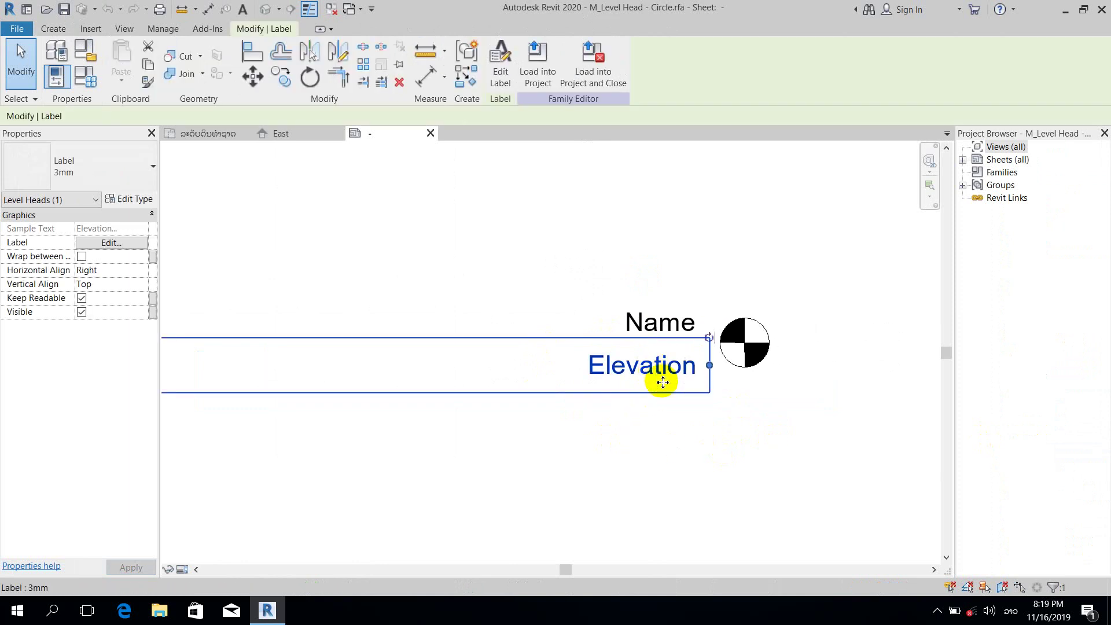
pyautogui.scroll(-2, 662, 381)
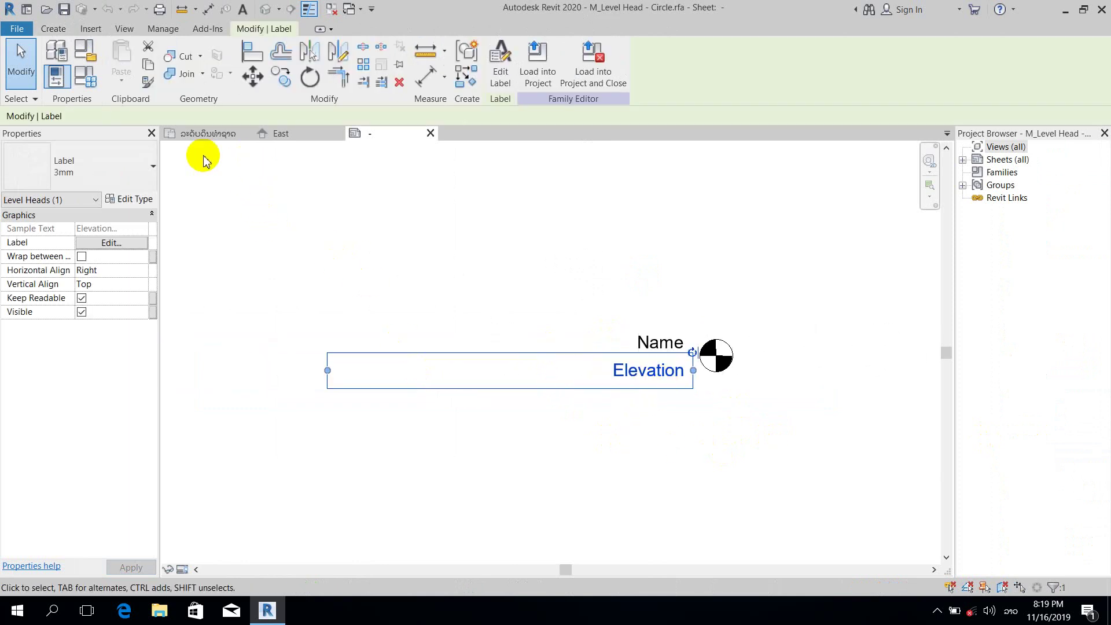
pyautogui.click(137, 199)
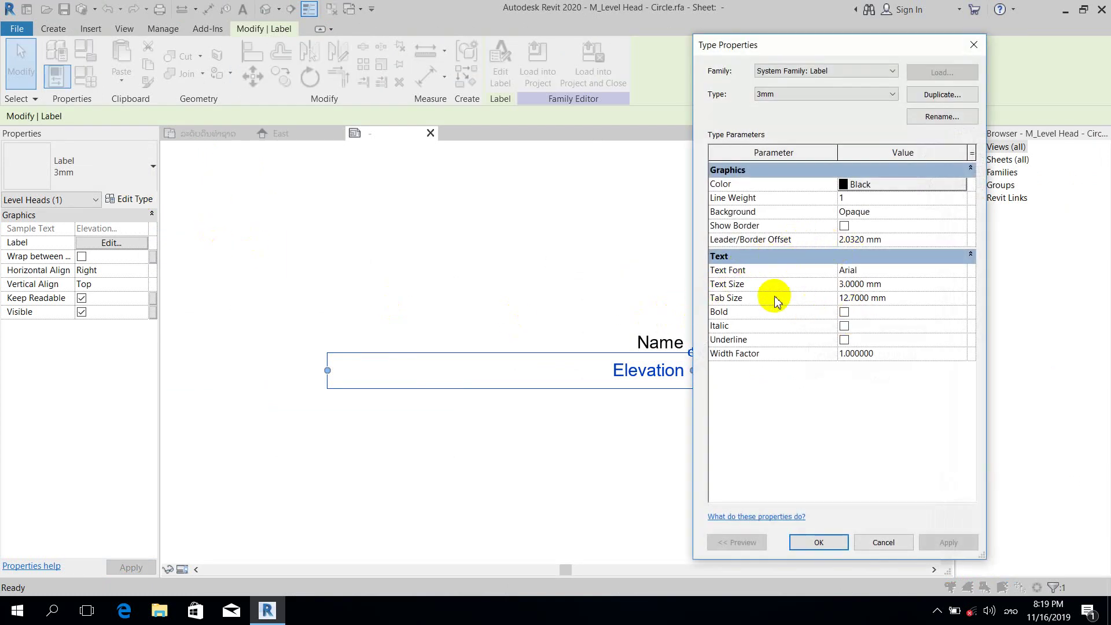
pyautogui.click(967, 272)
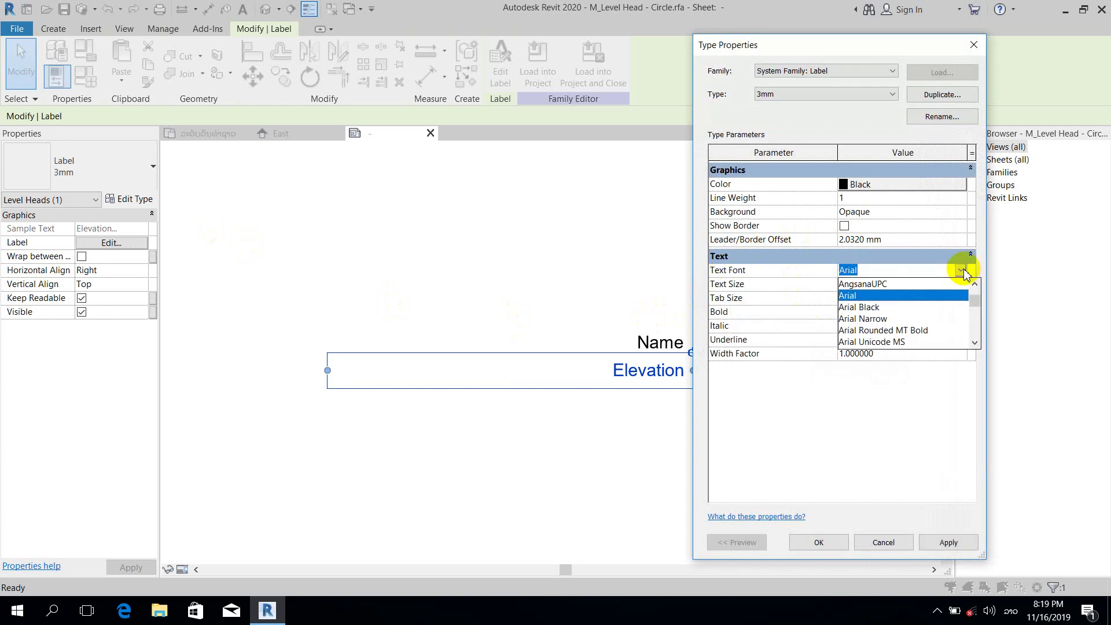
pyautogui.press('super+space')
pyautogui.write('Phe')
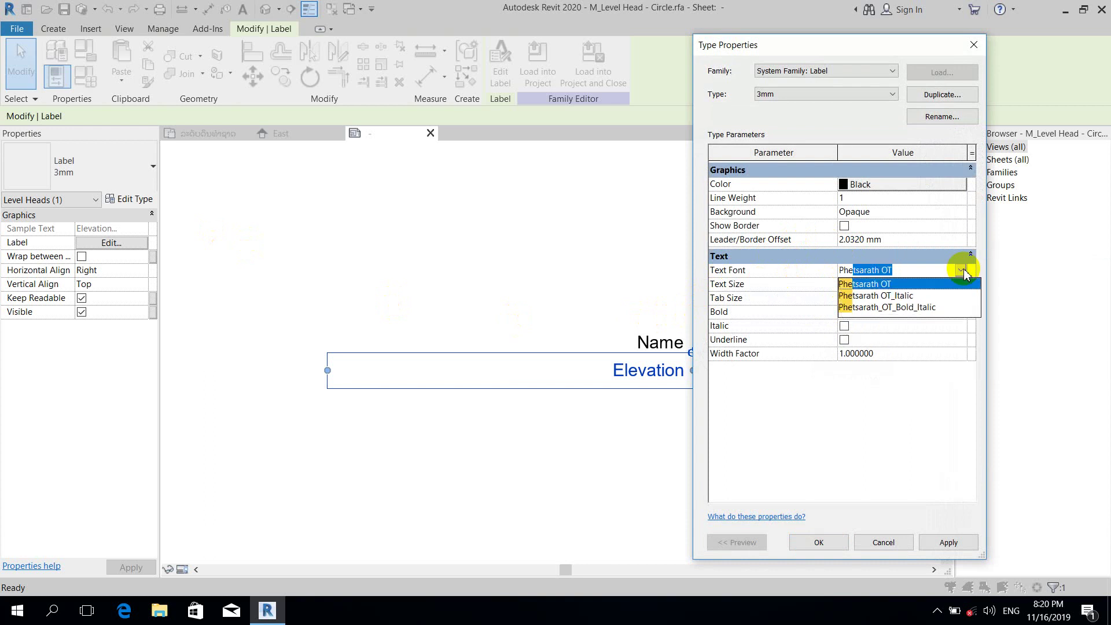
pyautogui.click(913, 286)
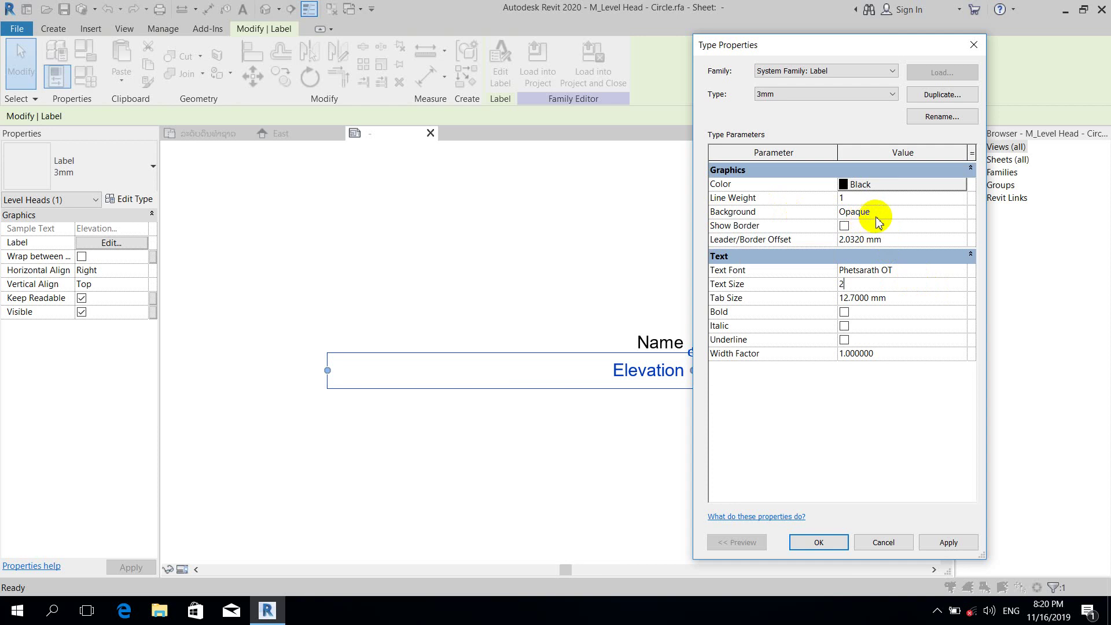
# Make the 3mm label type's background Transparent and apply the type changes
pyautogui.click(961, 212)
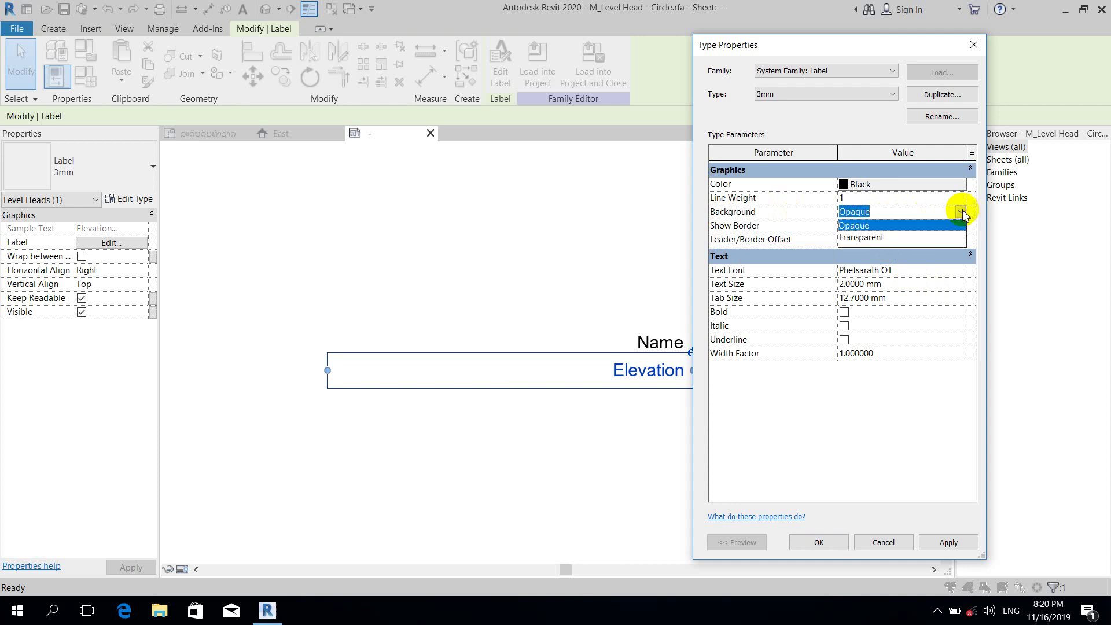
pyautogui.click(869, 238)
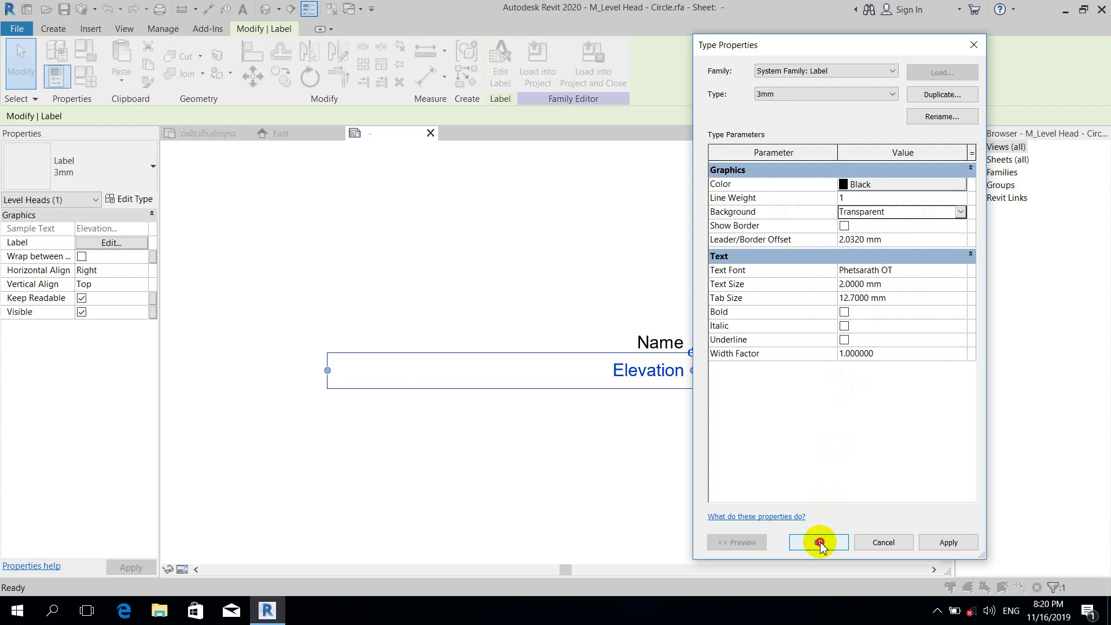
pyautogui.click(819, 542)
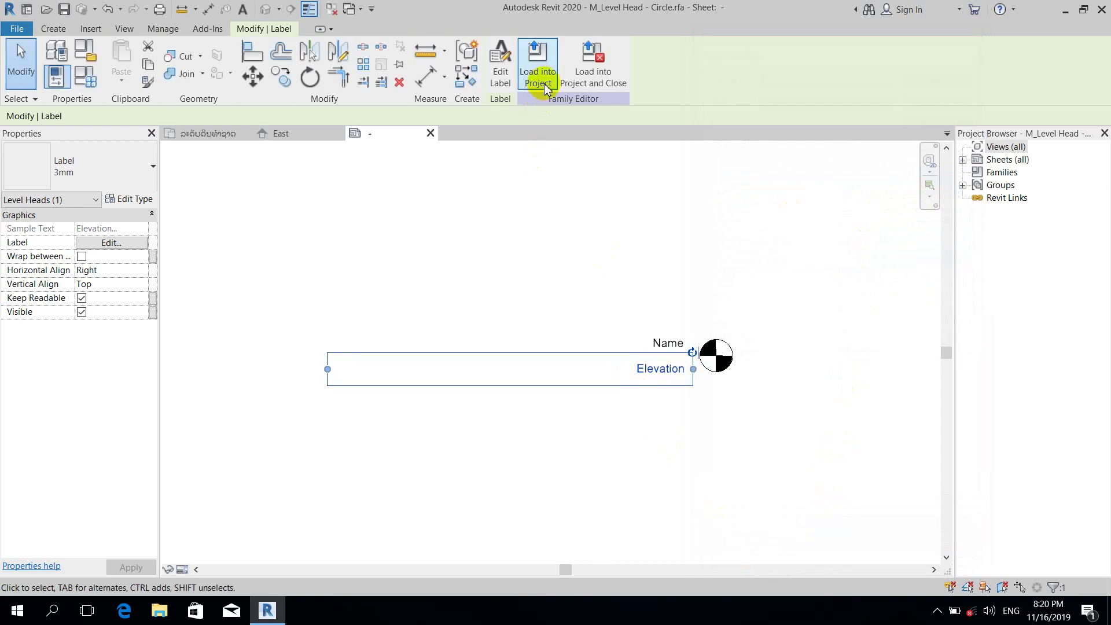
# Load the edited level head family into the project, overwriting the existing version and its parameter values
pyautogui.click(641, 232)
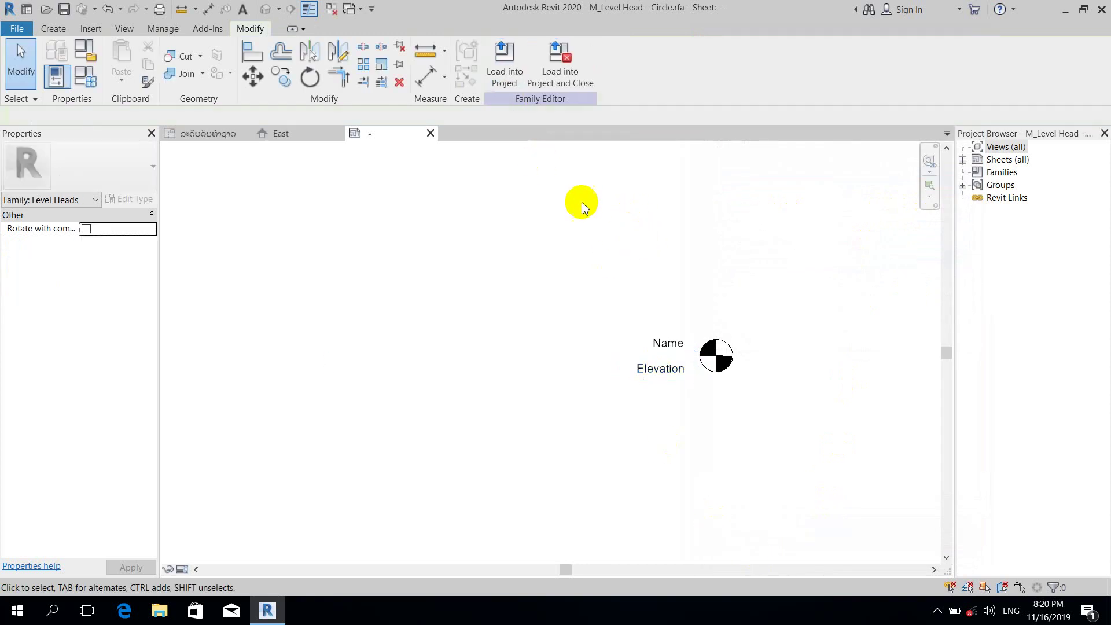
pyautogui.click(503, 78)
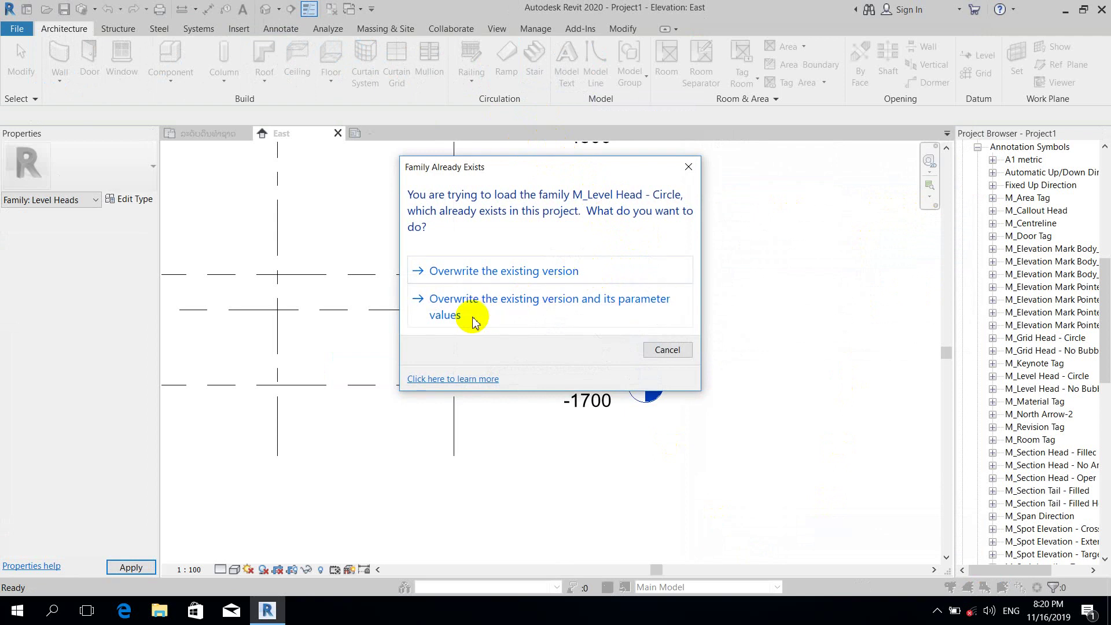
pyautogui.click(553, 306)
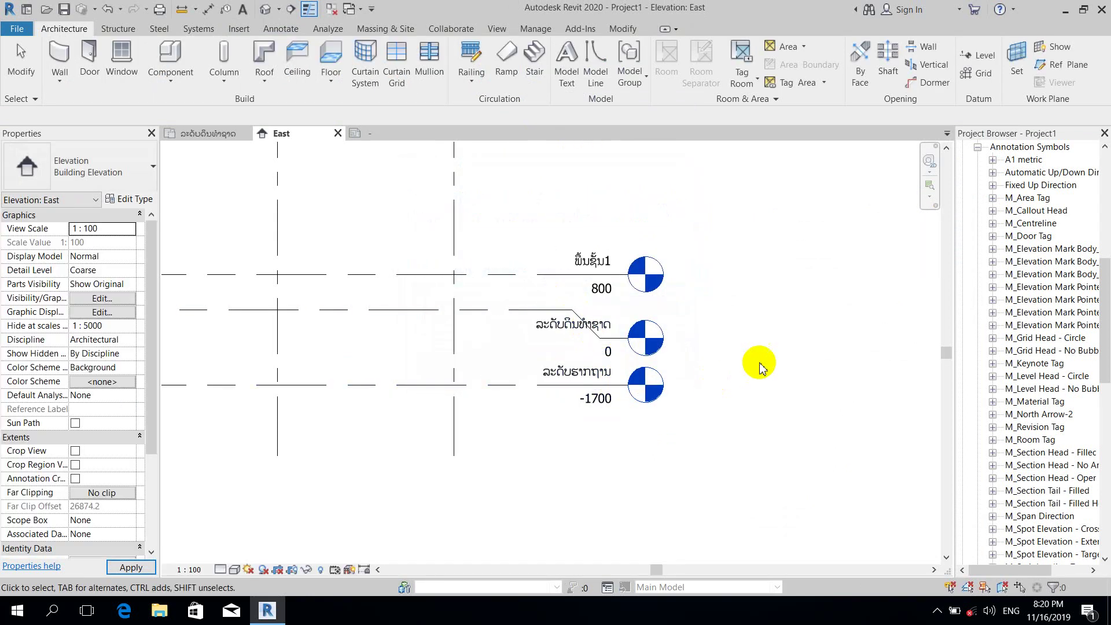
# Review the level head texts across the East elevation and return to the ລະດັບດິນທຳຊາດ floor plan
pyautogui.scroll(-3, 746, 382)
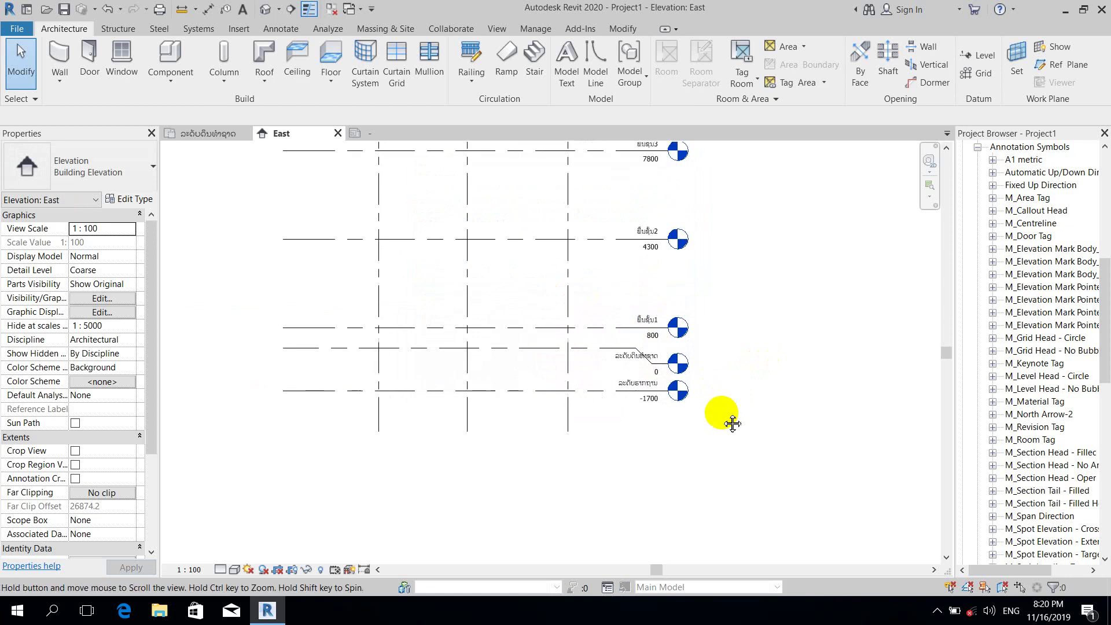
pyautogui.moveTo(733, 423); pyautogui.dragTo(662, 429, button='middle')
pyautogui.scroll(1, 613, 409)
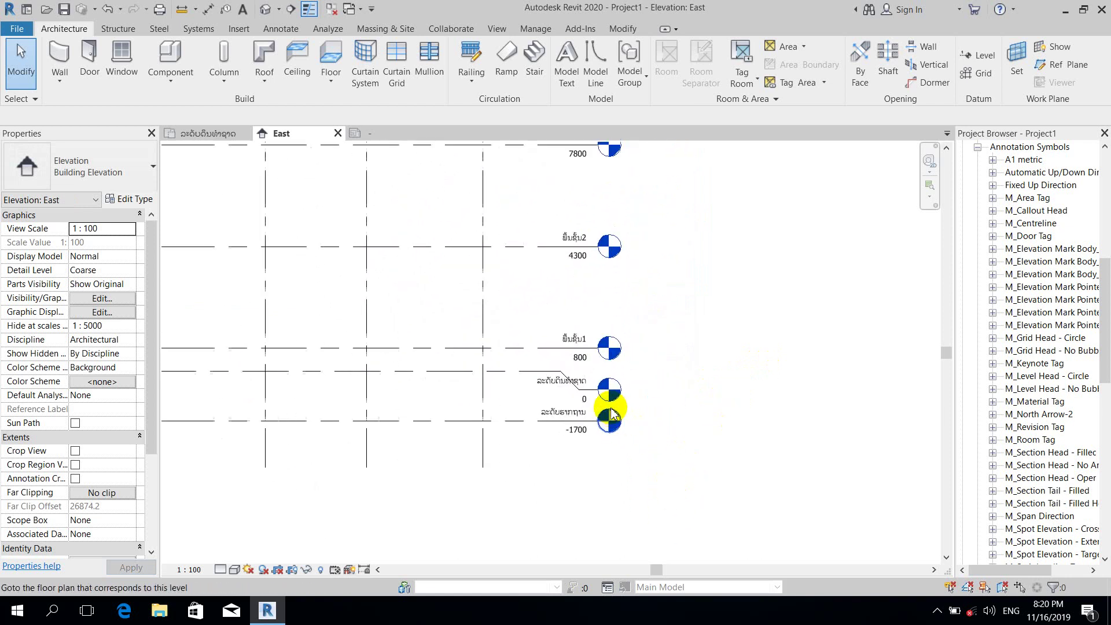
pyautogui.scroll(1, 613, 412)
pyautogui.scroll(-2, 640, 301)
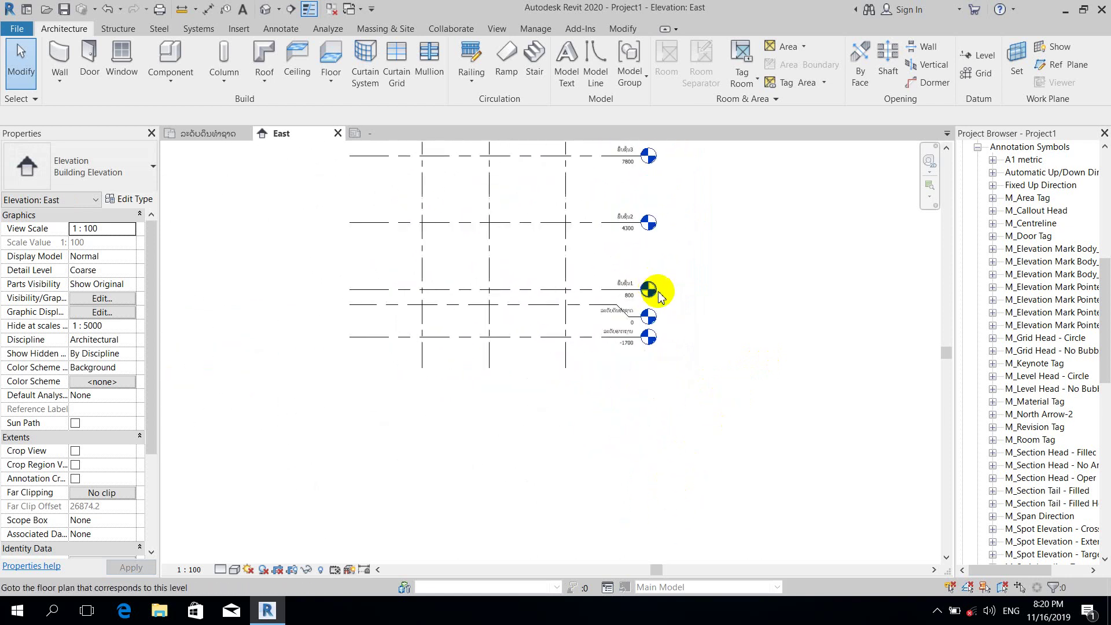
pyautogui.moveTo(660, 297); pyautogui.dragTo(657, 411, button='middle')
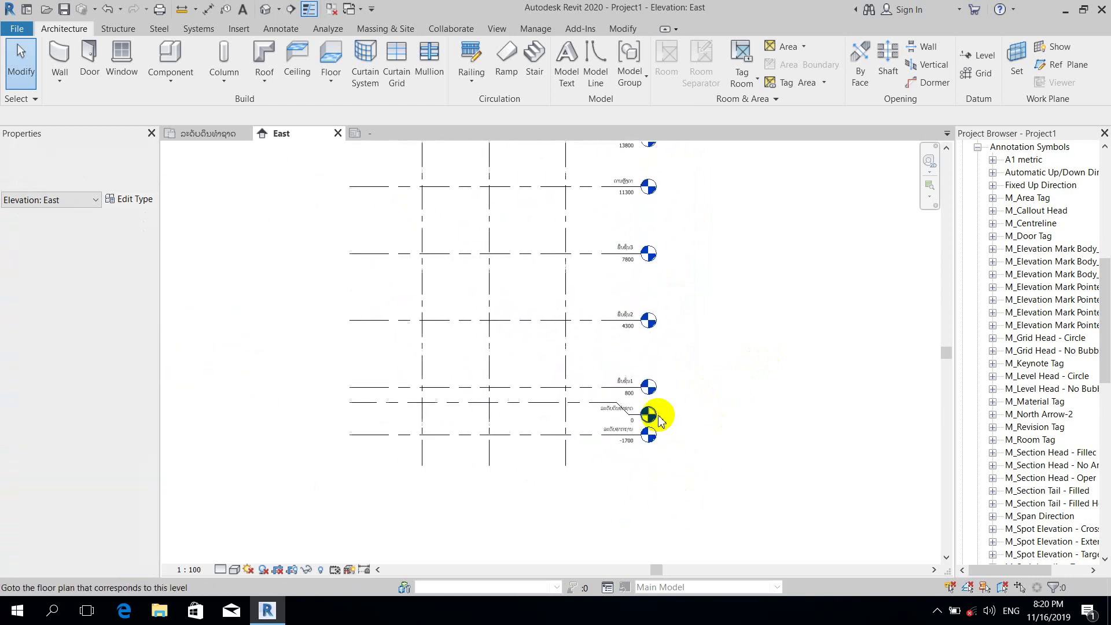
pyautogui.click(221, 133)
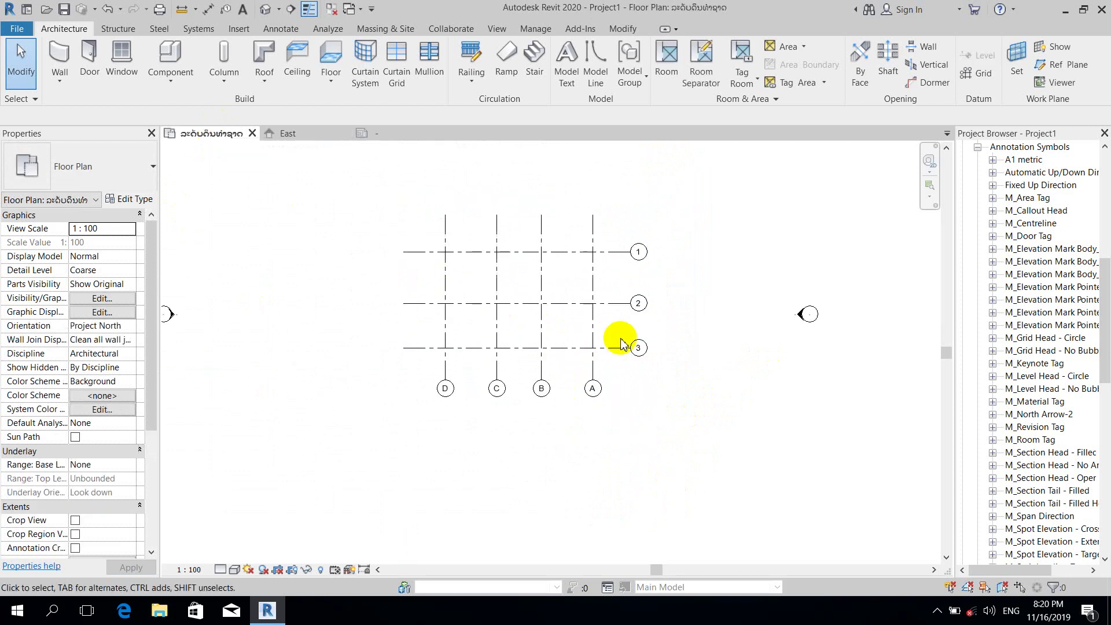